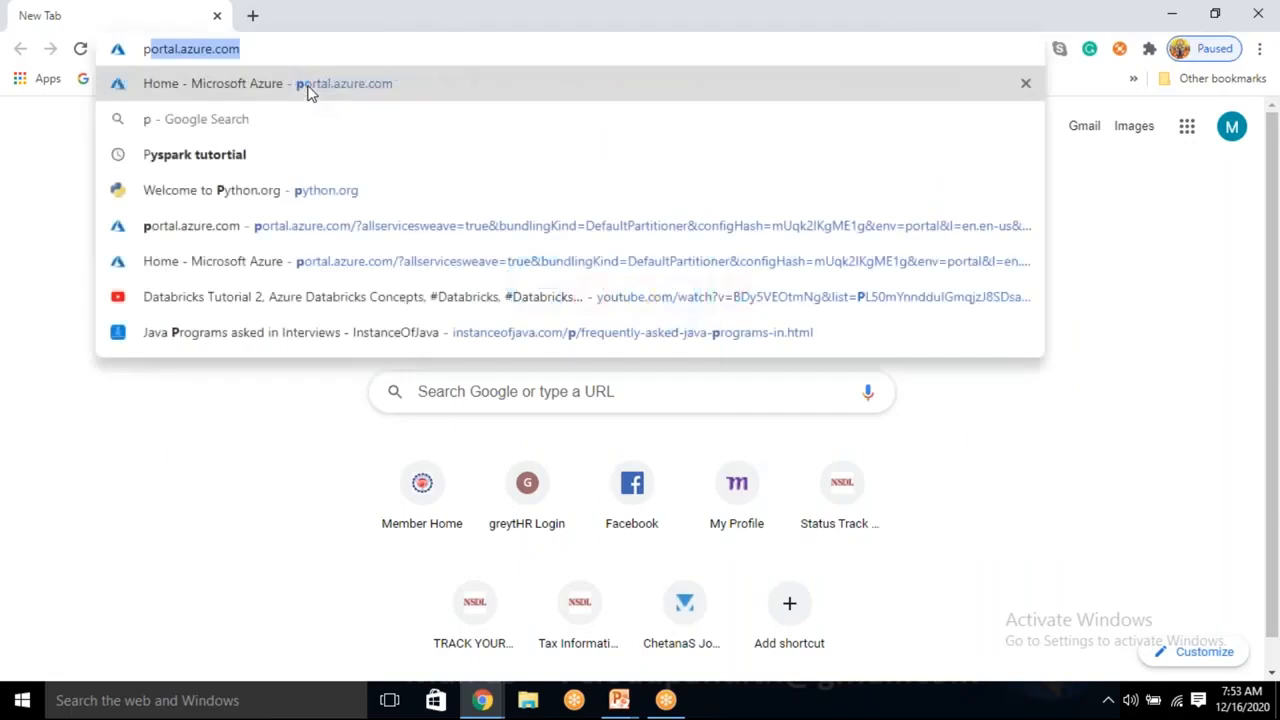
# Load portal.azure.com, browse the Data factories list and start adding a new data factory.
pyautogui.press('Return')
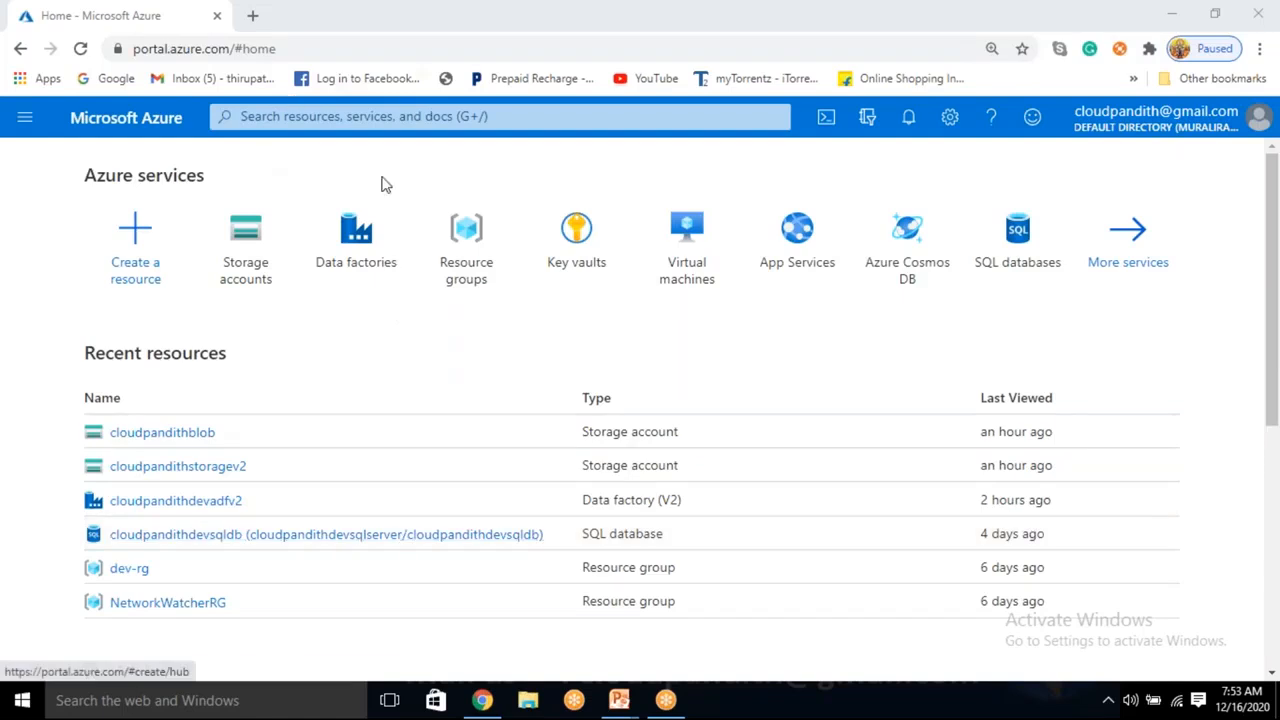
pyautogui.click(340, 249)
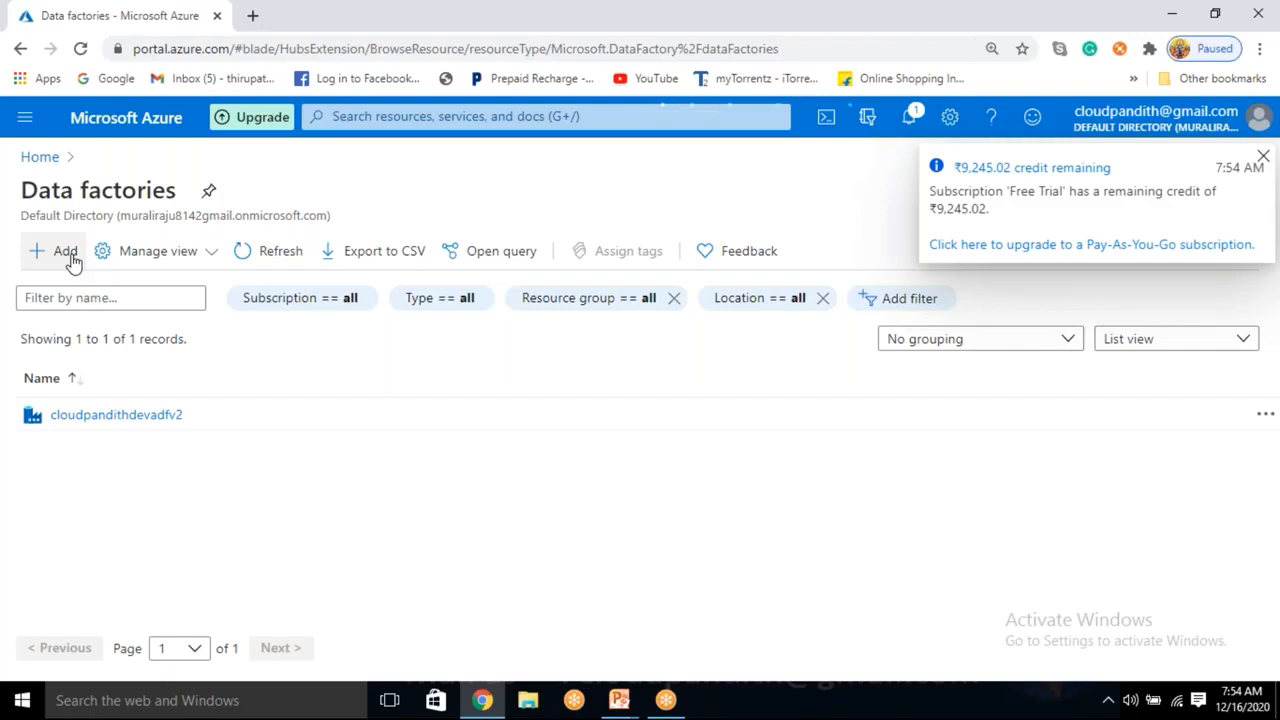
pyautogui.click(68, 254)
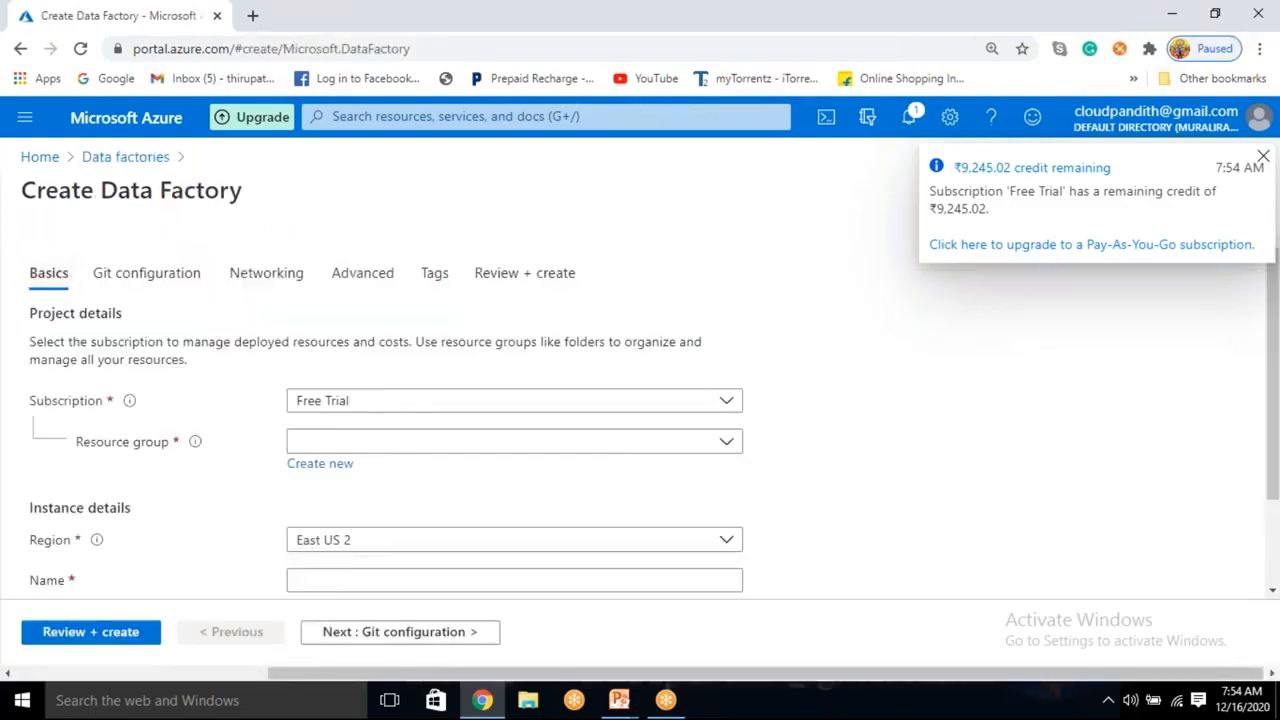
# Create a new resource group named cloudpandith-BI-Master-Program.
pyautogui.click(318, 441)
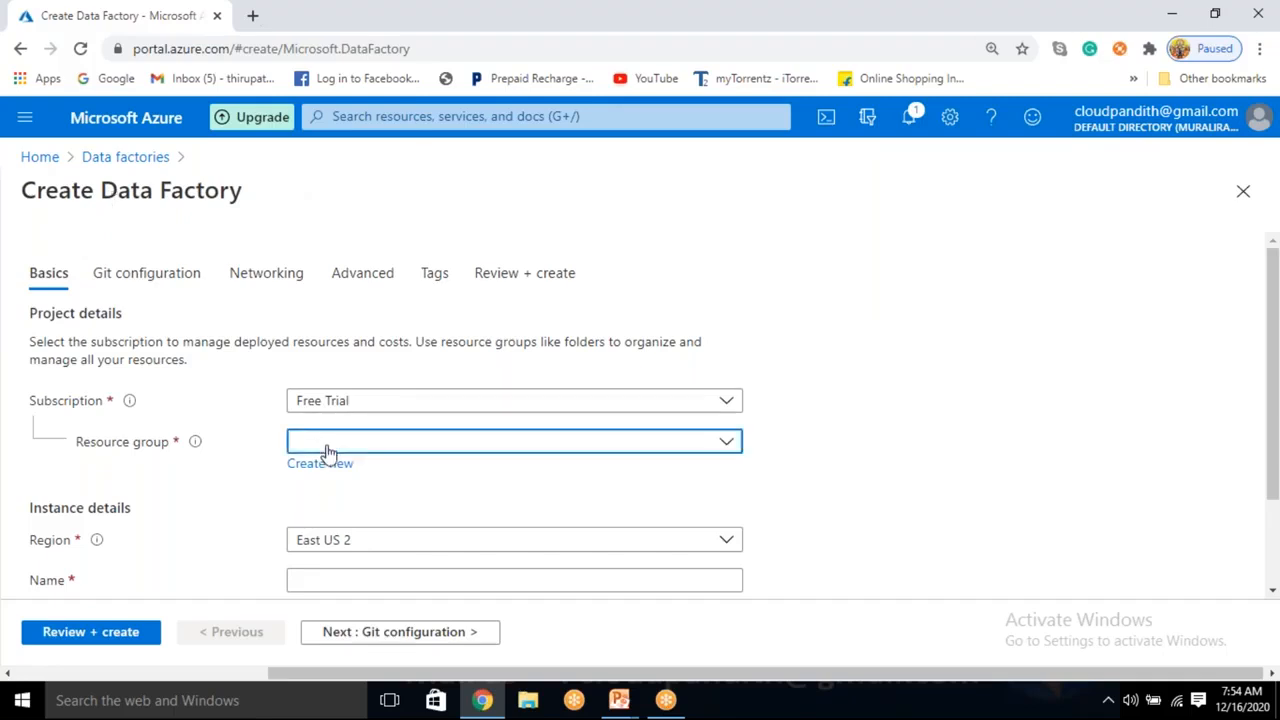
pyautogui.click(232, 482)
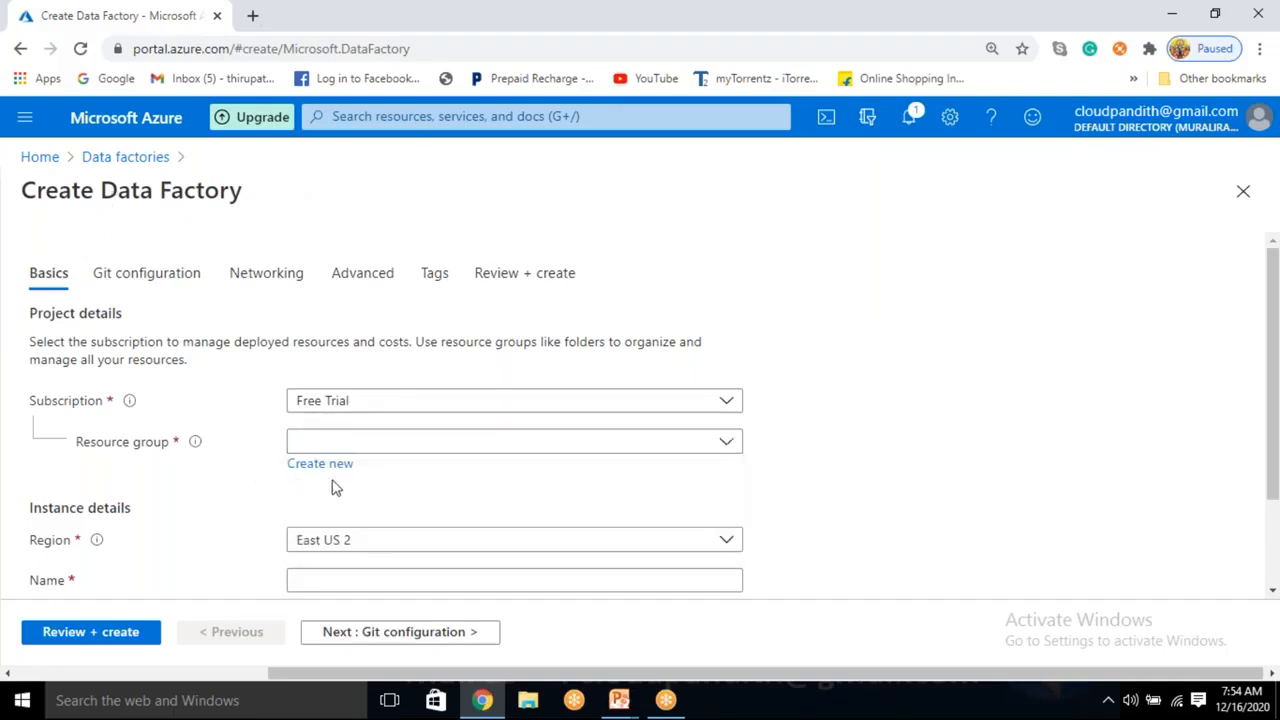
pyautogui.click(336, 466)
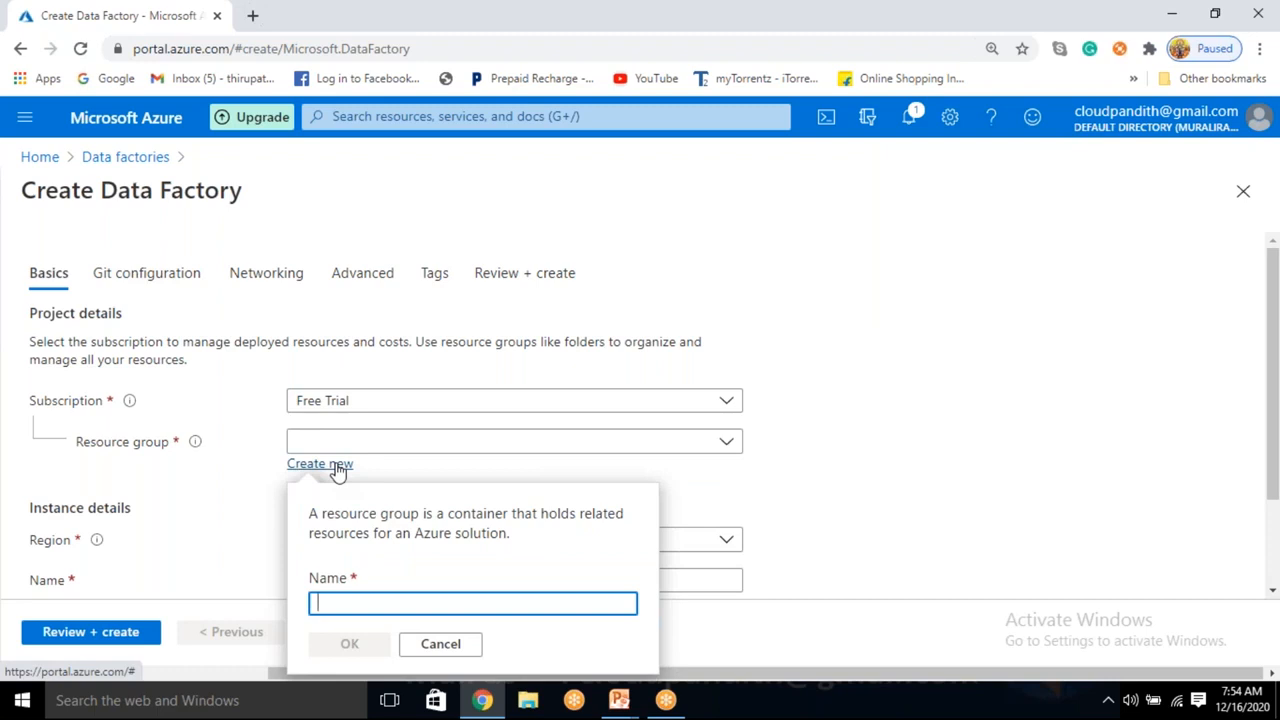
pyautogui.write('cloudpandith')
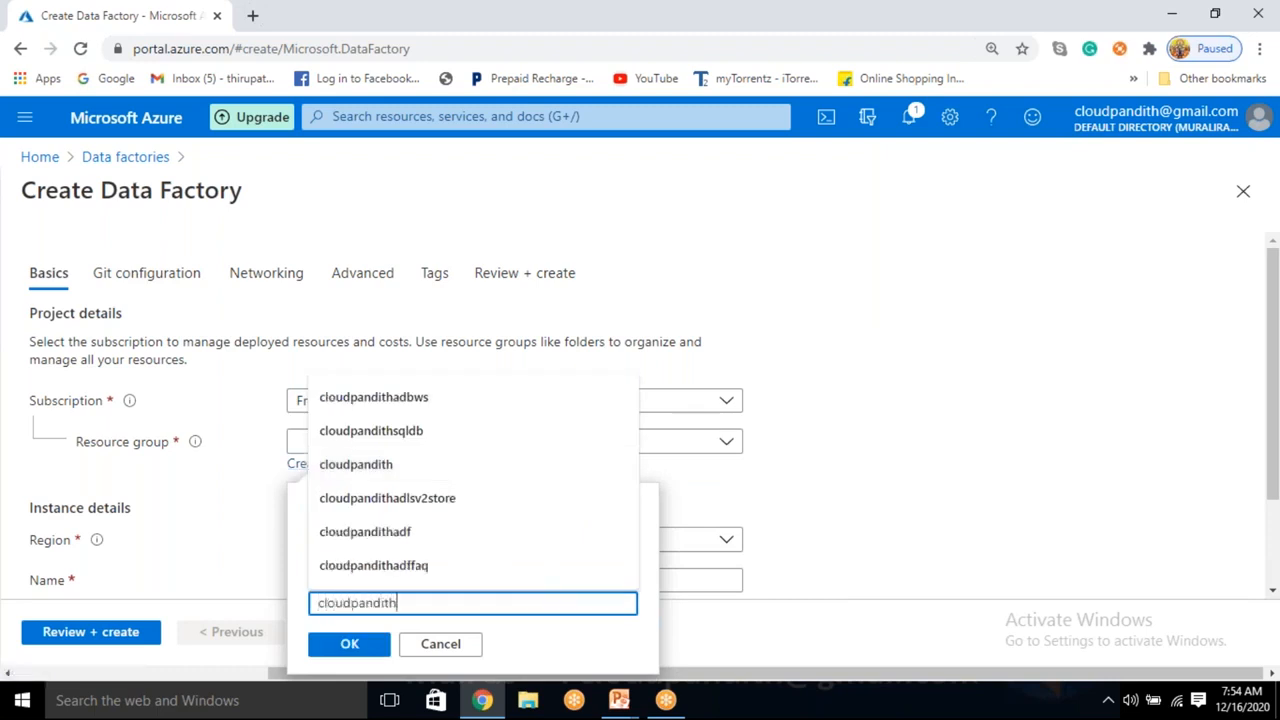
pyautogui.write('-BI-')
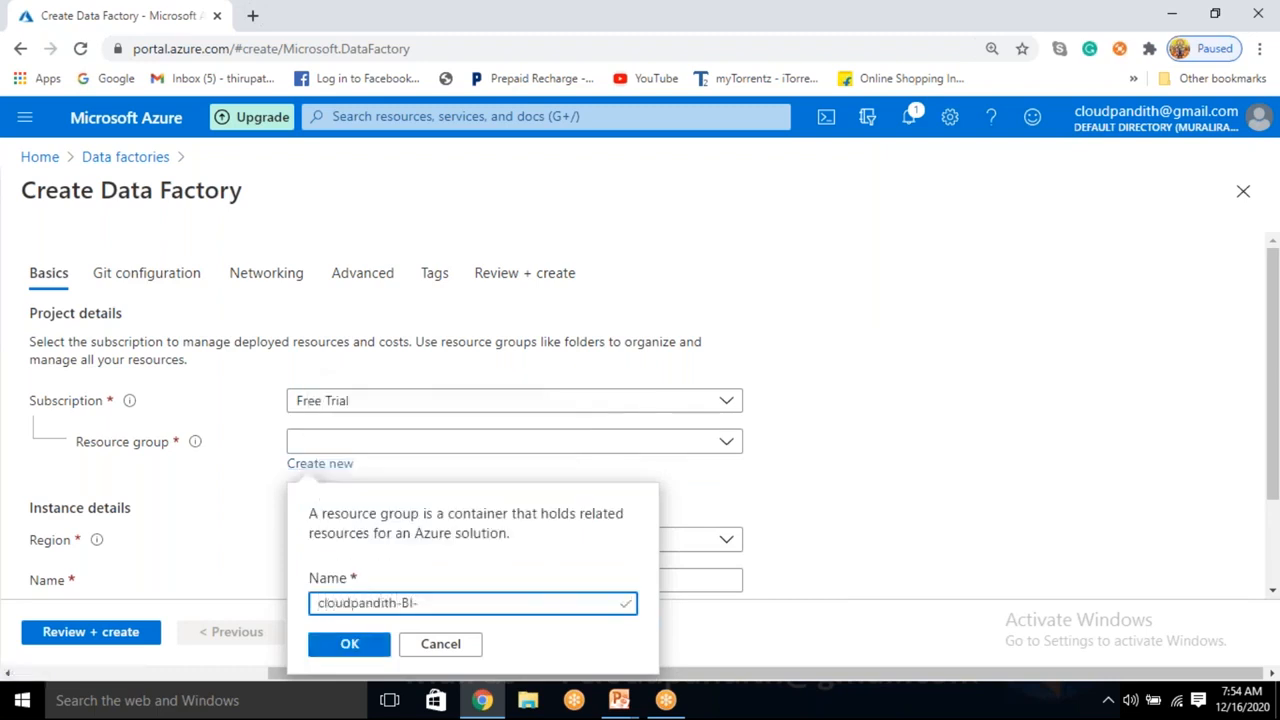
pyautogui.write('Mastye')
pyautogui.click(352, 645)
# Name the factory cloudpandithdfadfv2 after the first name proves unavailable, then proceed to Git configuration.
pyautogui.scroll(-1, 328, 502)
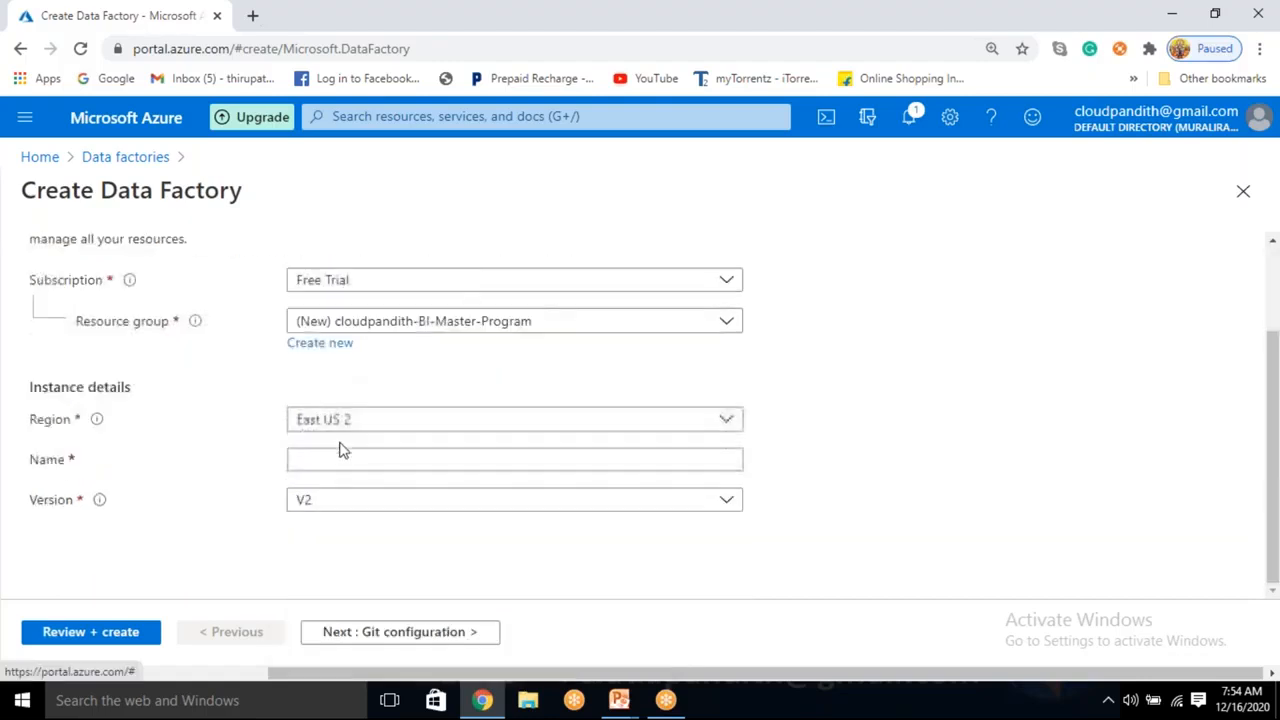
pyautogui.click(333, 458)
pyautogui.write('cloudpandithadfv2')
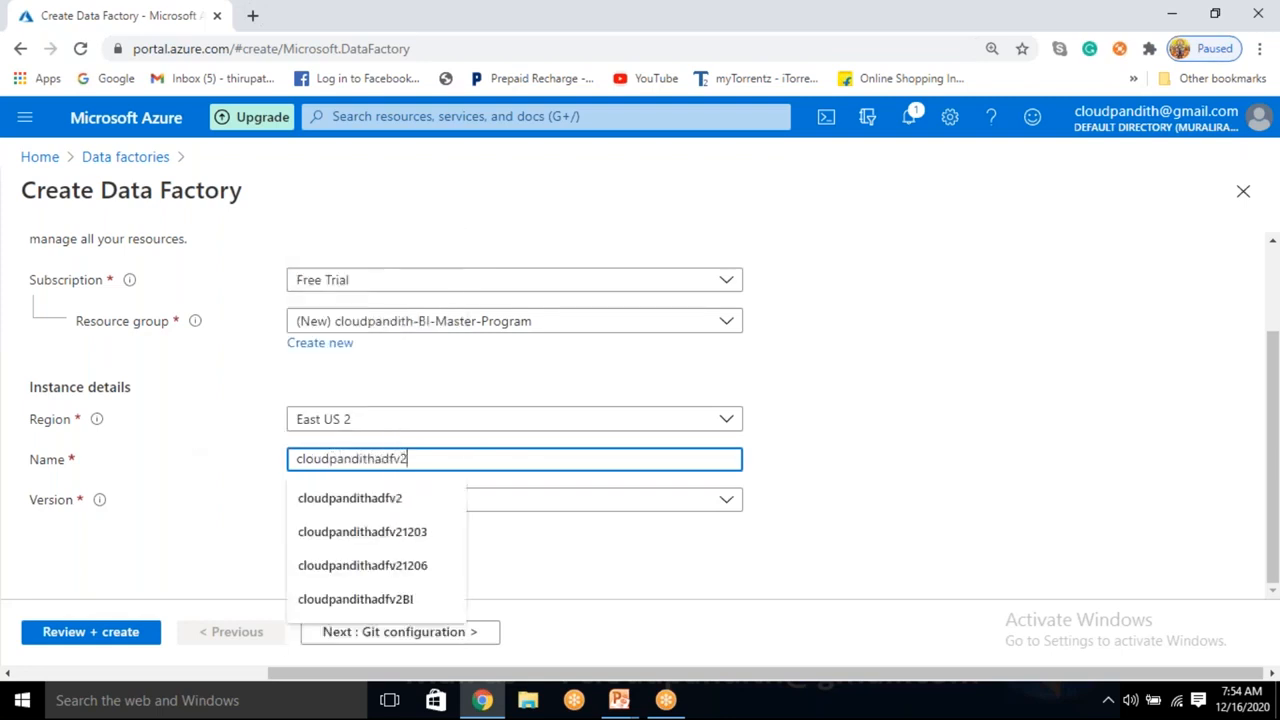
pyautogui.click(928, 438)
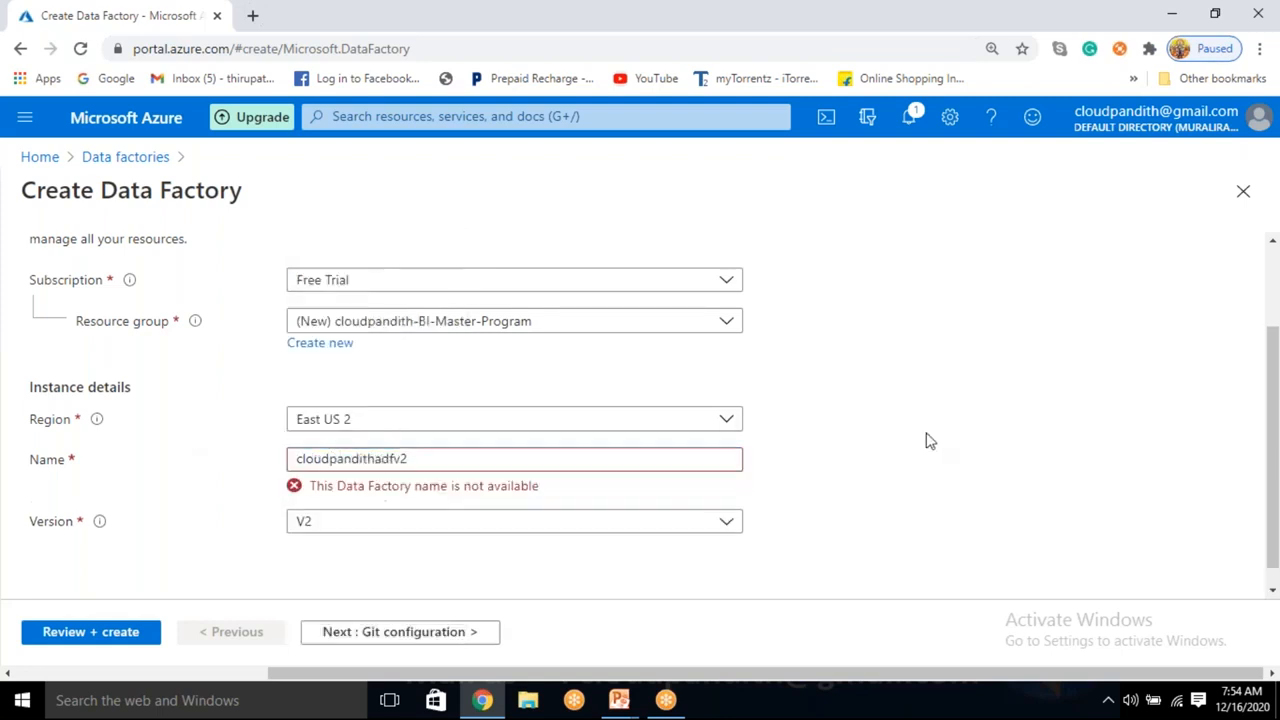
pyautogui.click(378, 457)
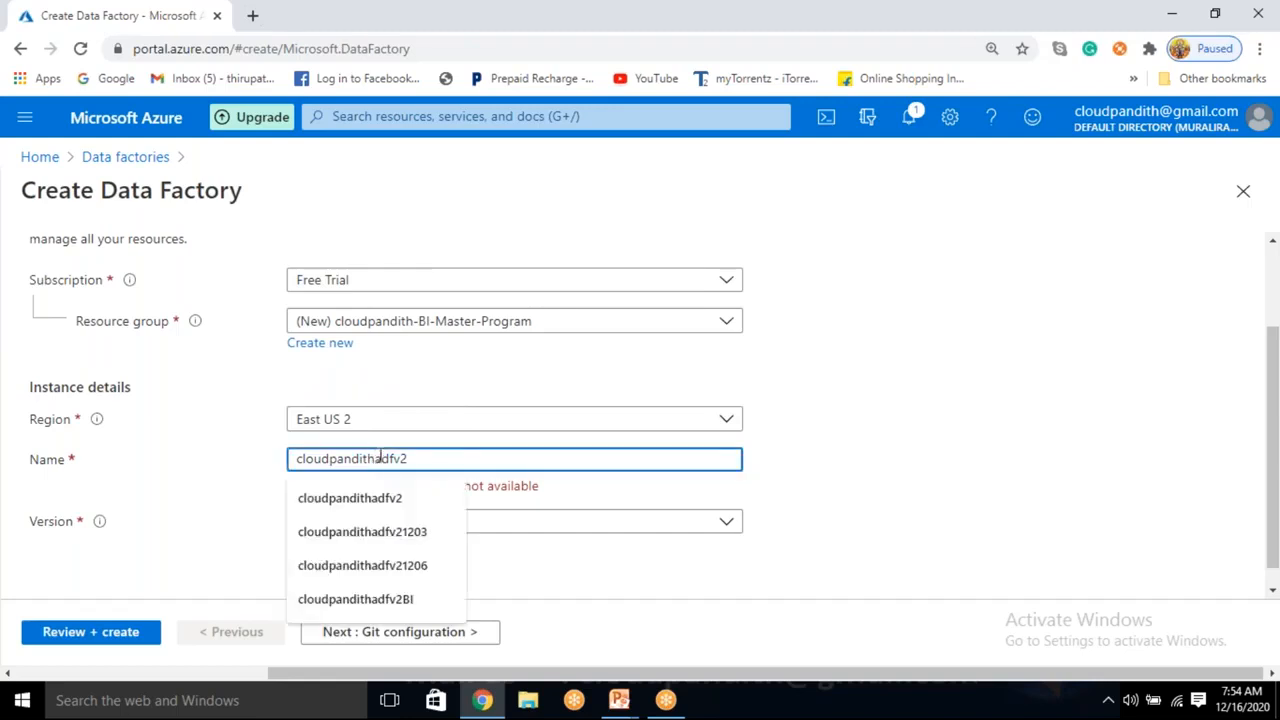
pyautogui.write('bi')
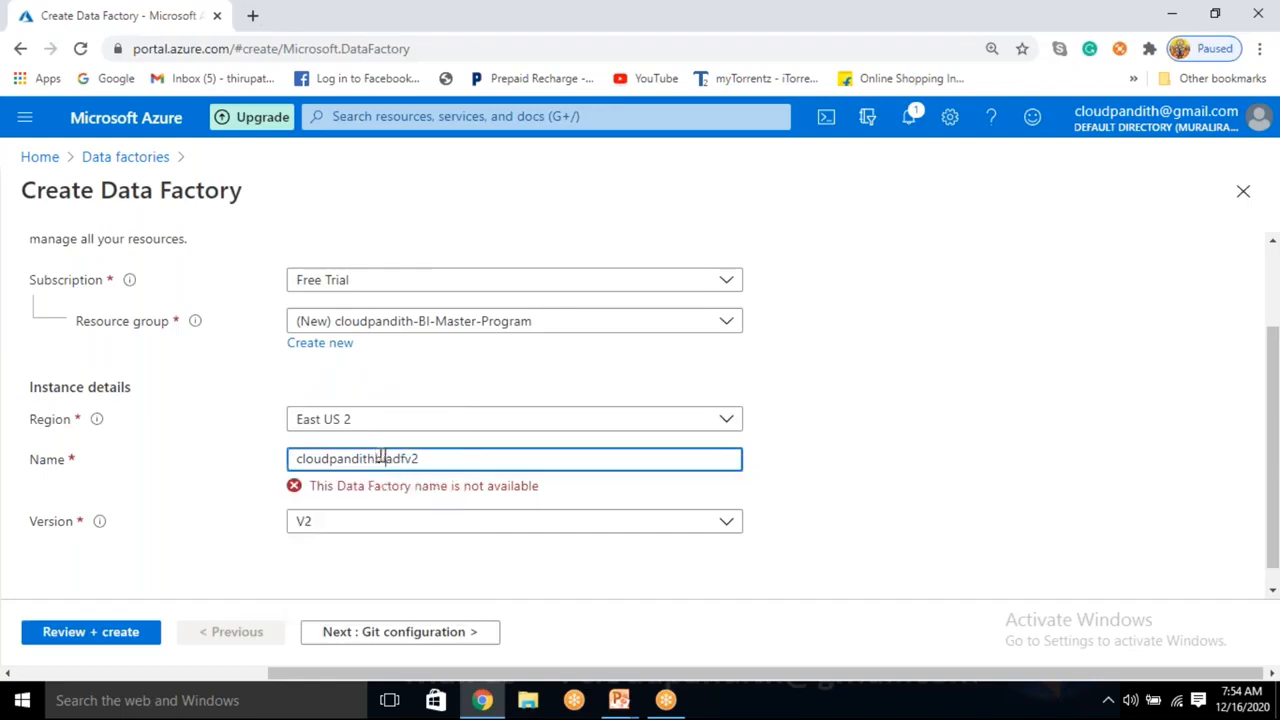
pyautogui.press('BackSpace')
pyautogui.press('BackSpace')
pyautogui.write('df')
pyautogui.click(1050, 426)
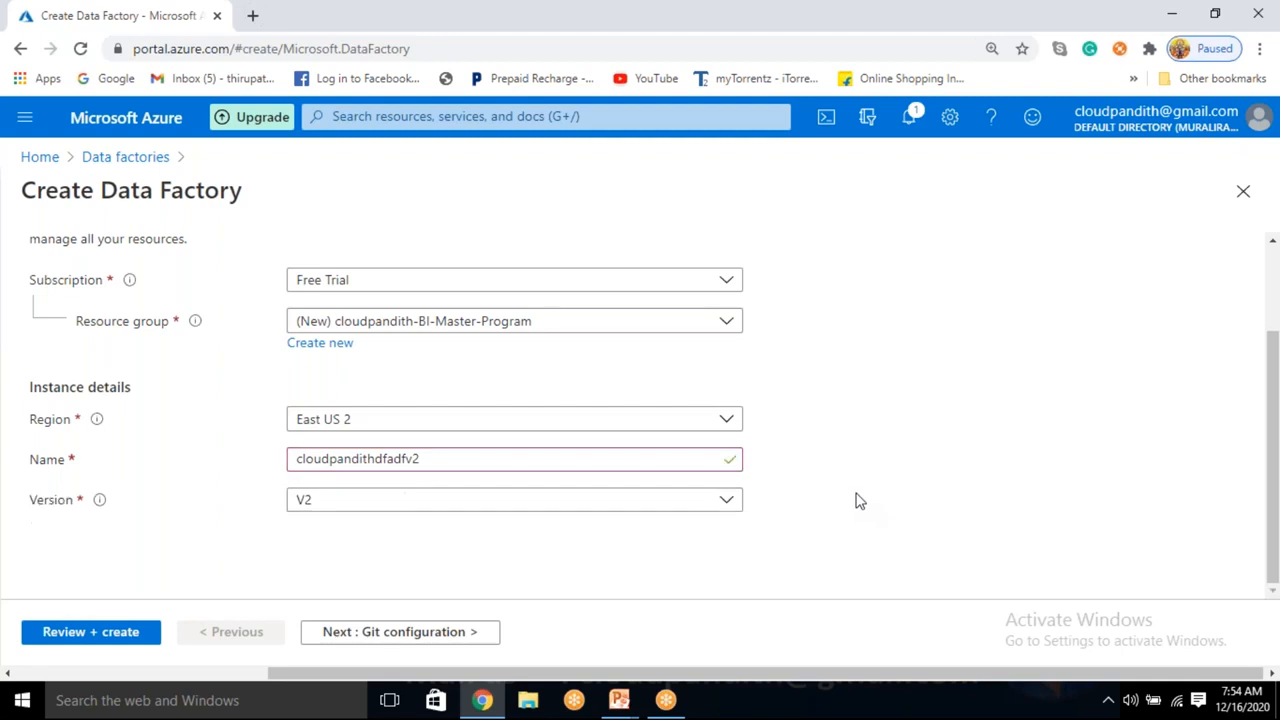
pyautogui.doubleClick(400, 636)
# Choose Configure Git later, then review and create the cloudpandithdfadfv2 data factory.
pyautogui.click(296, 380)
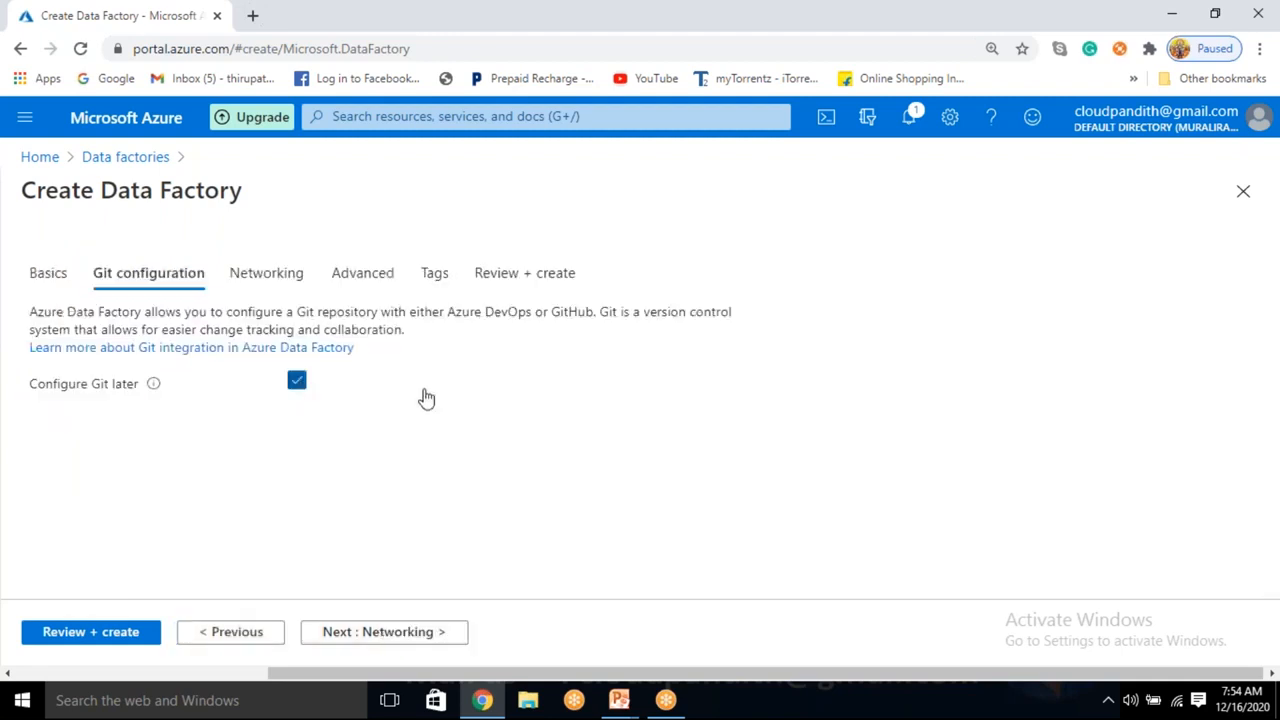
pyautogui.click(84, 638)
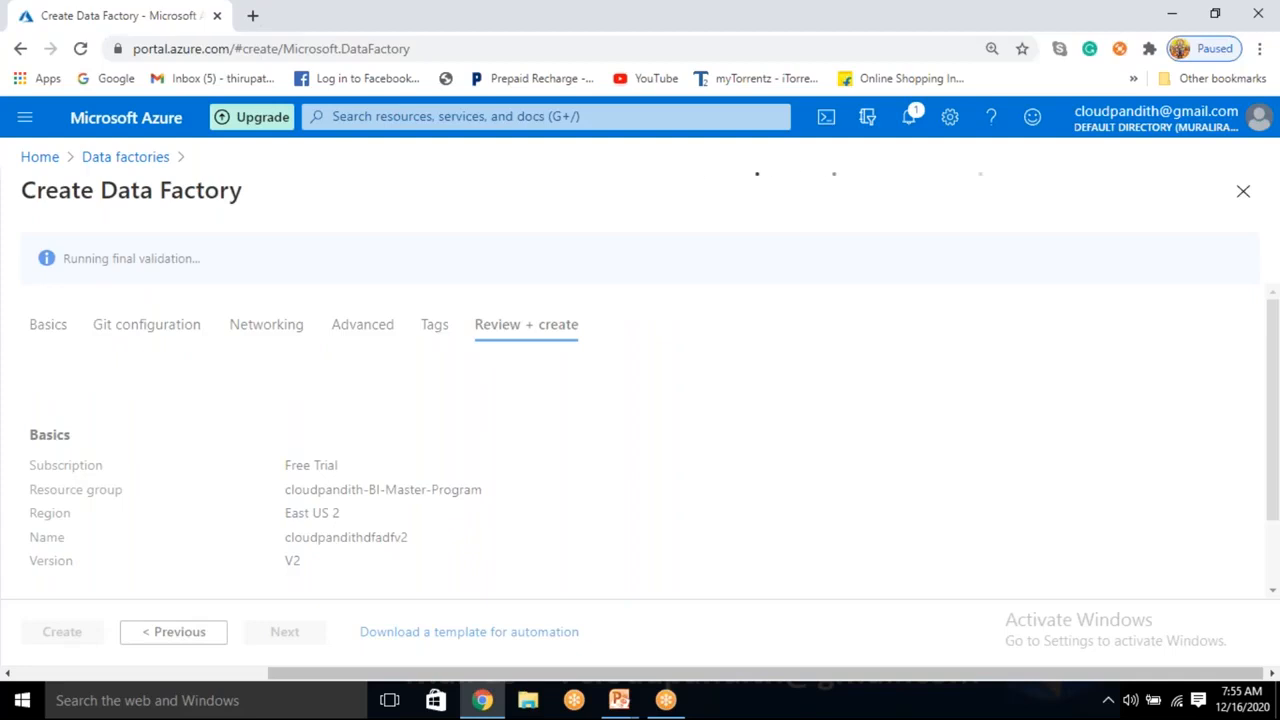
pyautogui.click(66, 638)
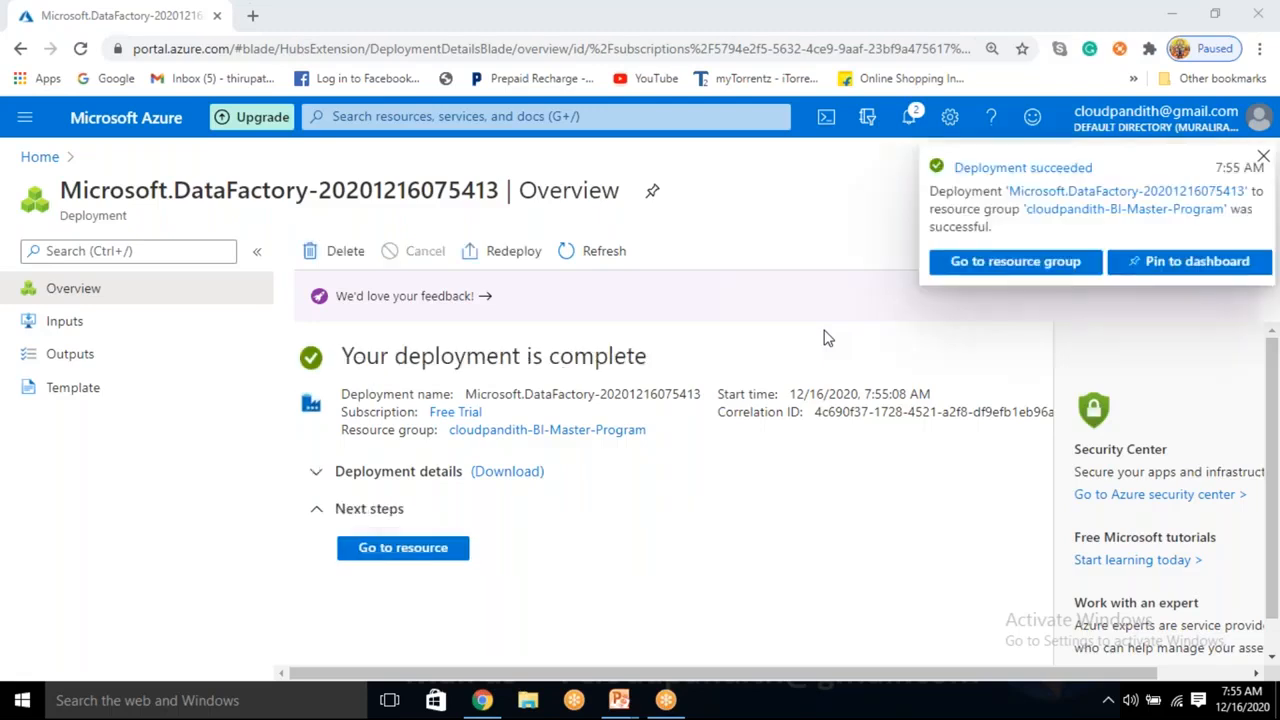
# Go to the cloudpandithdfadfv2 resource and launch Author & Monitor.
pyautogui.click(402, 549)
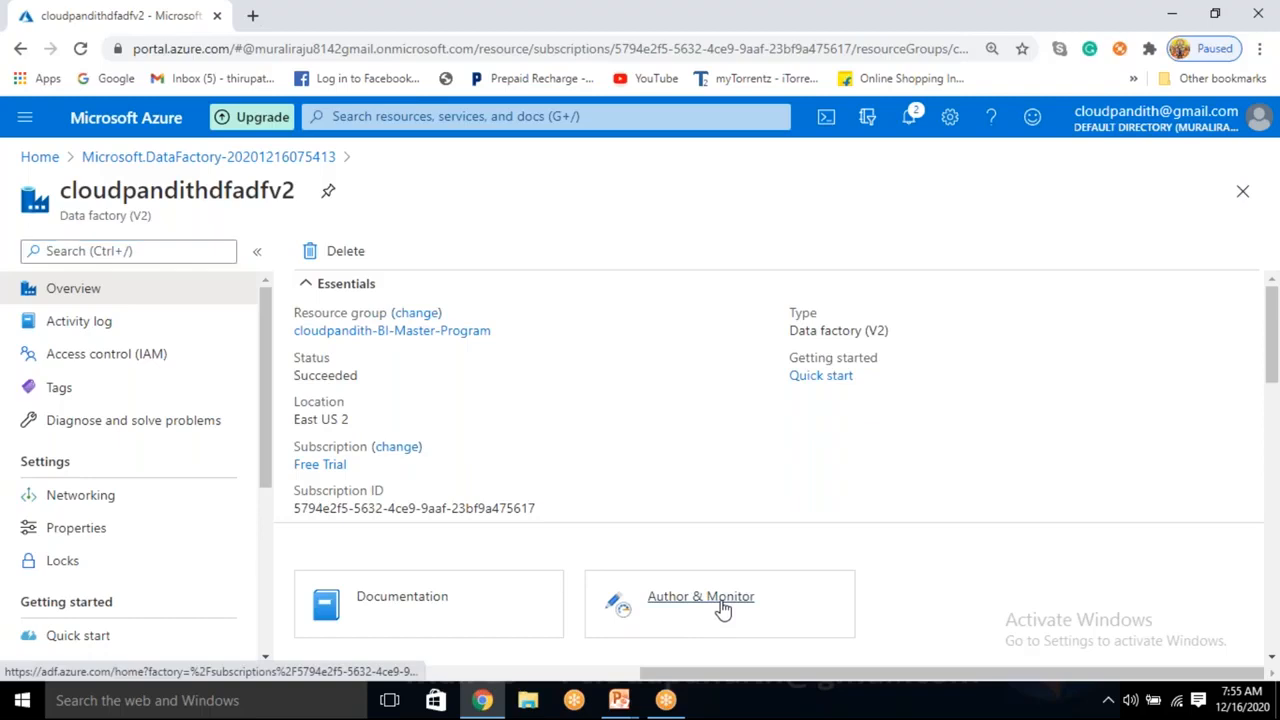
pyautogui.click(713, 610)
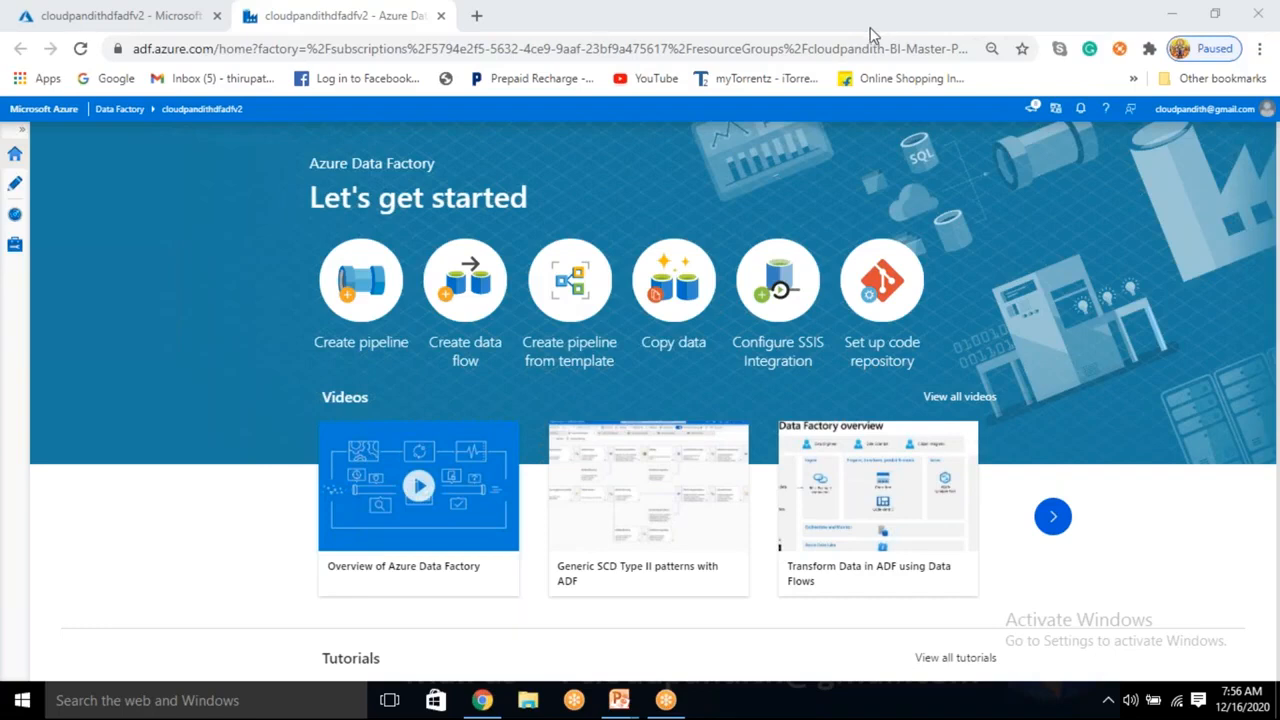
# Zoom the browser page to 100% and switch to the Author workspace.
pyautogui.click(1260, 48)
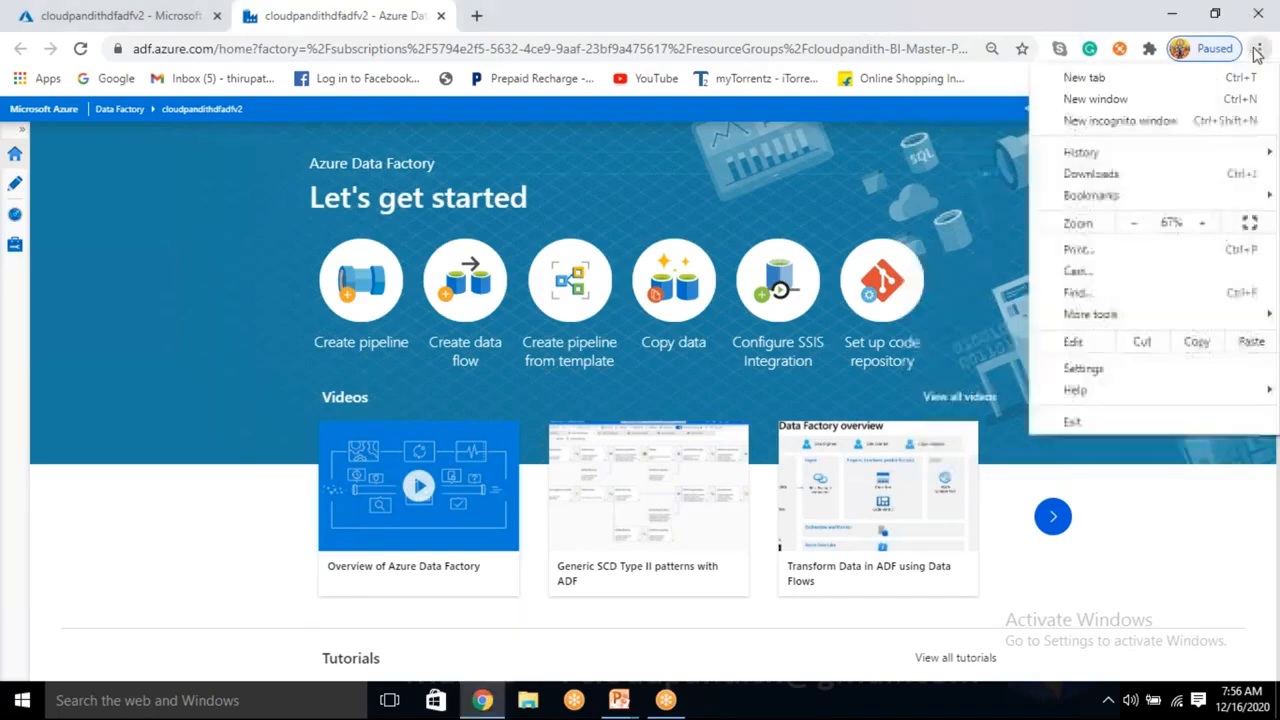
pyautogui.click(1202, 223)
pyautogui.click(1202, 223)
pyautogui.click(1202, 223)
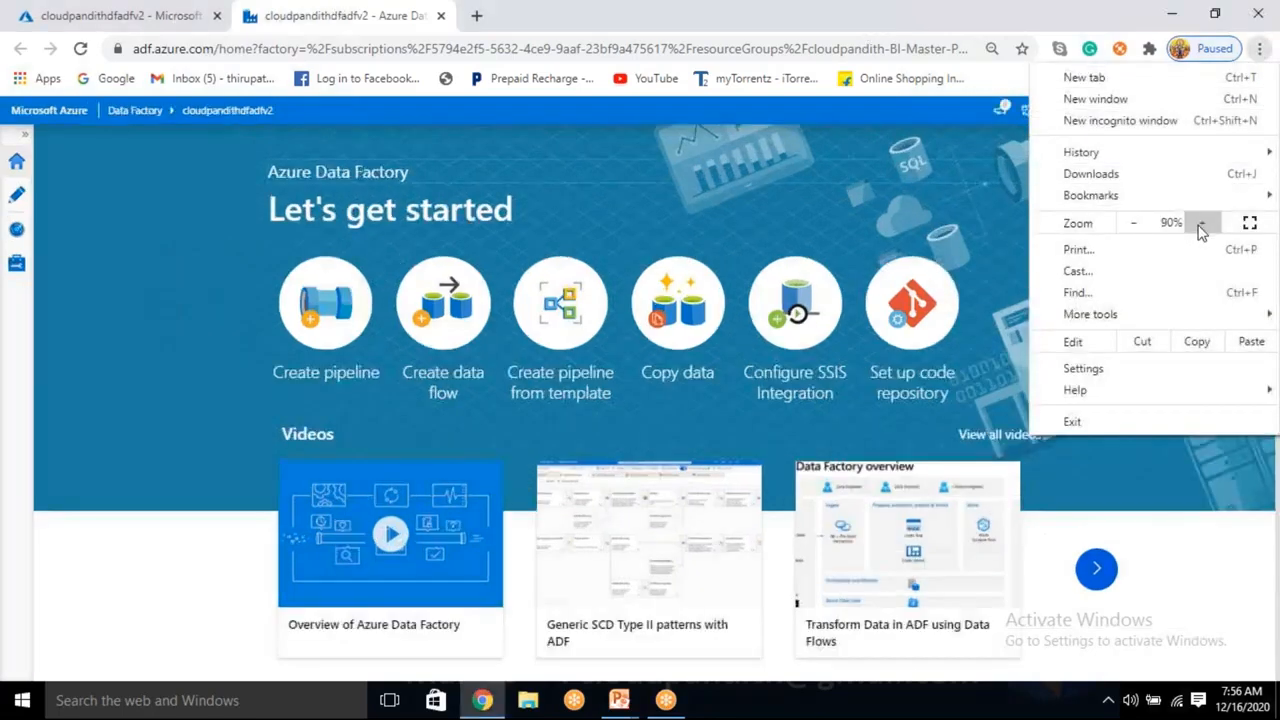
pyautogui.click(1202, 223)
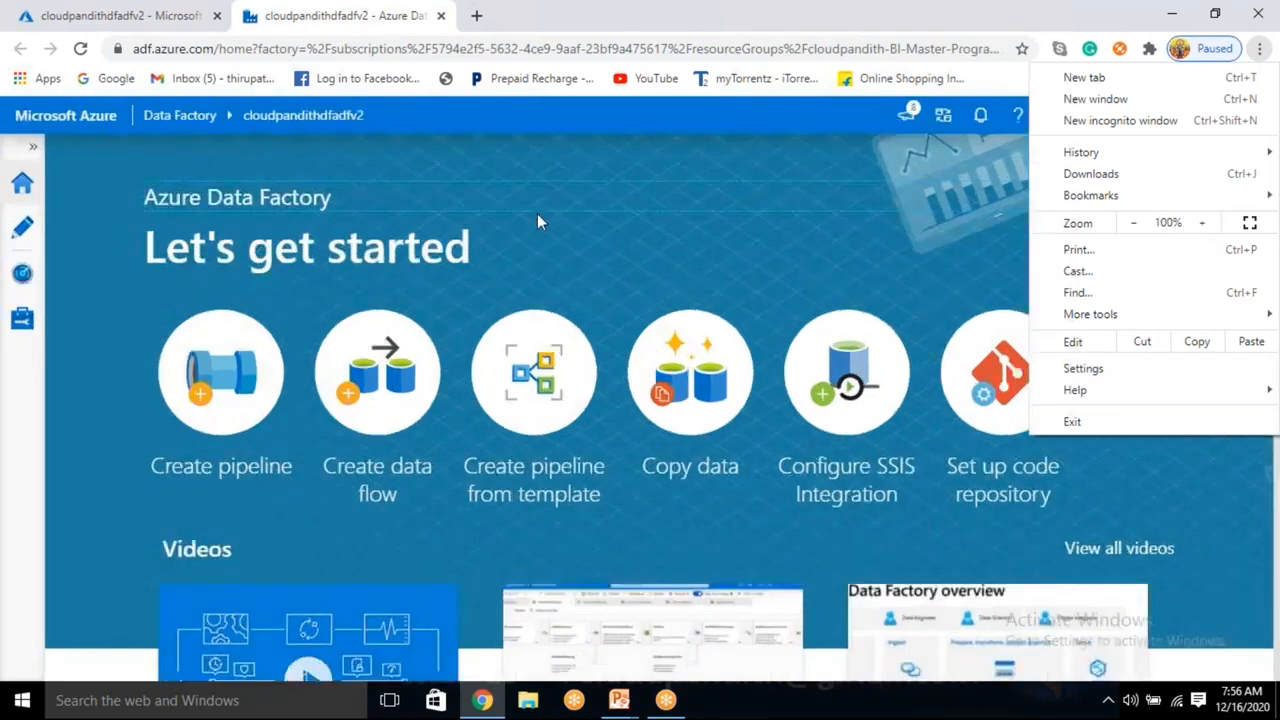
pyautogui.click(569, 152)
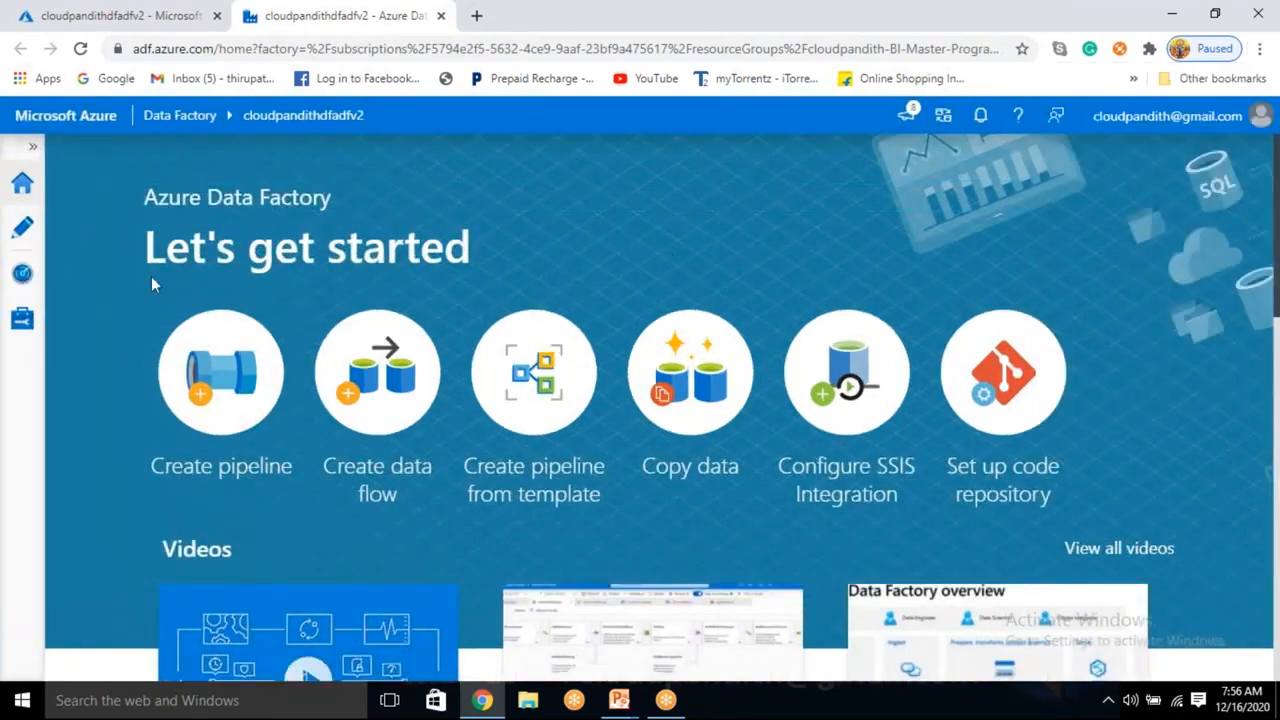
pyautogui.click(23, 229)
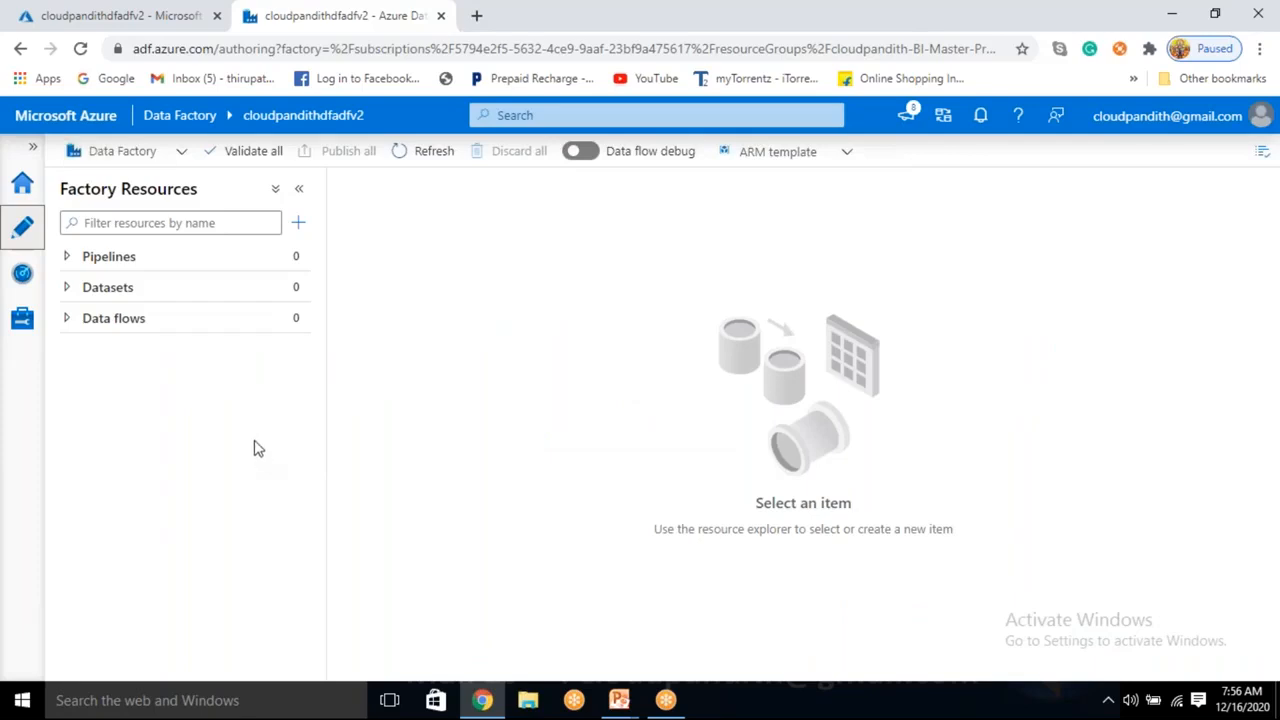
# Look over the new-resource options, then start and cancel a new mapping data flow.
pyautogui.click(299, 222)
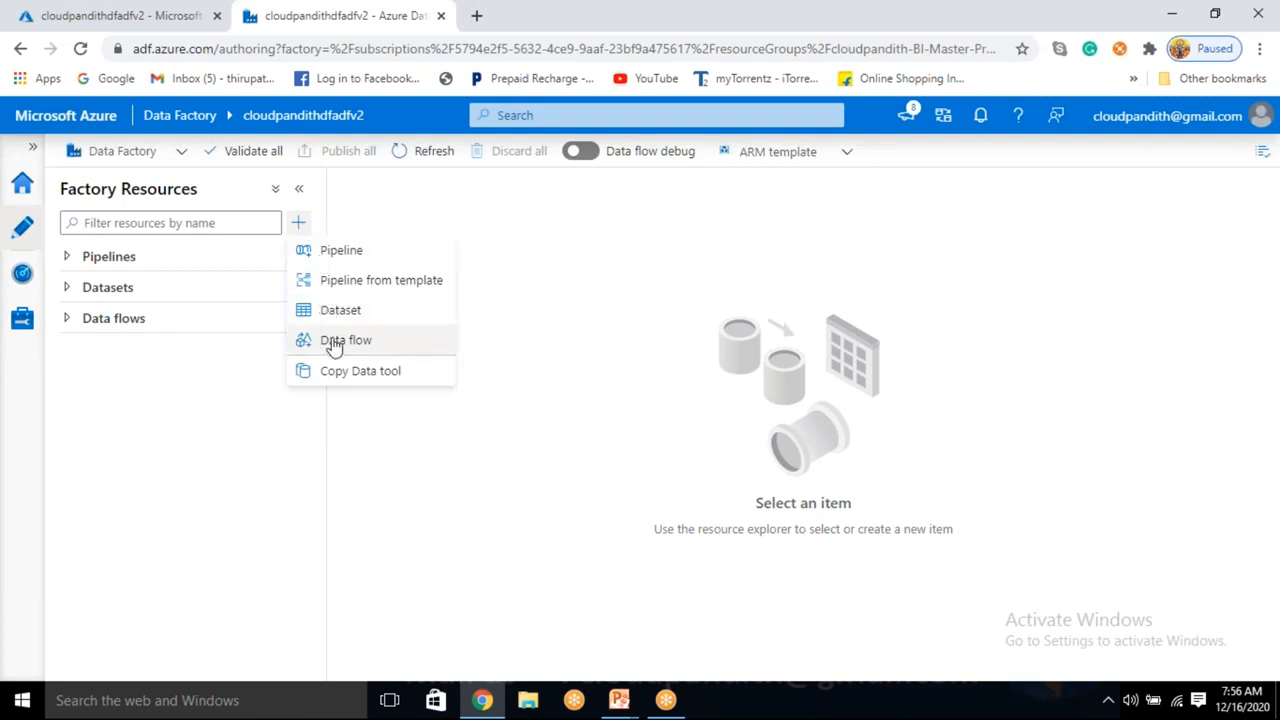
pyautogui.click(220, 425)
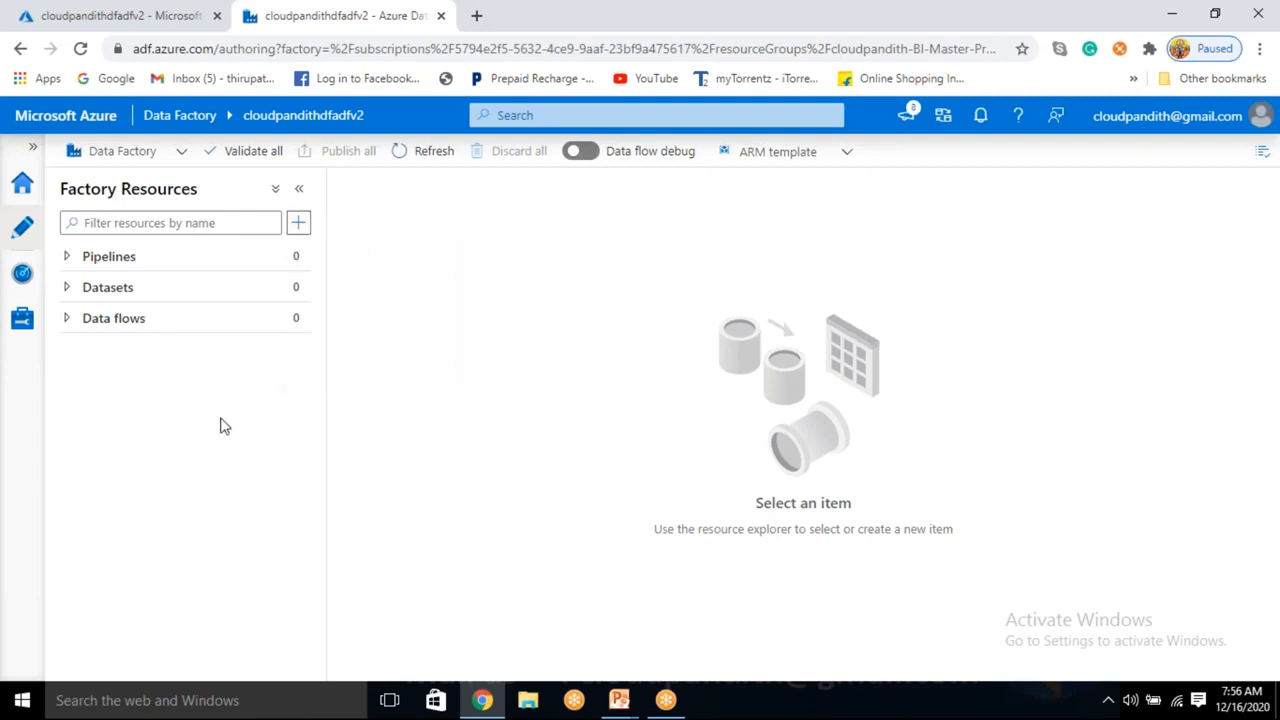
pyautogui.click(295, 320)
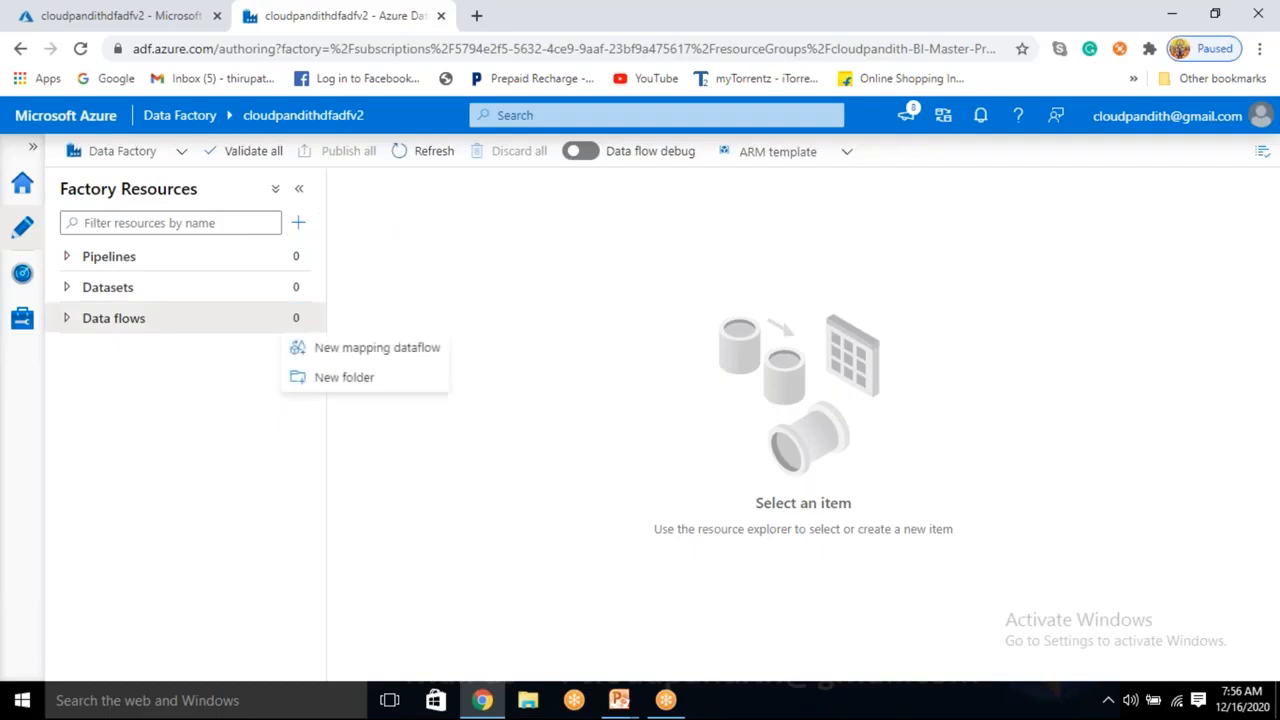
pyautogui.click(343, 353)
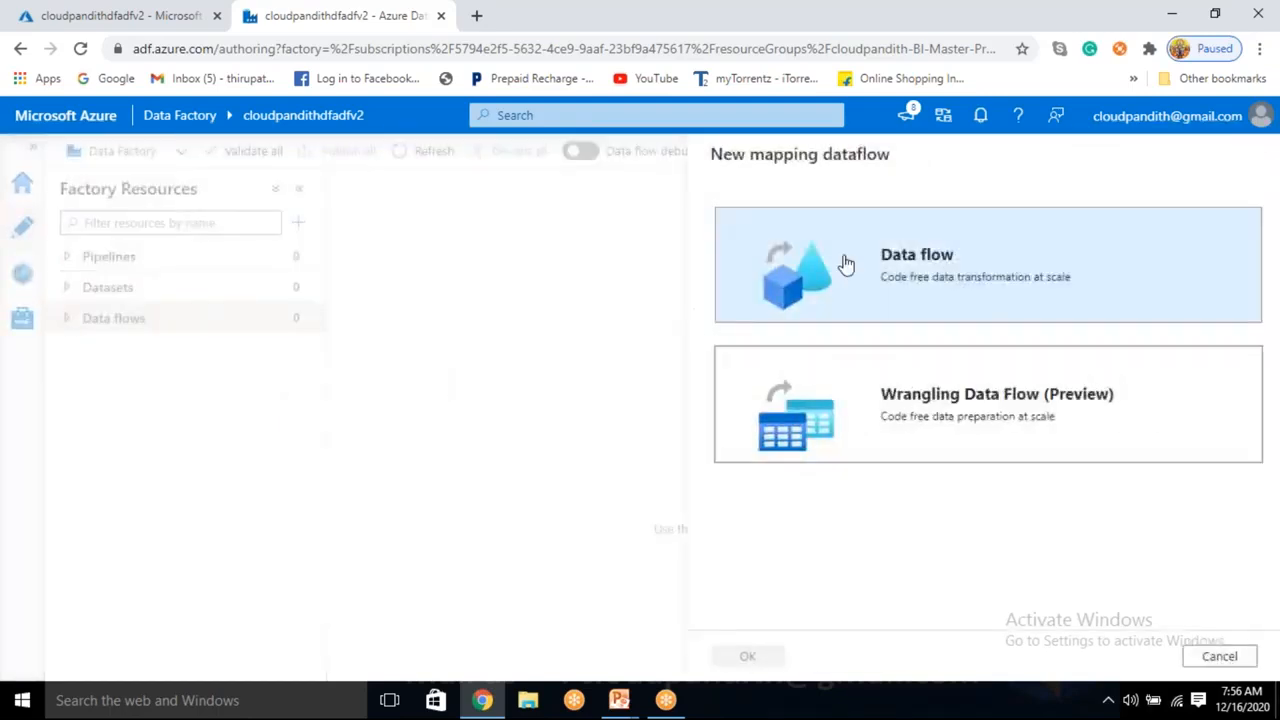
pyautogui.click(1220, 656)
# Create pipeline1 with a Data flow activity, then abandon creating its new data flow.
pyautogui.click(243, 268)
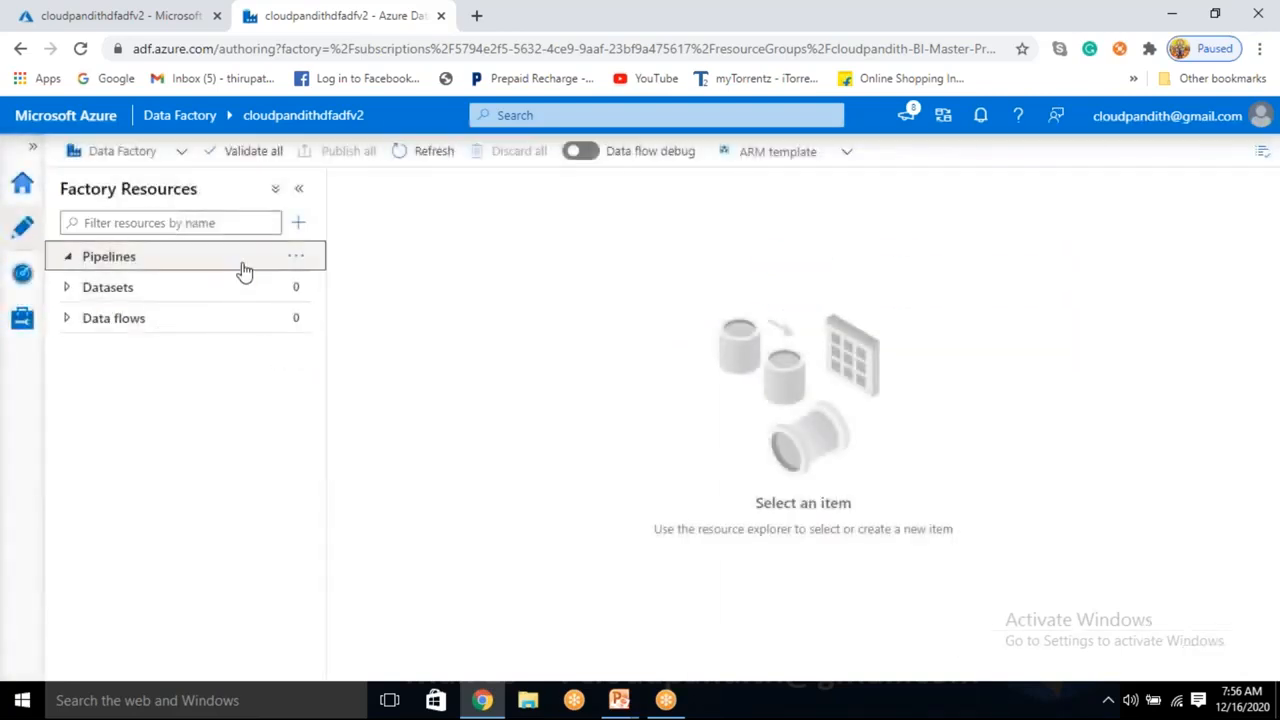
pyautogui.click(297, 257)
pyautogui.click(330, 286)
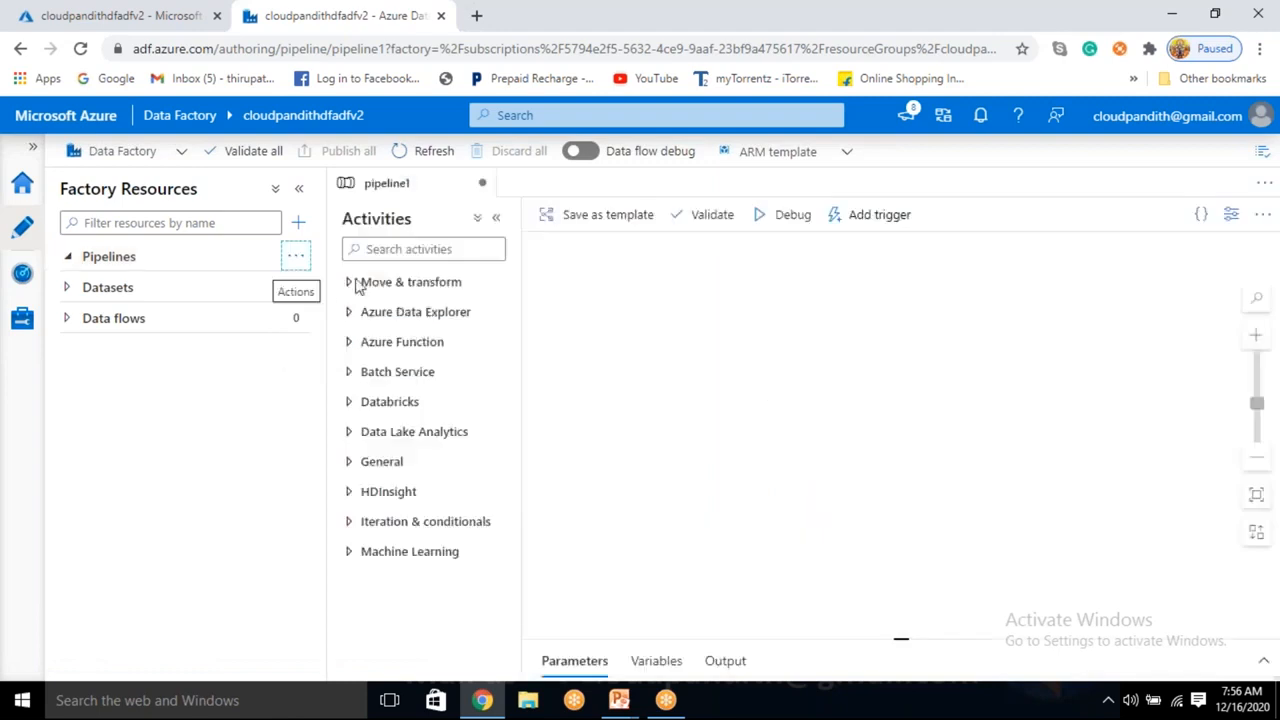
pyautogui.click(381, 282)
pyautogui.moveTo(401, 353); pyautogui.dragTo(783, 320)
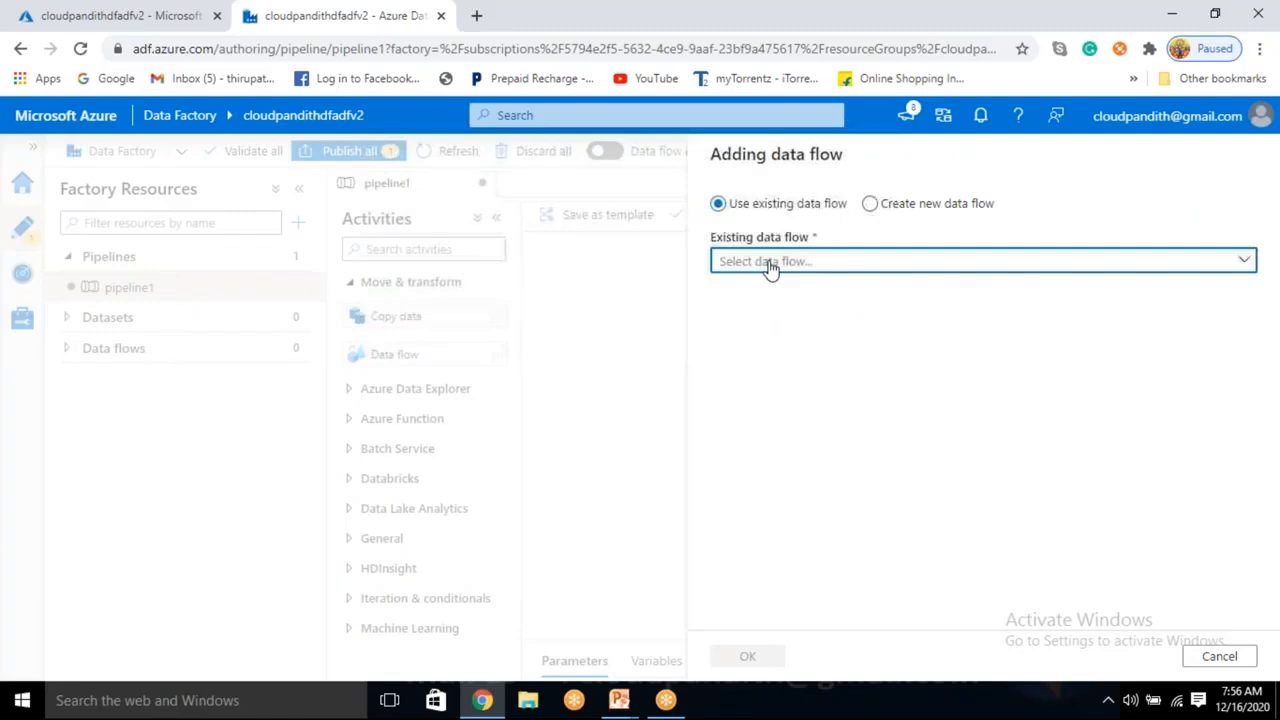
pyautogui.click(767, 261)
pyautogui.click(867, 204)
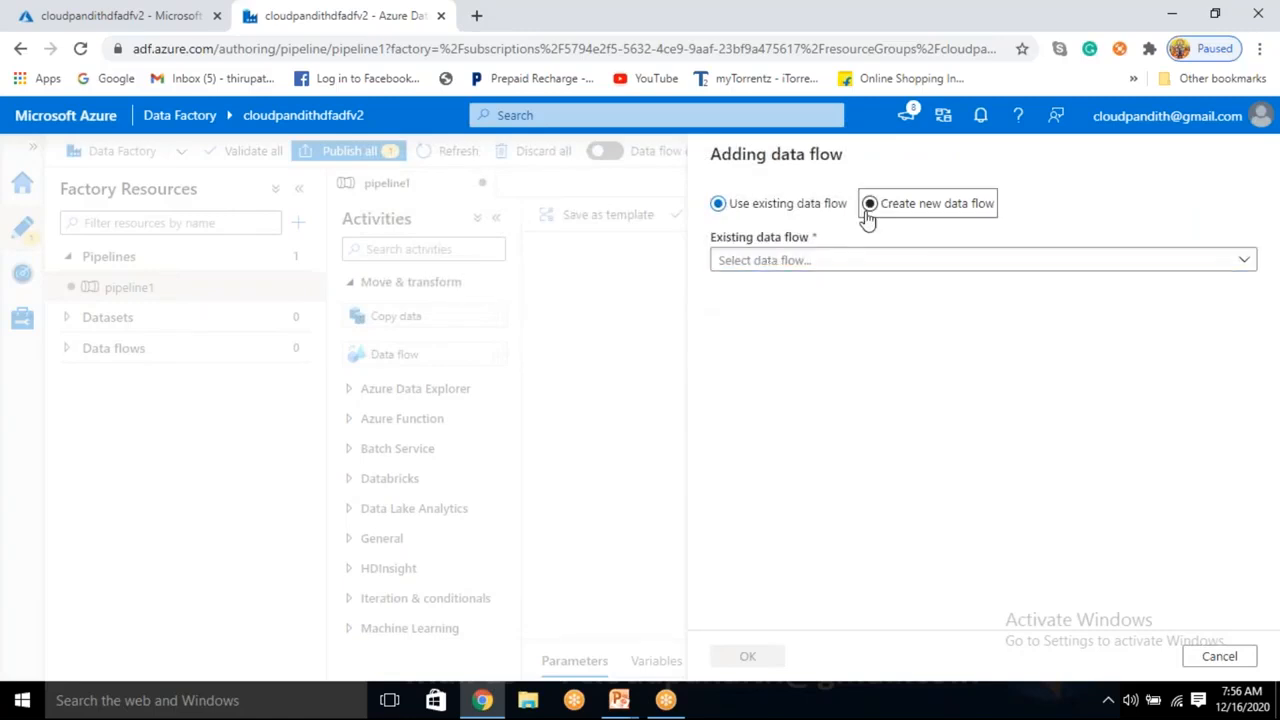
pyautogui.click(870, 204)
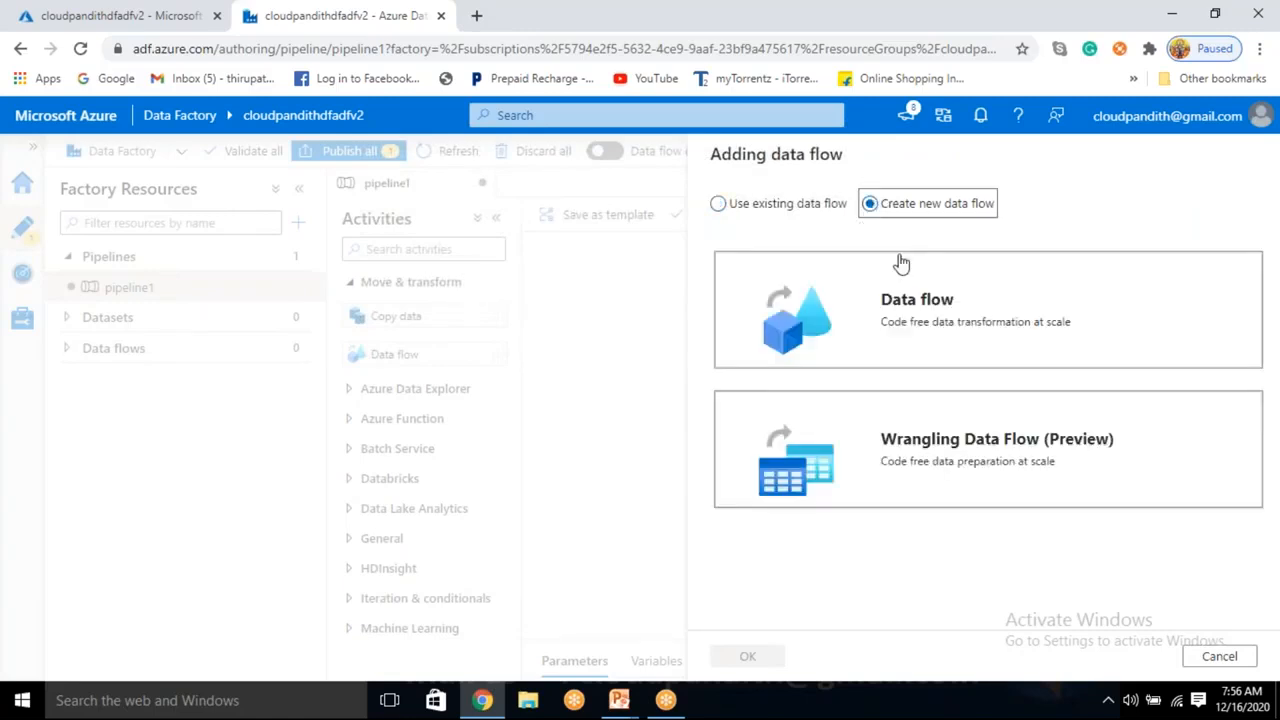
pyautogui.click(928, 328)
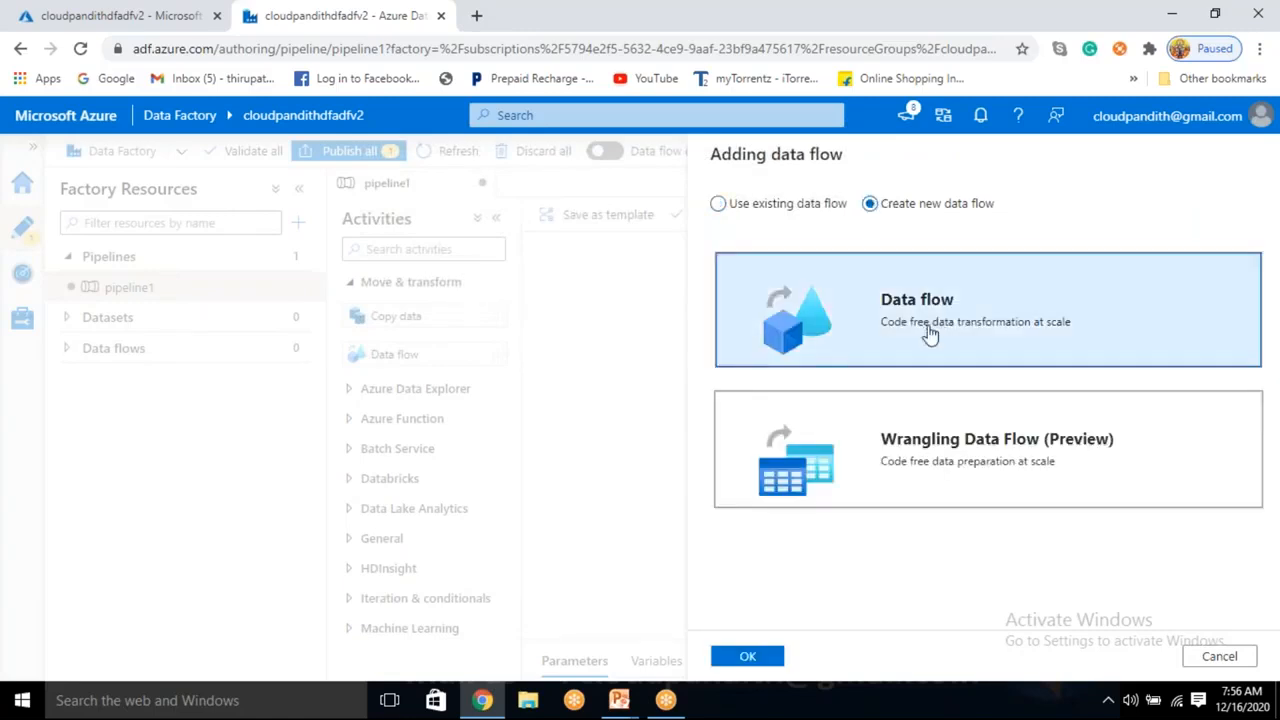
pyautogui.click(1222, 656)
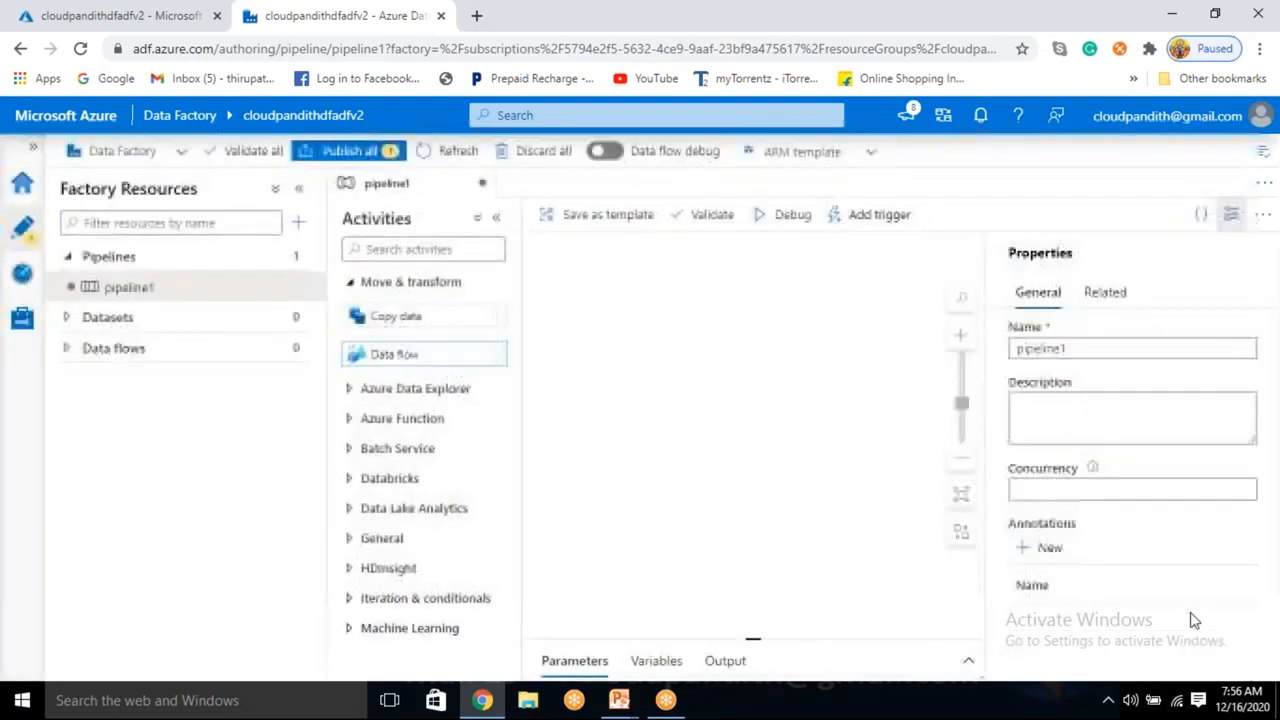
pyautogui.click(1231, 214)
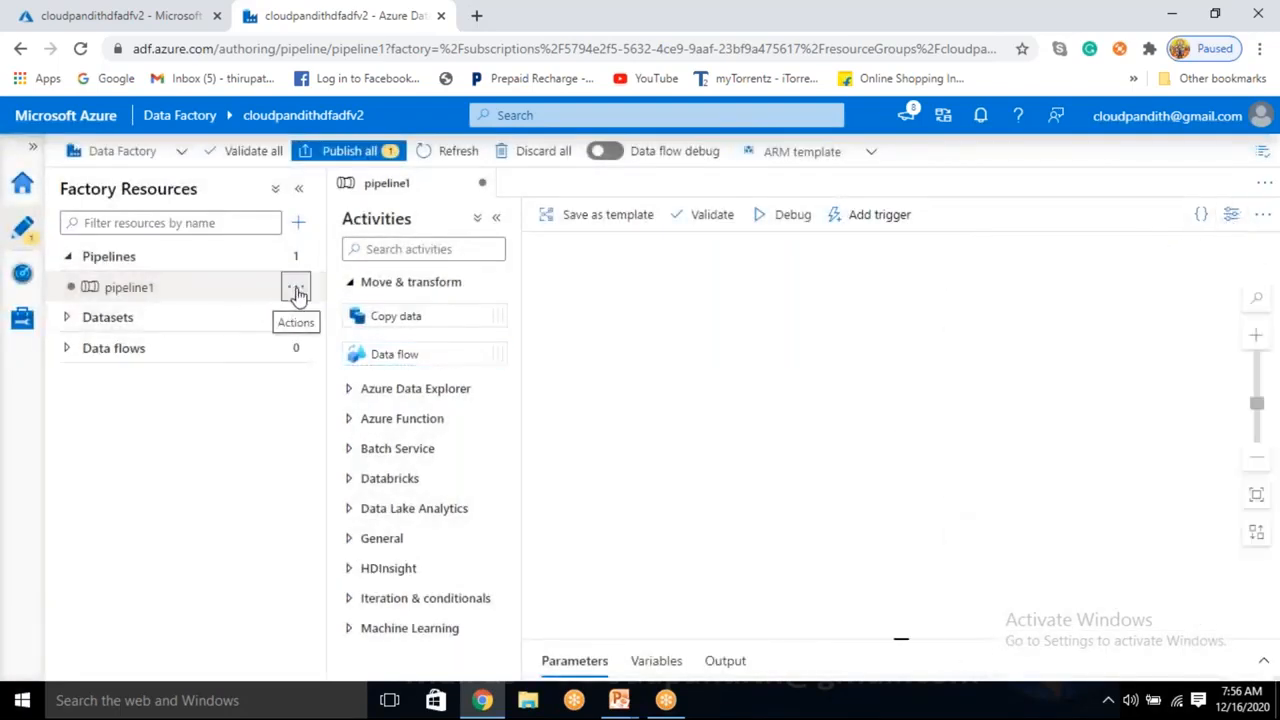
# Delete pipeline1 and confirm the deletion.
pyautogui.click(295, 287)
pyautogui.click(338, 469)
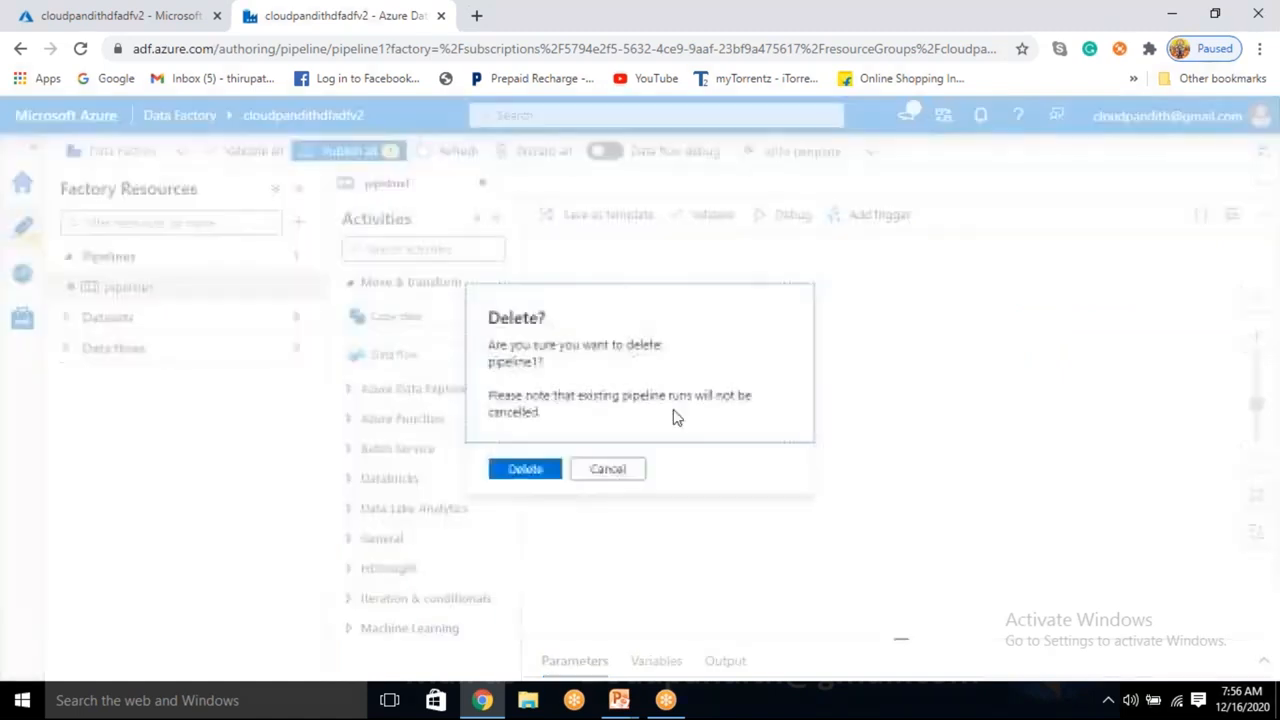
pyautogui.click(554, 471)
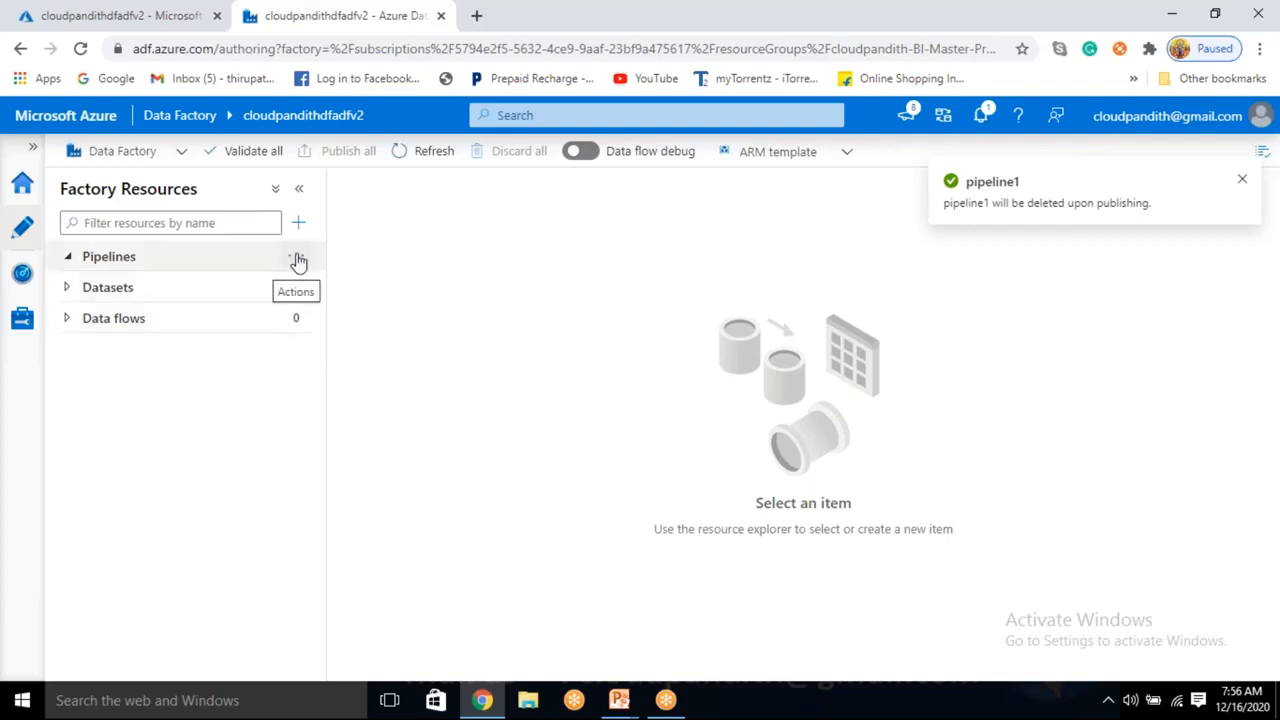
# Create another pipeline with a Data flow activity, then cancel adding the data flow.
pyautogui.click(298, 260)
pyautogui.click(330, 287)
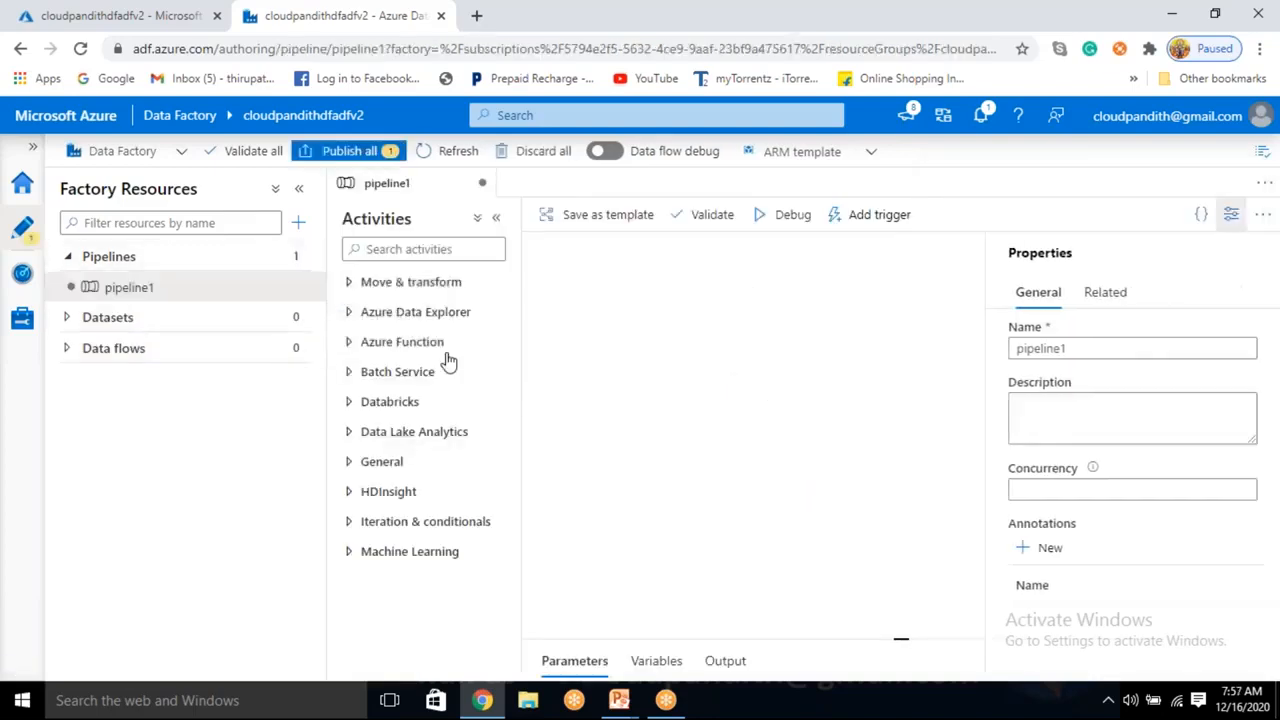
pyautogui.click(409, 282)
pyautogui.moveTo(396, 352); pyautogui.dragTo(730, 352)
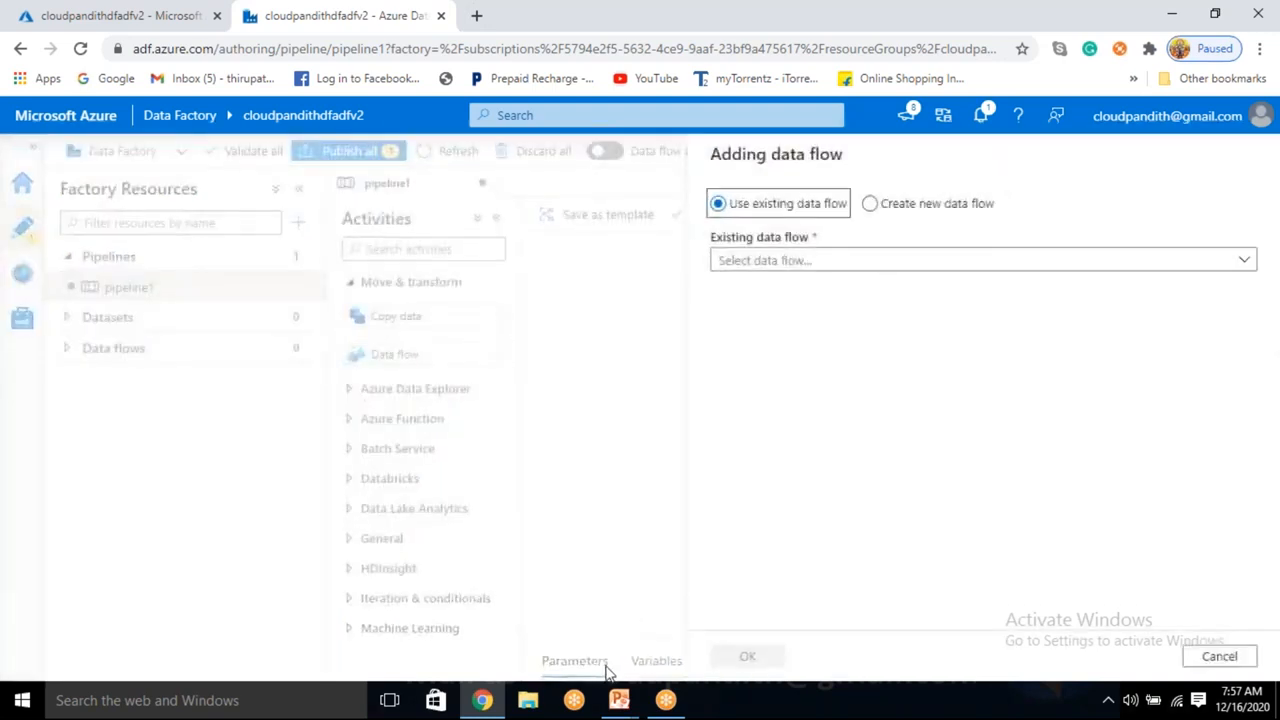
pyautogui.click(823, 260)
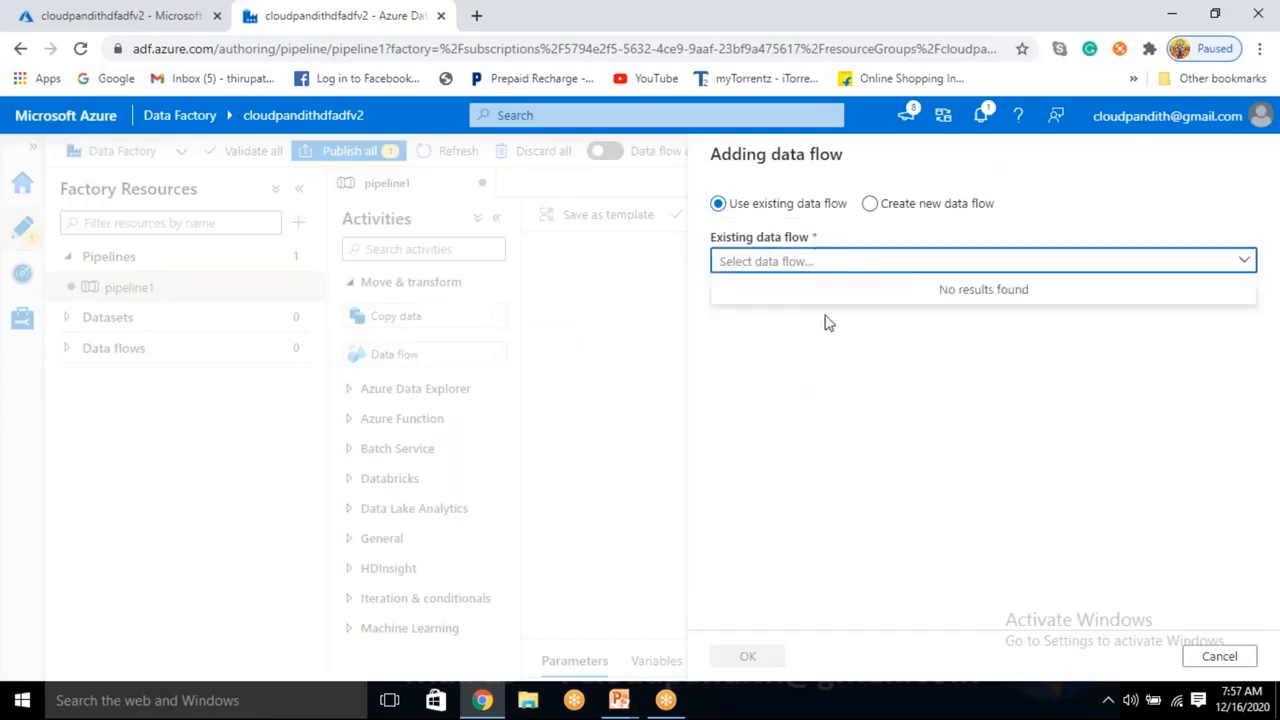
pyautogui.click(1222, 656)
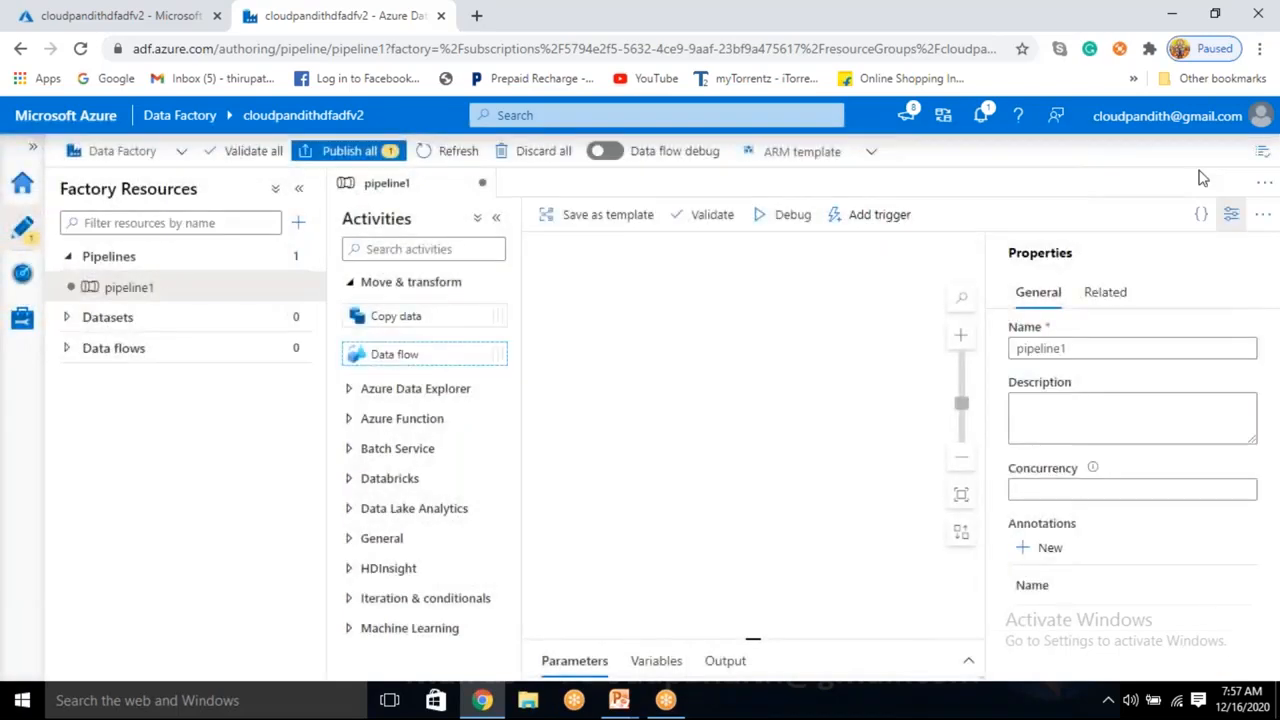
pyautogui.click(1231, 214)
# Delete the recreated pipeline1, leaving the factory with no pipelines.
pyautogui.click(307, 291)
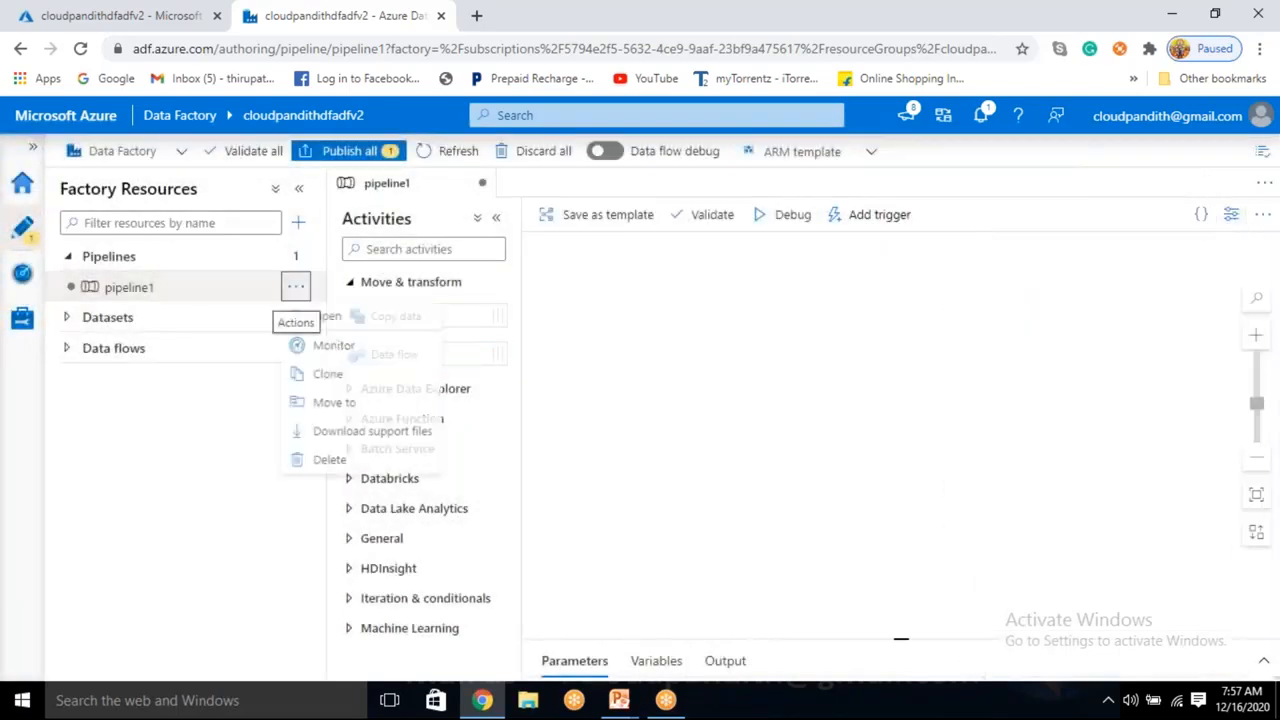
pyautogui.click(333, 465)
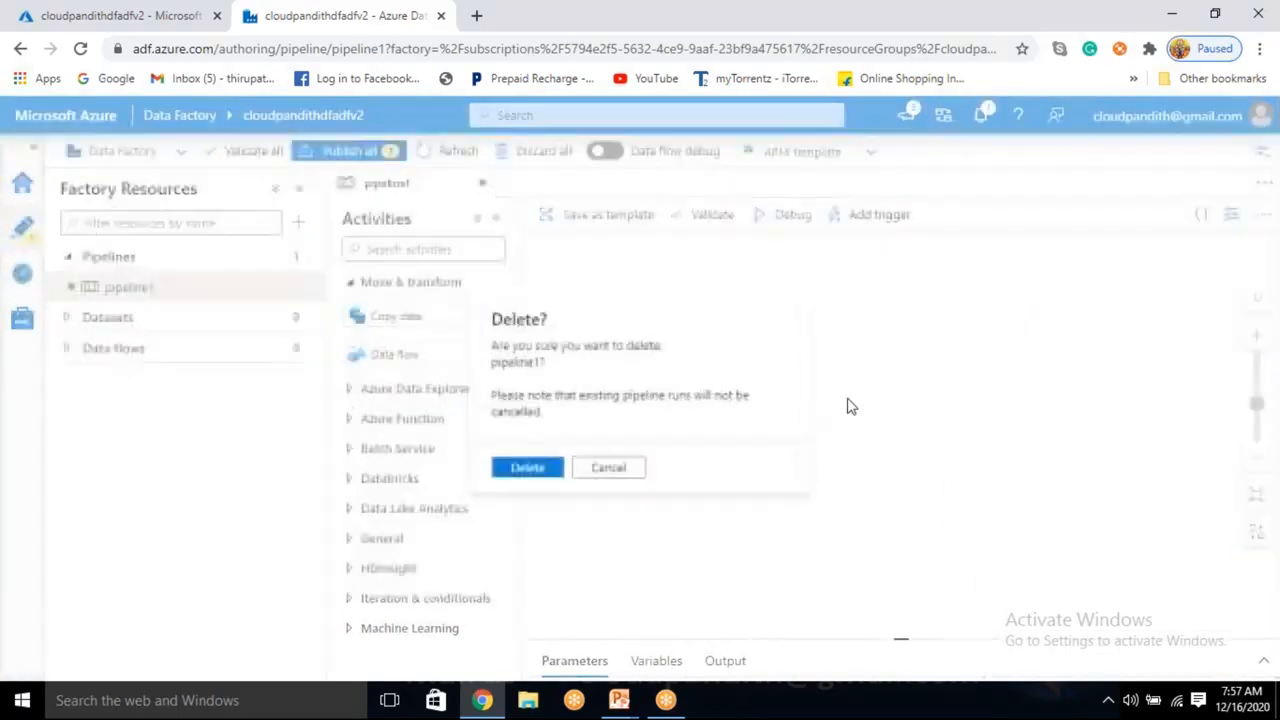
pyautogui.click(505, 466)
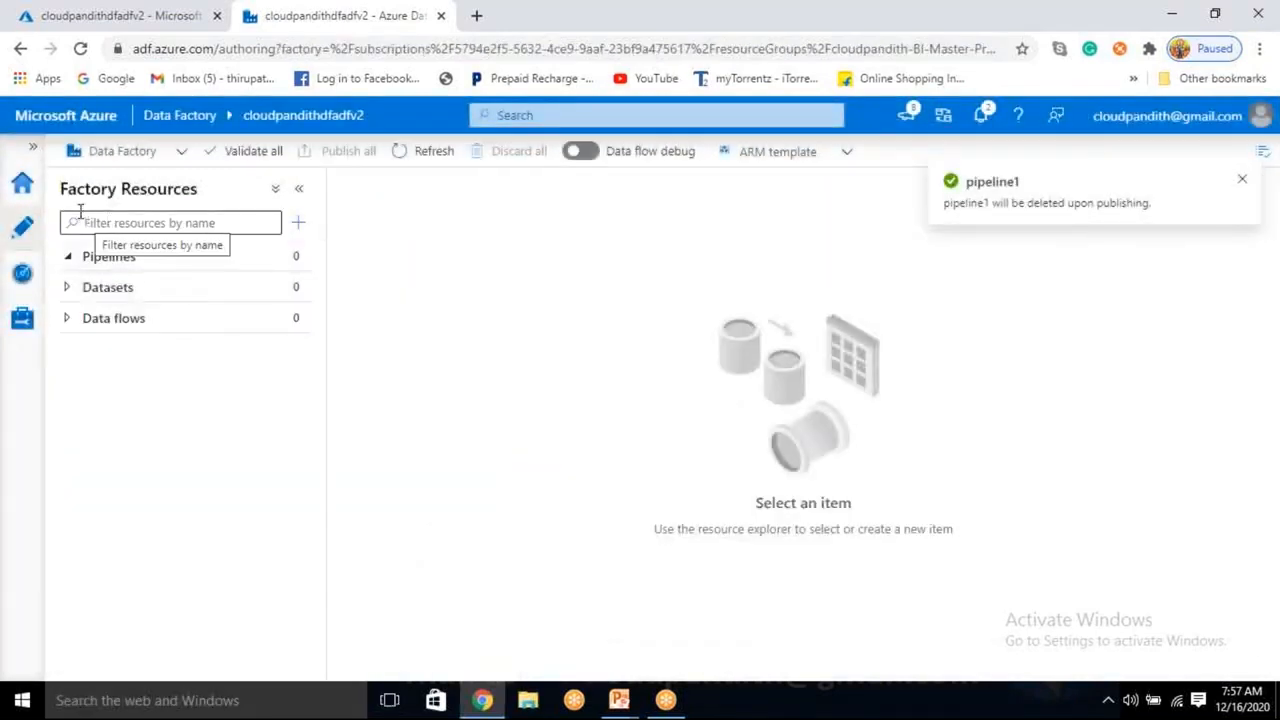
# Create a new mapping Data flow, dataflow1, and dismiss the getting-started tour.
pyautogui.click(300, 320)
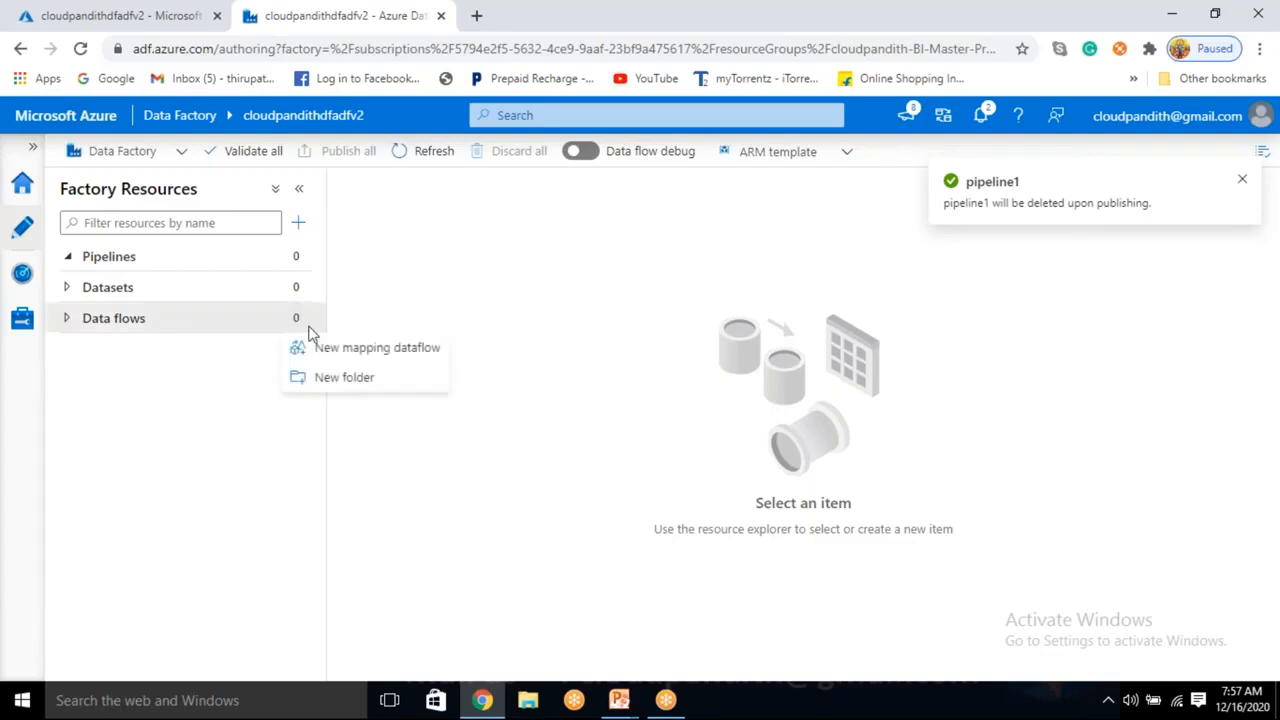
pyautogui.click(340, 355)
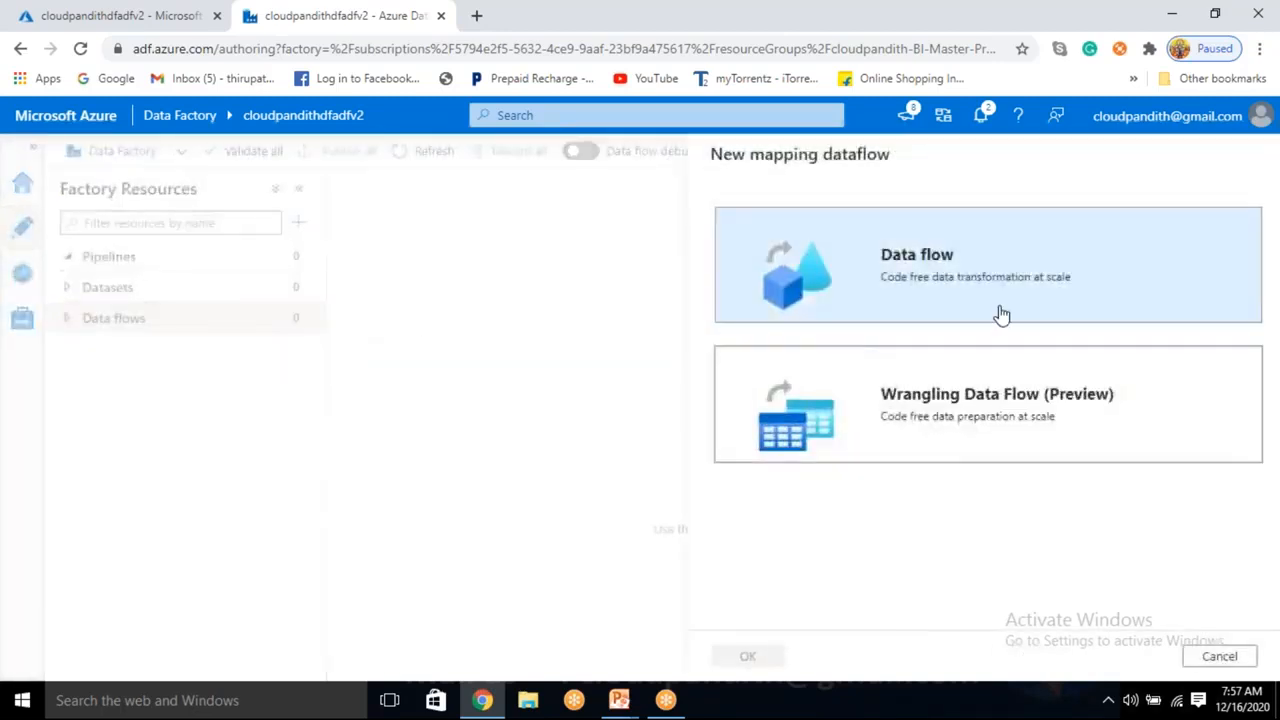
pyautogui.click(1023, 251)
pyautogui.click(748, 657)
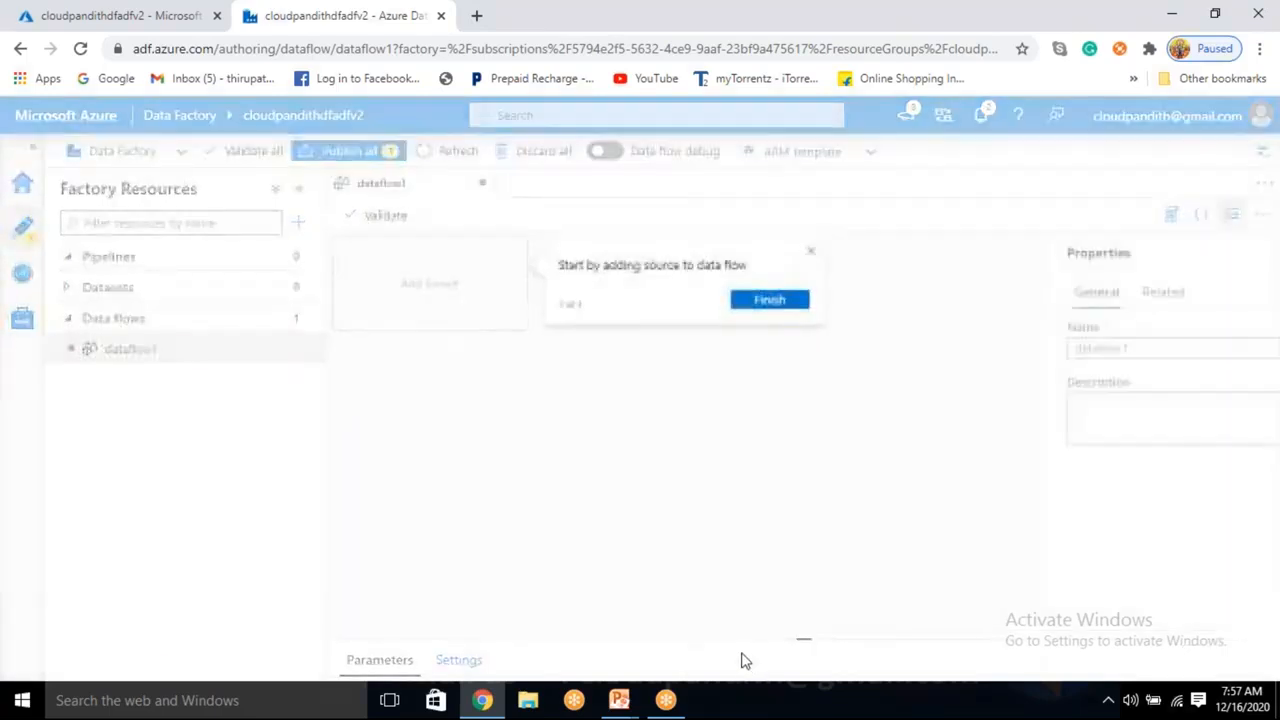
pyautogui.click(1238, 216)
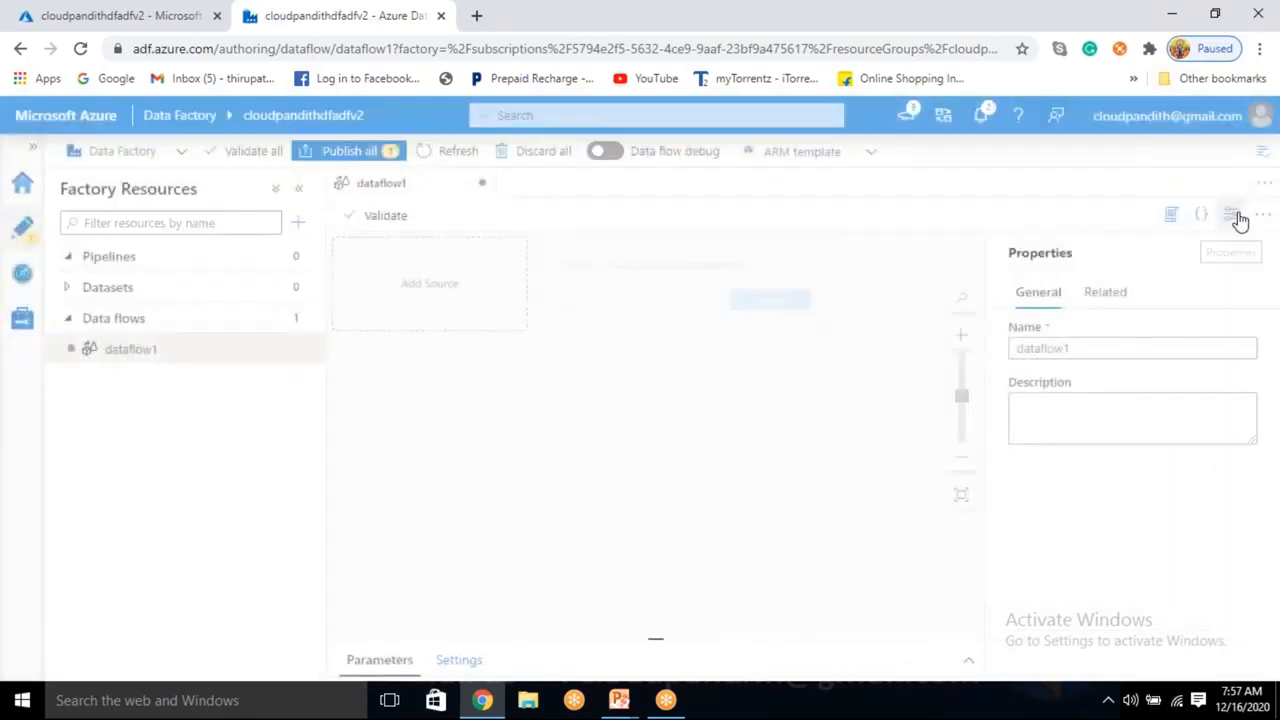
pyautogui.click(1235, 216)
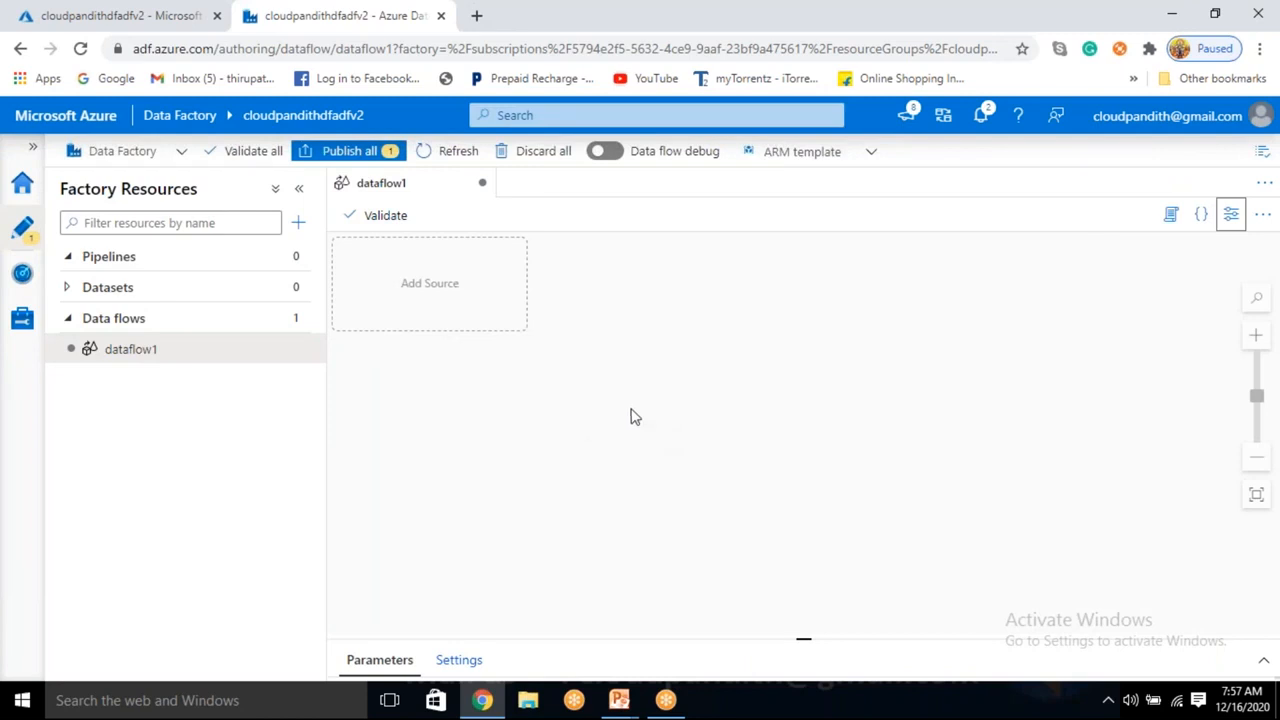
# Add source1 to dataflow1 and start a new dataset for it.
pyautogui.click(432, 287)
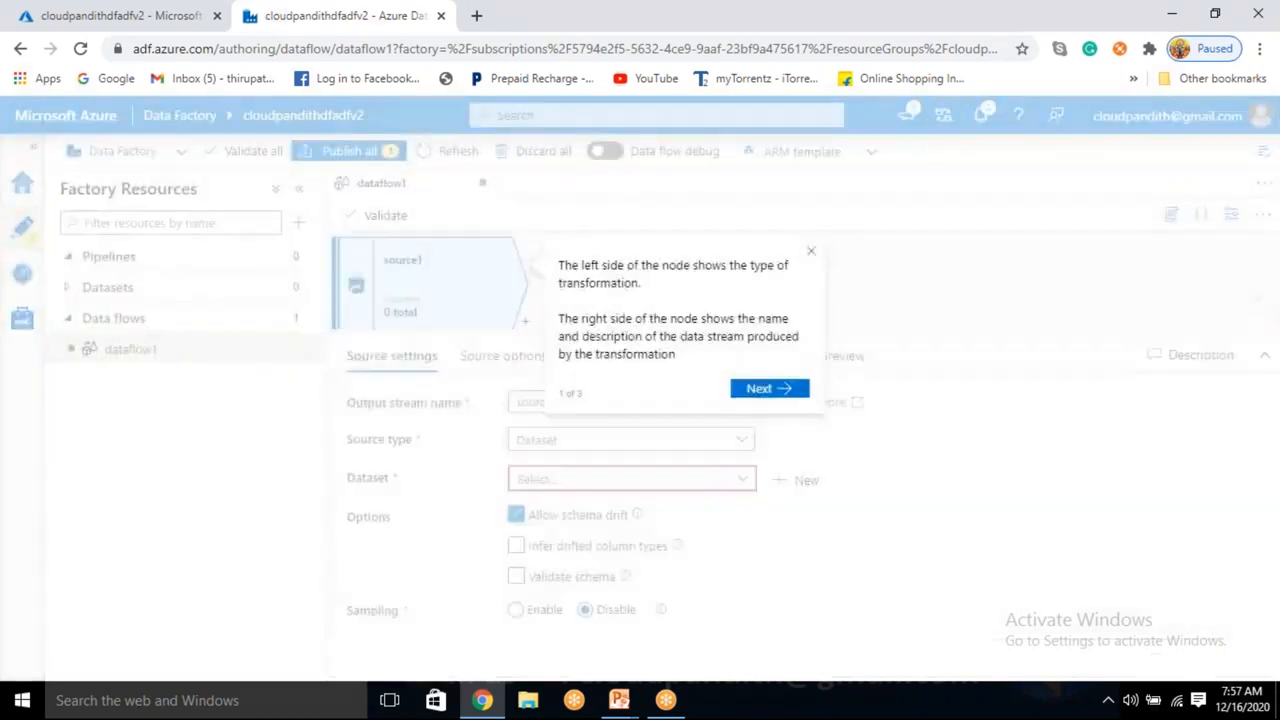
pyautogui.click(811, 251)
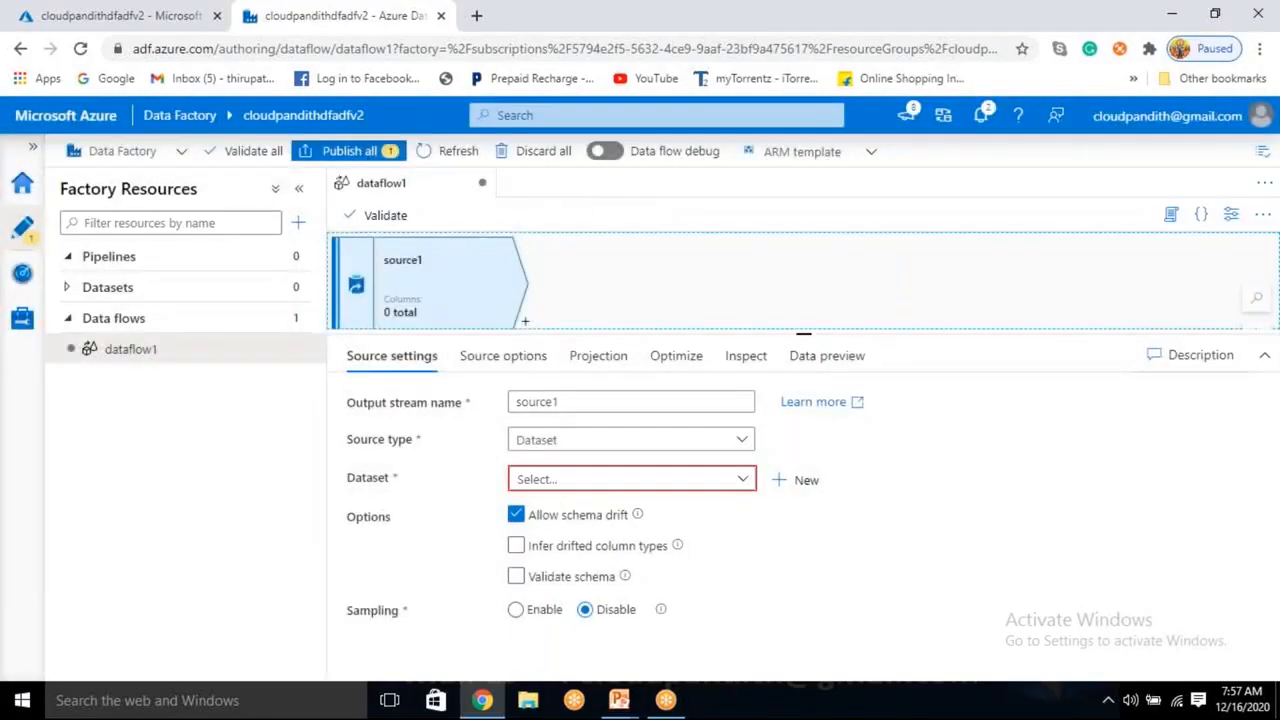
pyautogui.moveTo(804, 336); pyautogui.dragTo(802, 358)
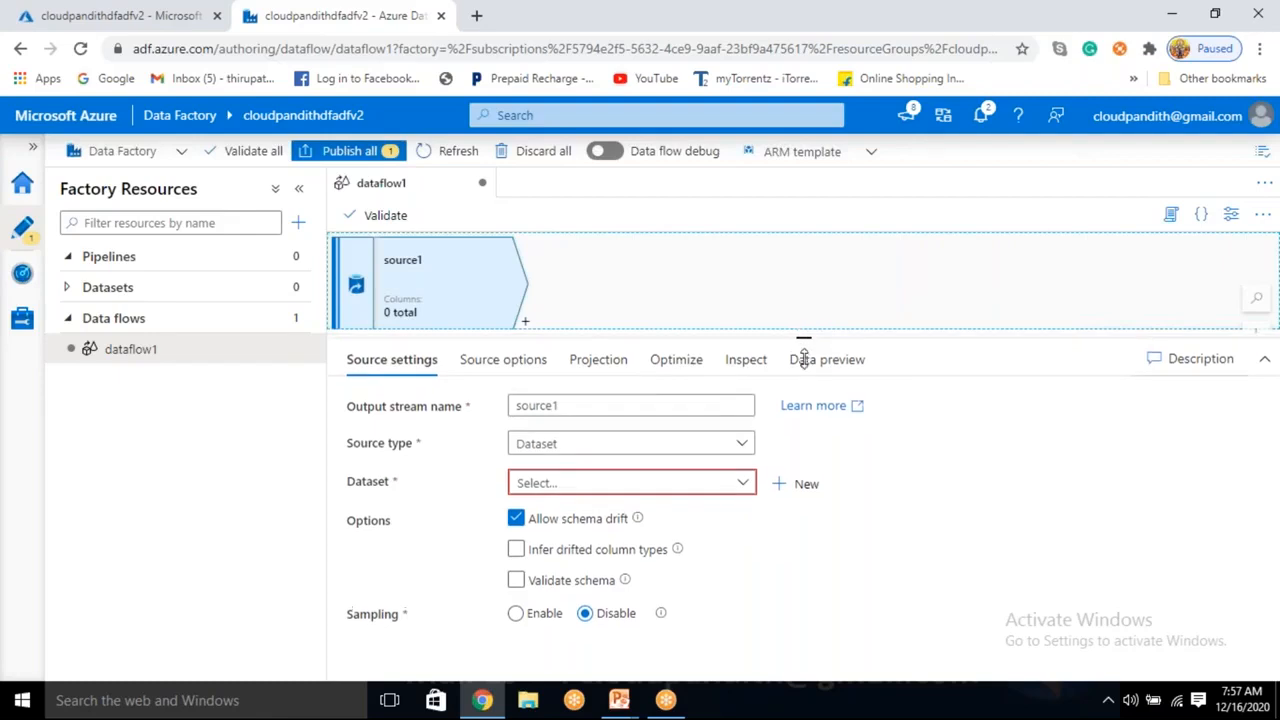
pyautogui.click(806, 505)
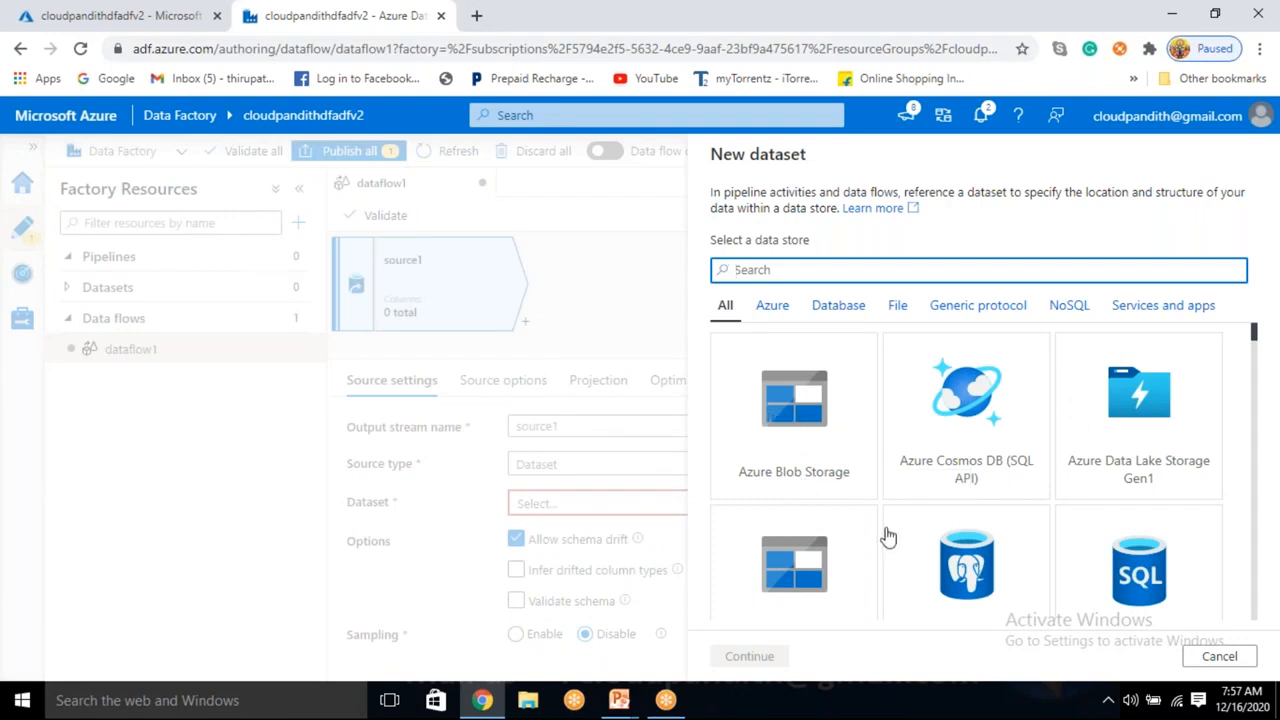
# Browse the data stores, try Amazon S3, and cancel the New dataset panel without creating anything.
pyautogui.scroll(-1, 886, 534)
pyautogui.scroll(-2, 1152, 514)
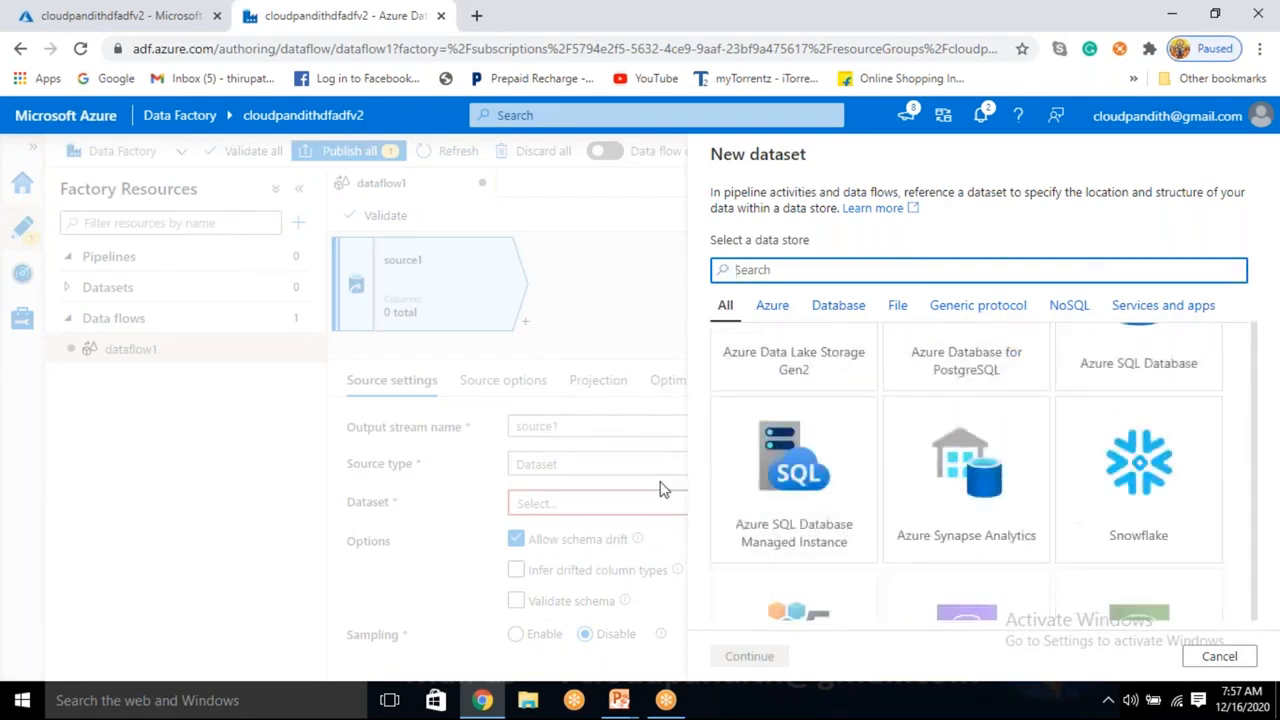
pyautogui.scroll(-1, 1086, 500)
pyautogui.scroll(-2, 780, 551)
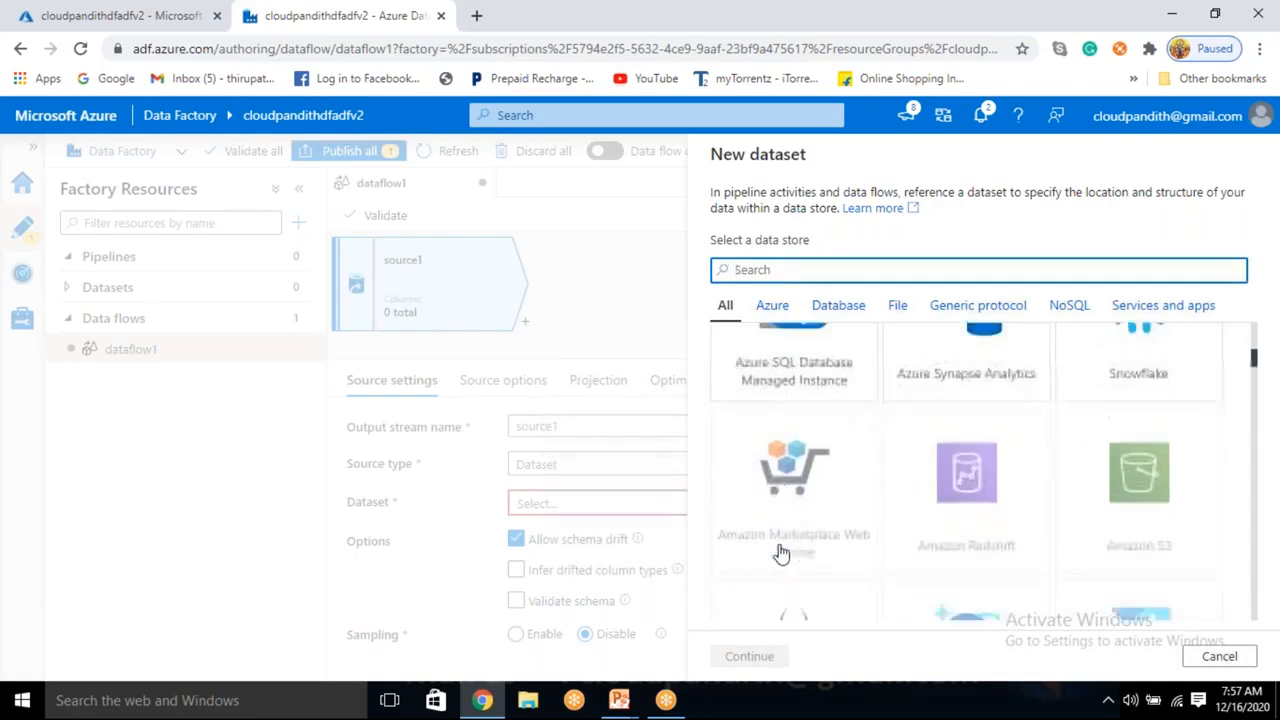
pyautogui.click(1072, 400)
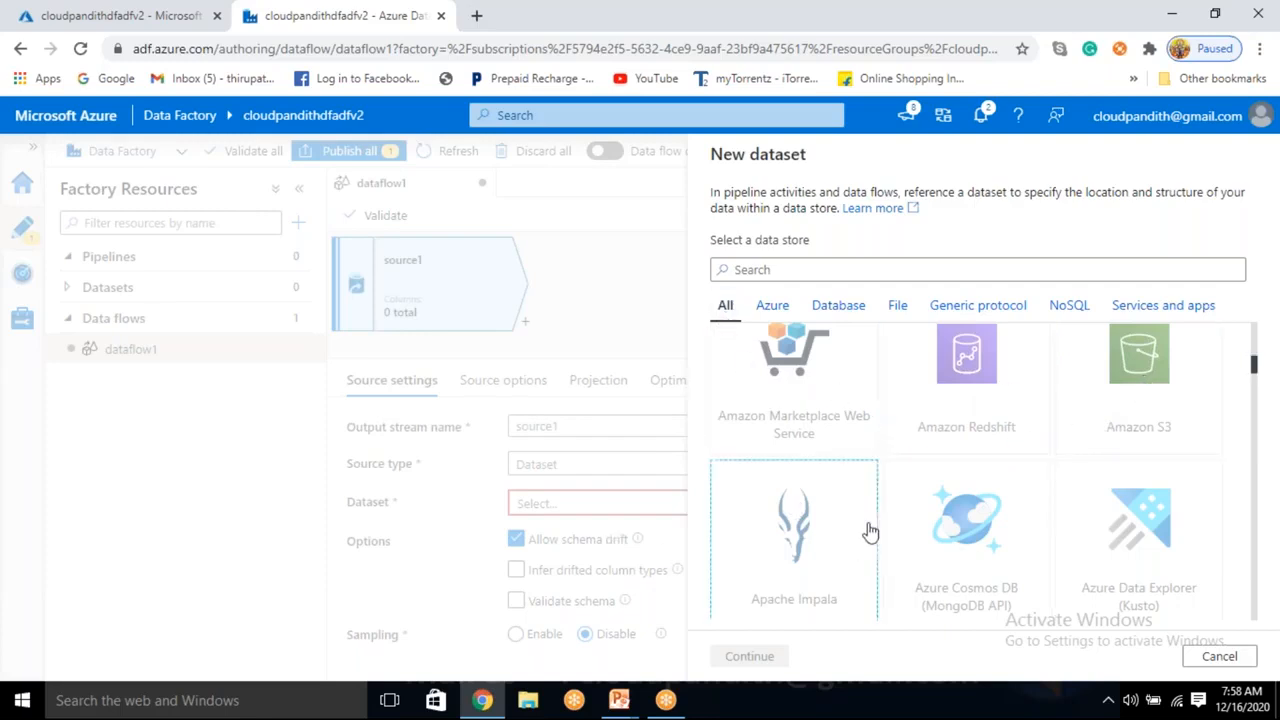
pyautogui.scroll(2, 1074, 512)
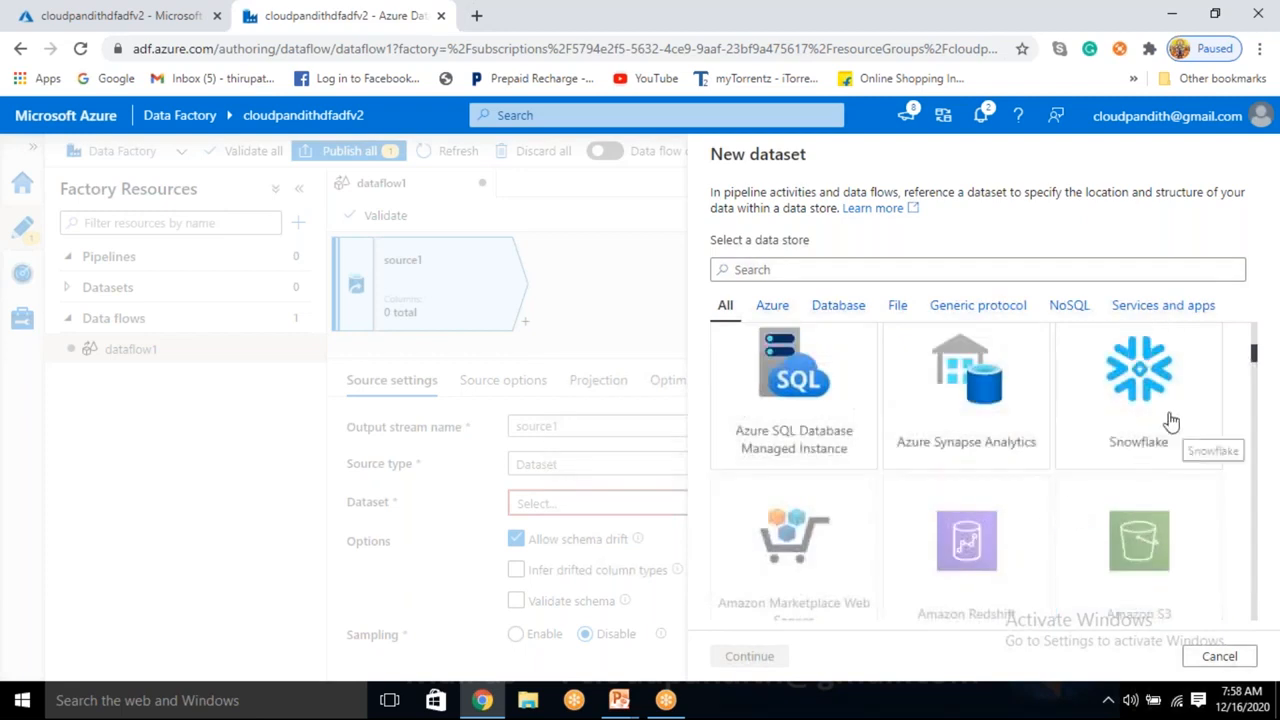
pyautogui.scroll(-1, 945, 486)
pyautogui.scroll(2, 945, 486)
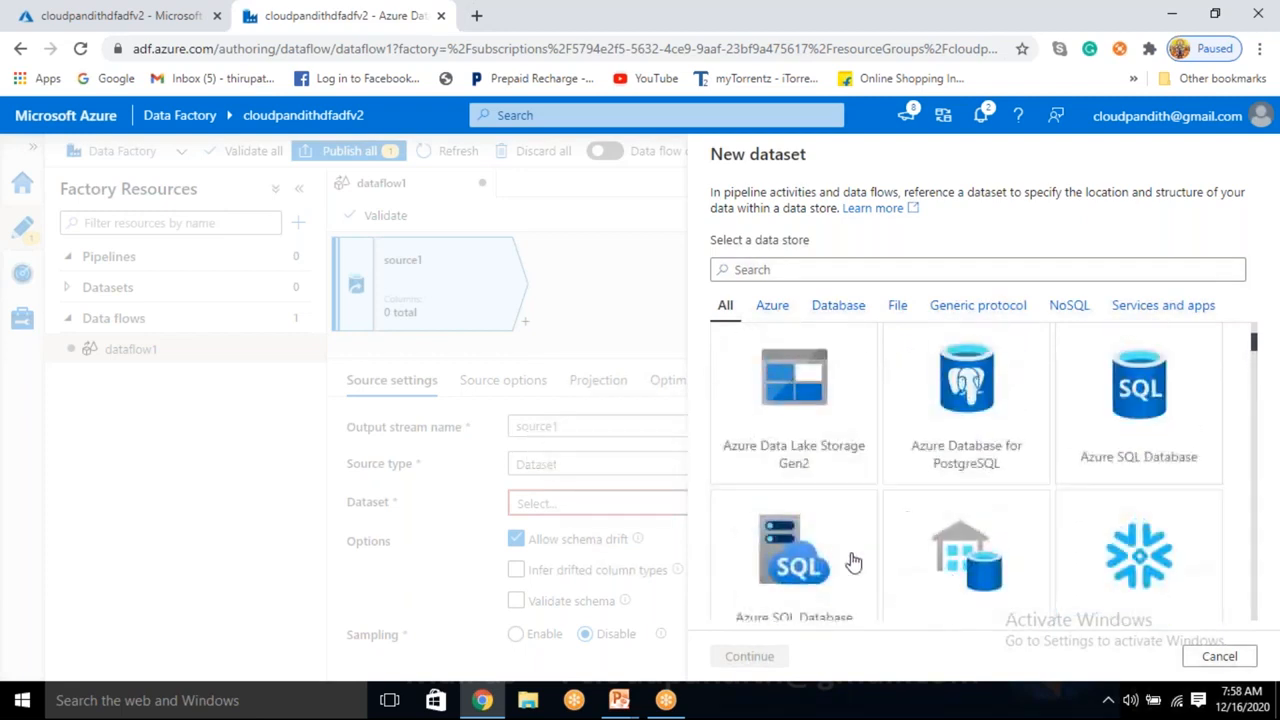
pyautogui.scroll(-1, 785, 594)
pyautogui.scroll(2, 1080, 491)
pyautogui.scroll(2, 1020, 534)
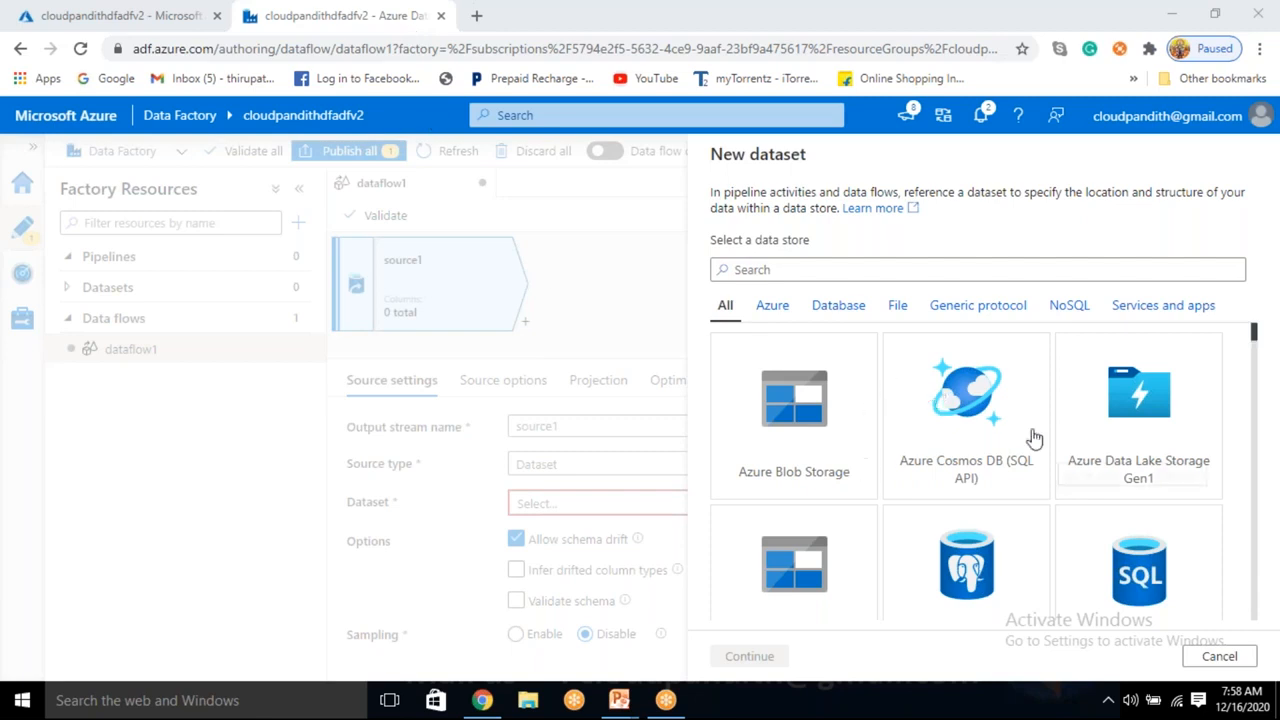
pyautogui.click(1238, 657)
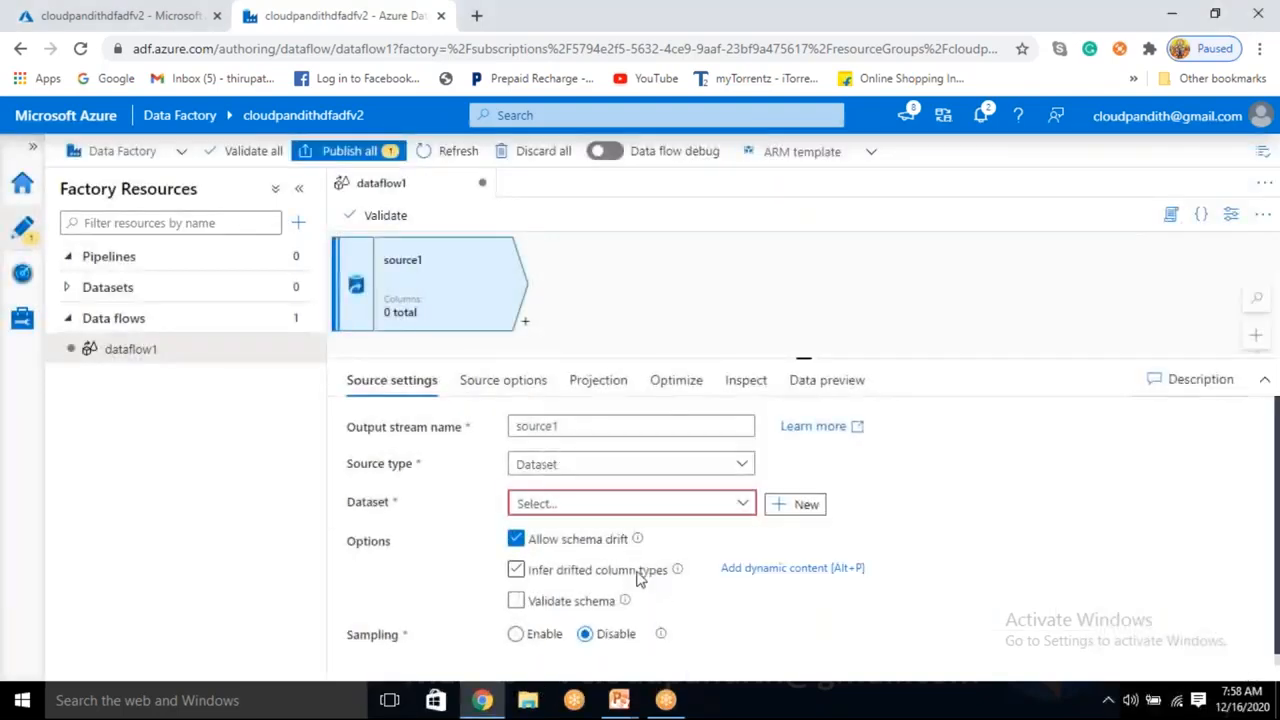
pyautogui.click(809, 504)
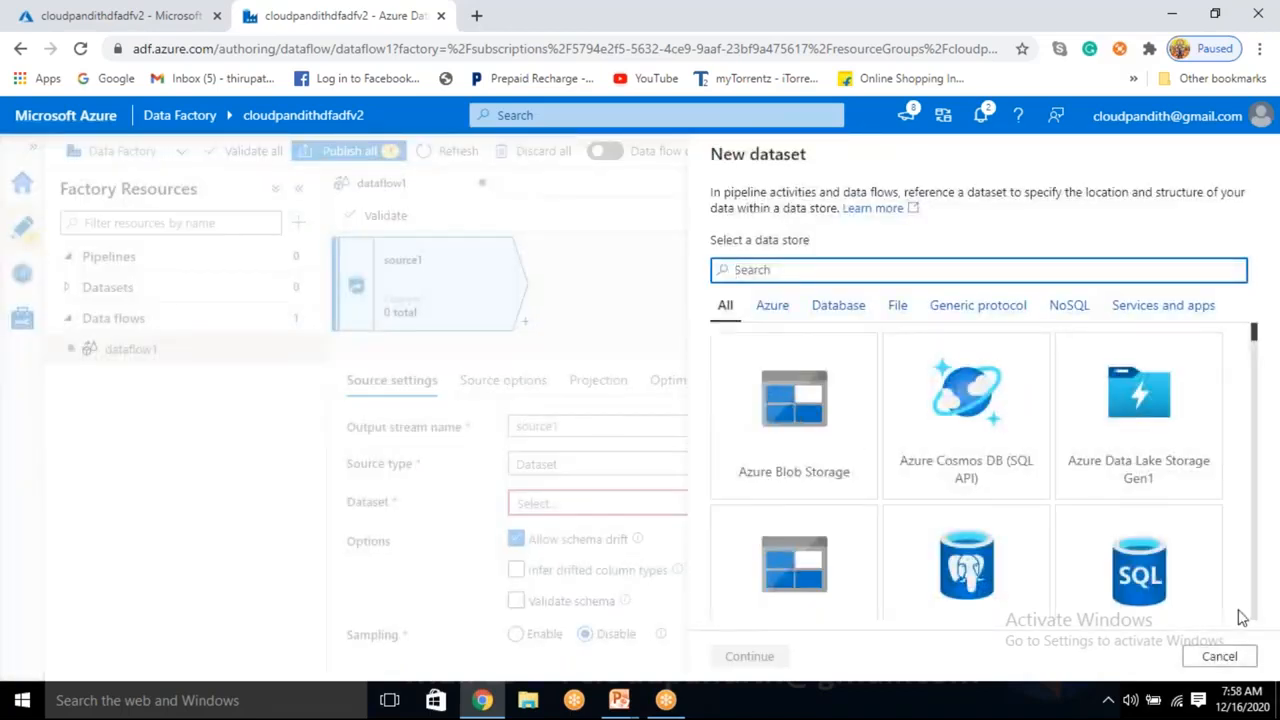
pyautogui.click(1236, 657)
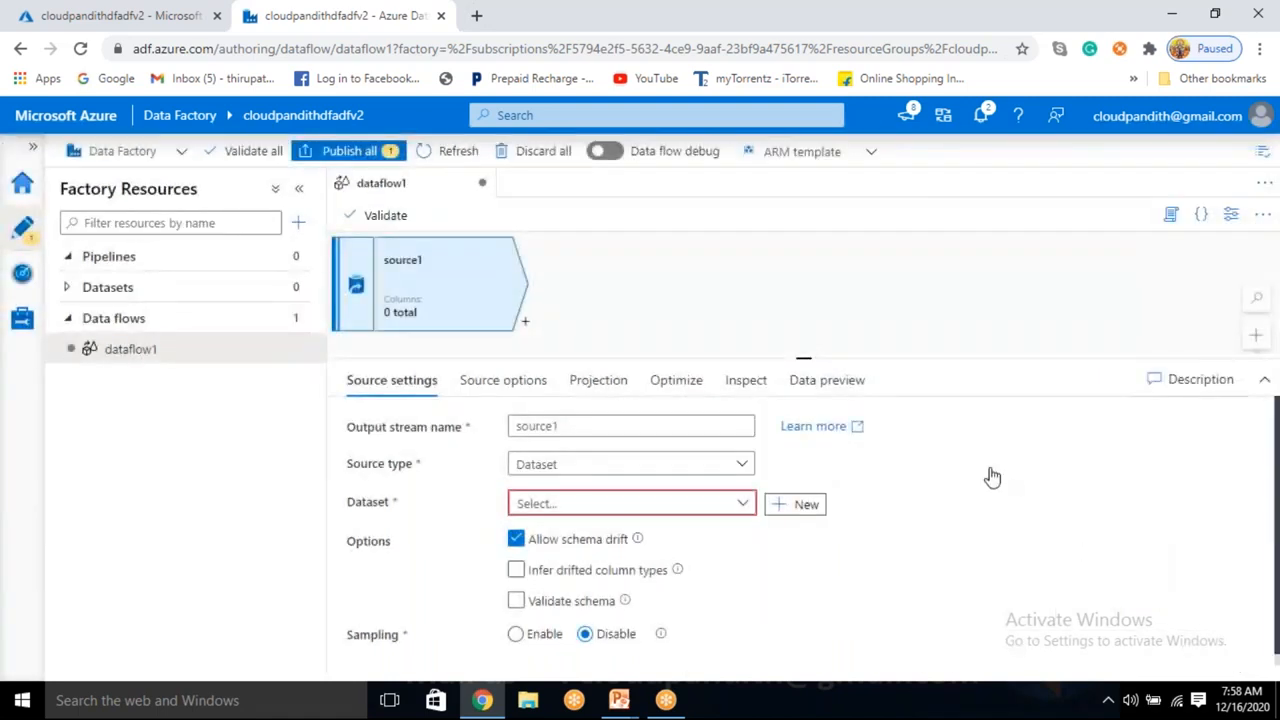
# View source1's Optimize, Inspect and Data preview tabs.
pyautogui.click(679, 388)
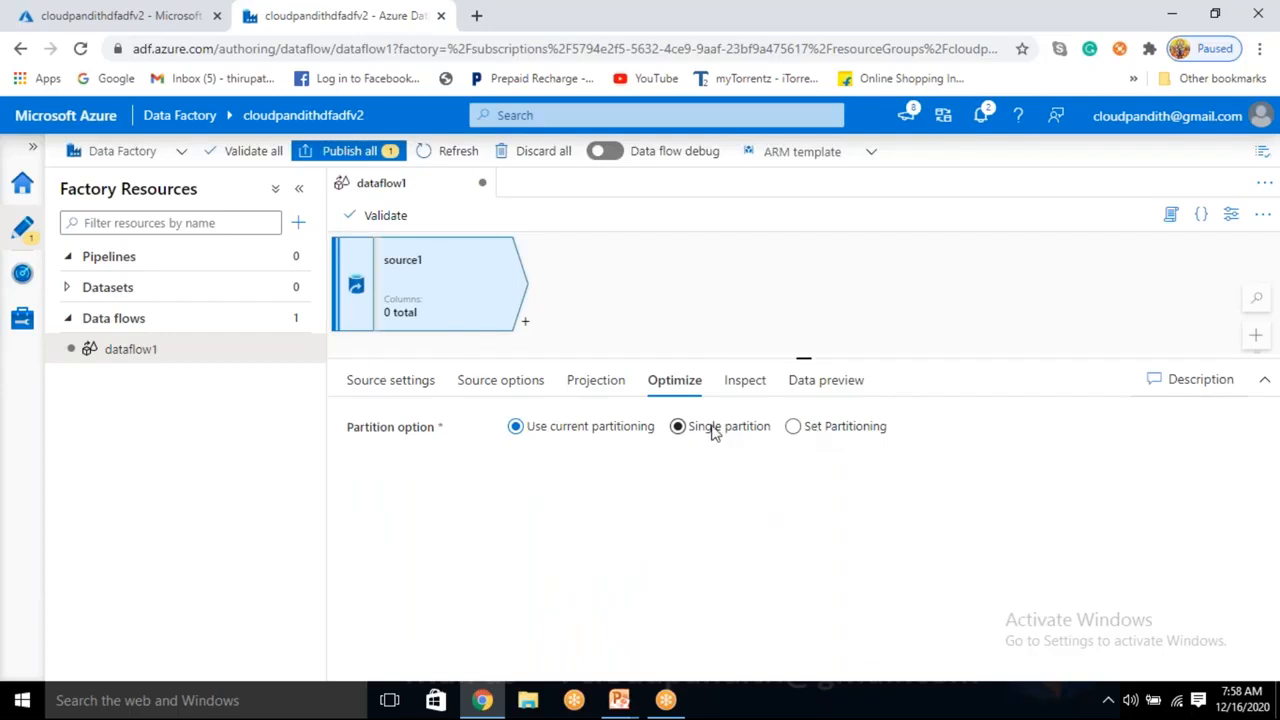
pyautogui.click(742, 388)
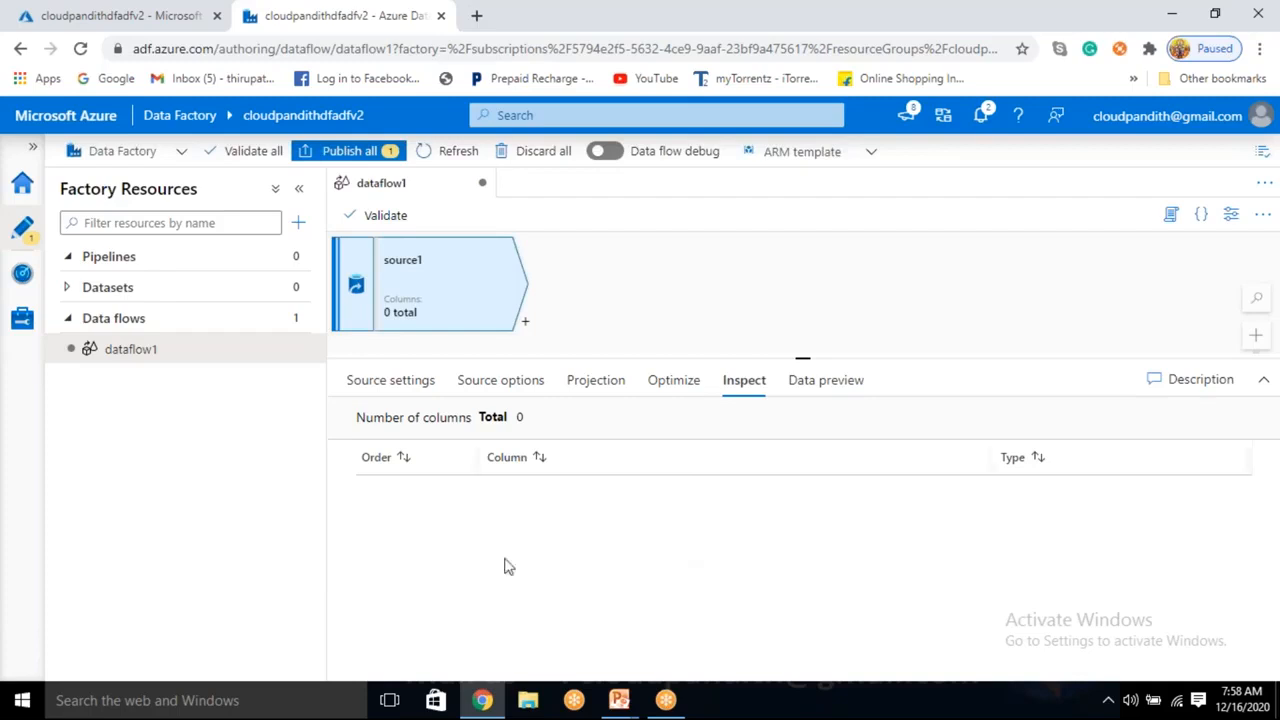
pyautogui.click(829, 392)
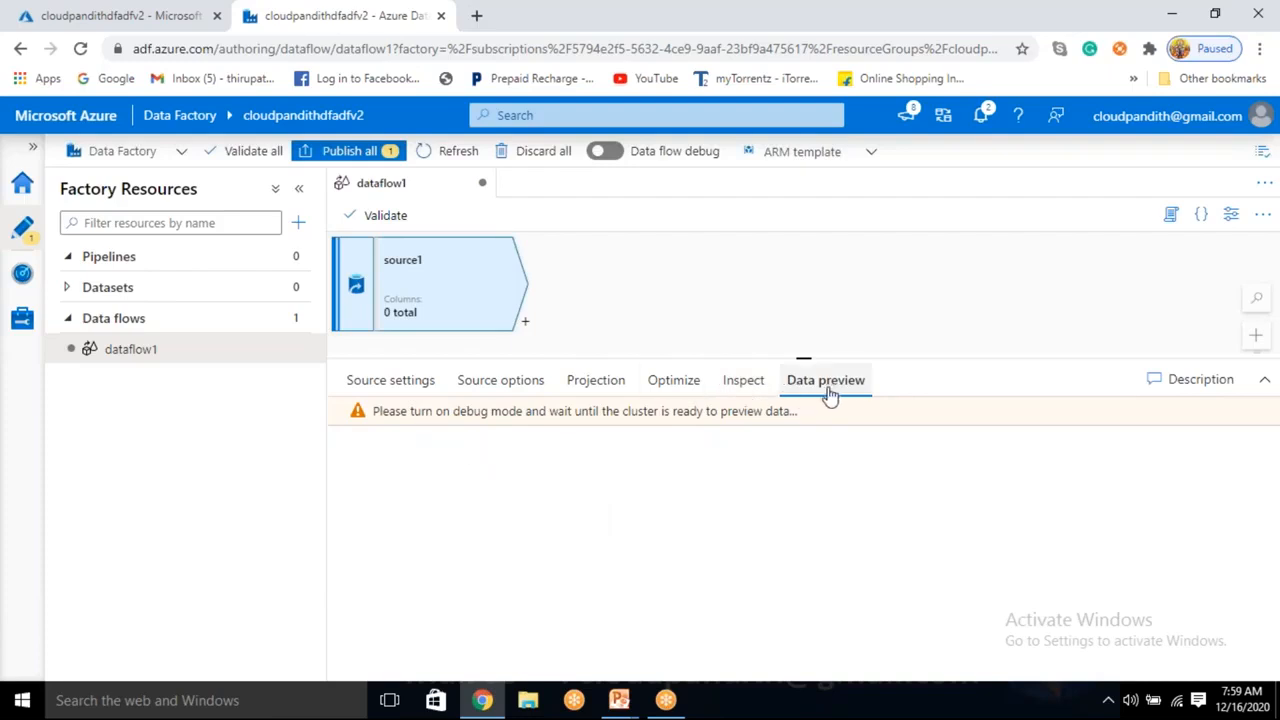
# Highlight parts of the data preview's debug-mode warning text.
pyautogui.moveTo(386, 414); pyautogui.dragTo(829, 418)
pyautogui.click(785, 478)
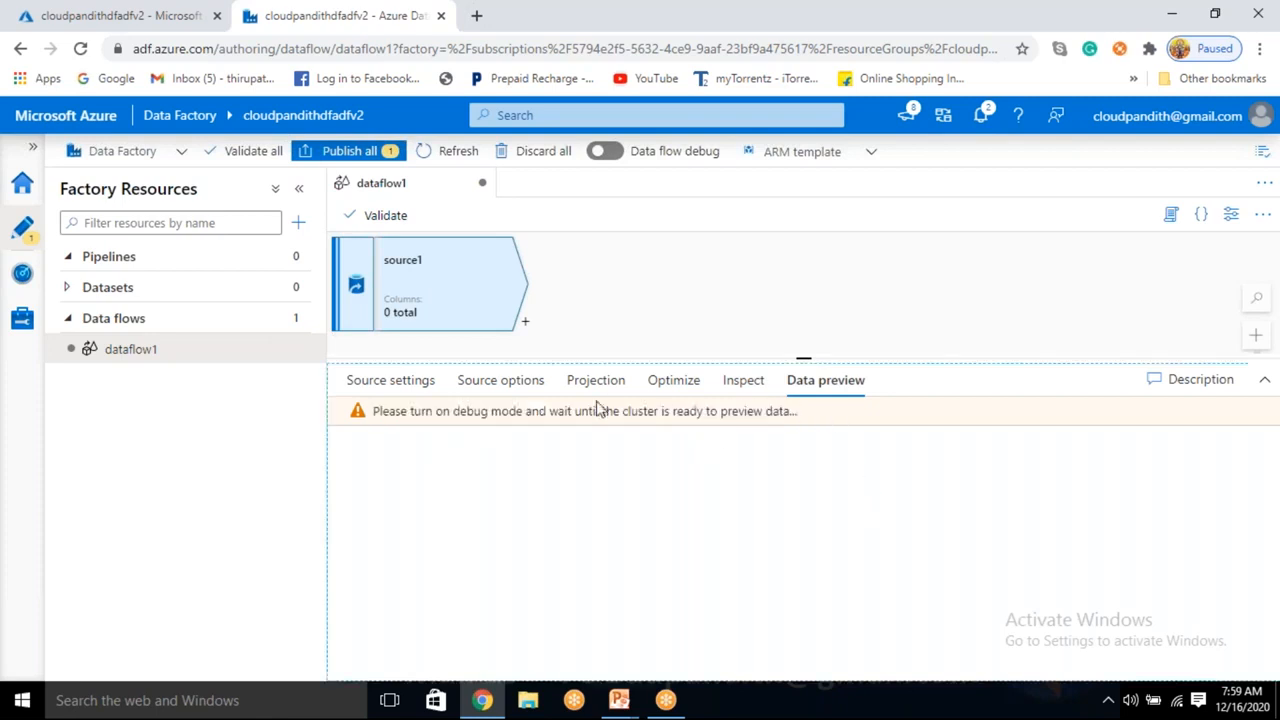
pyautogui.moveTo(433, 414); pyautogui.dragTo(558, 426)
pyautogui.click(544, 448)
pyautogui.moveTo(560, 411); pyautogui.dragTo(537, 471)
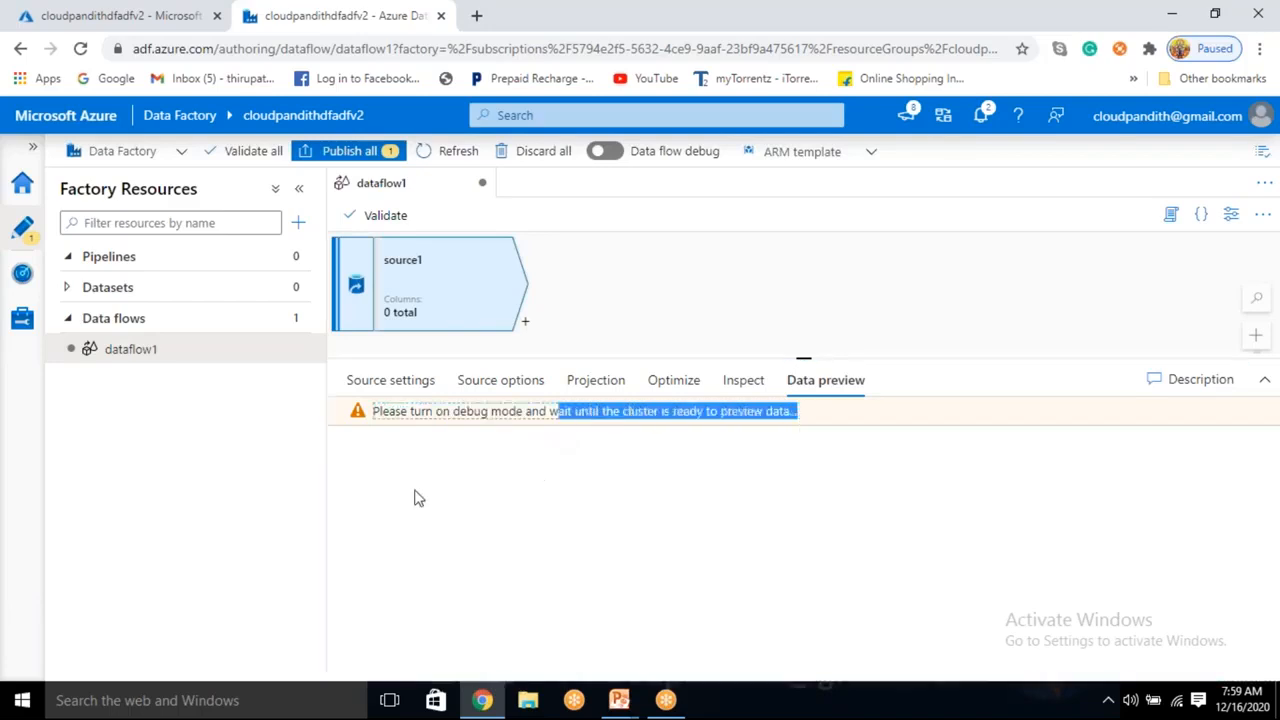
pyautogui.click(657, 434)
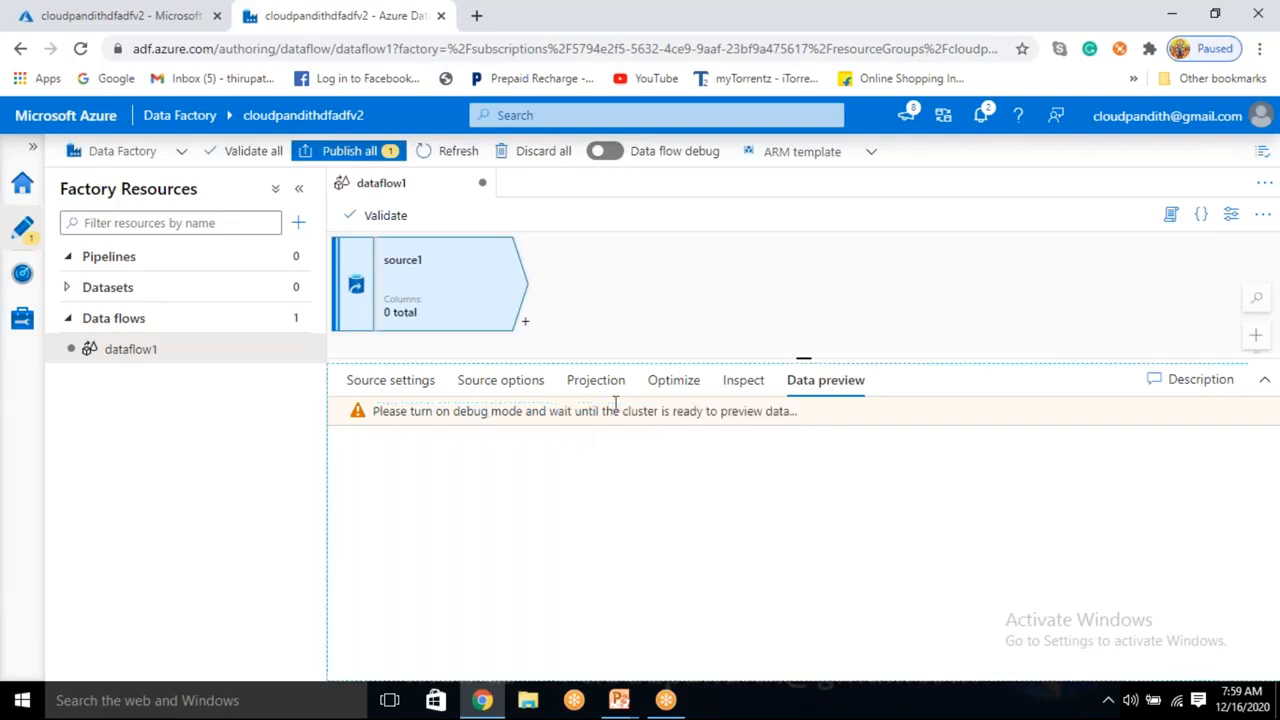
pyautogui.moveTo(601, 410); pyautogui.dragTo(719, 411)
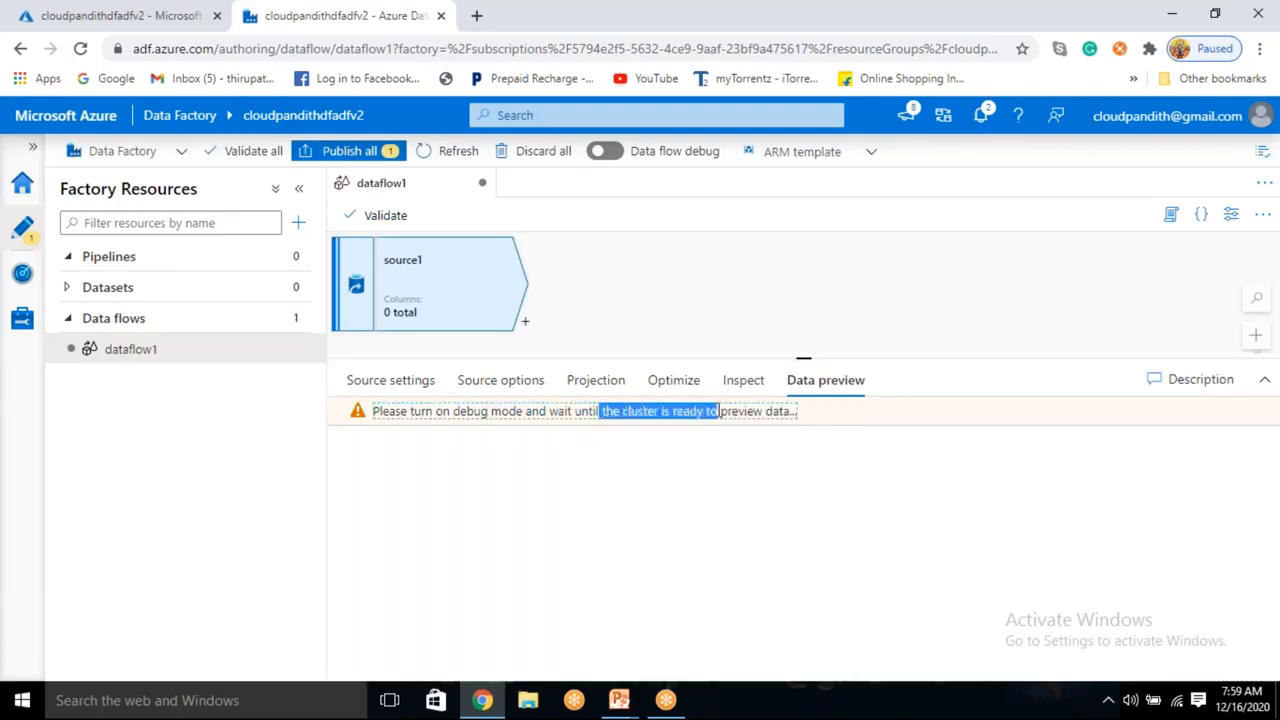
pyautogui.click(675, 468)
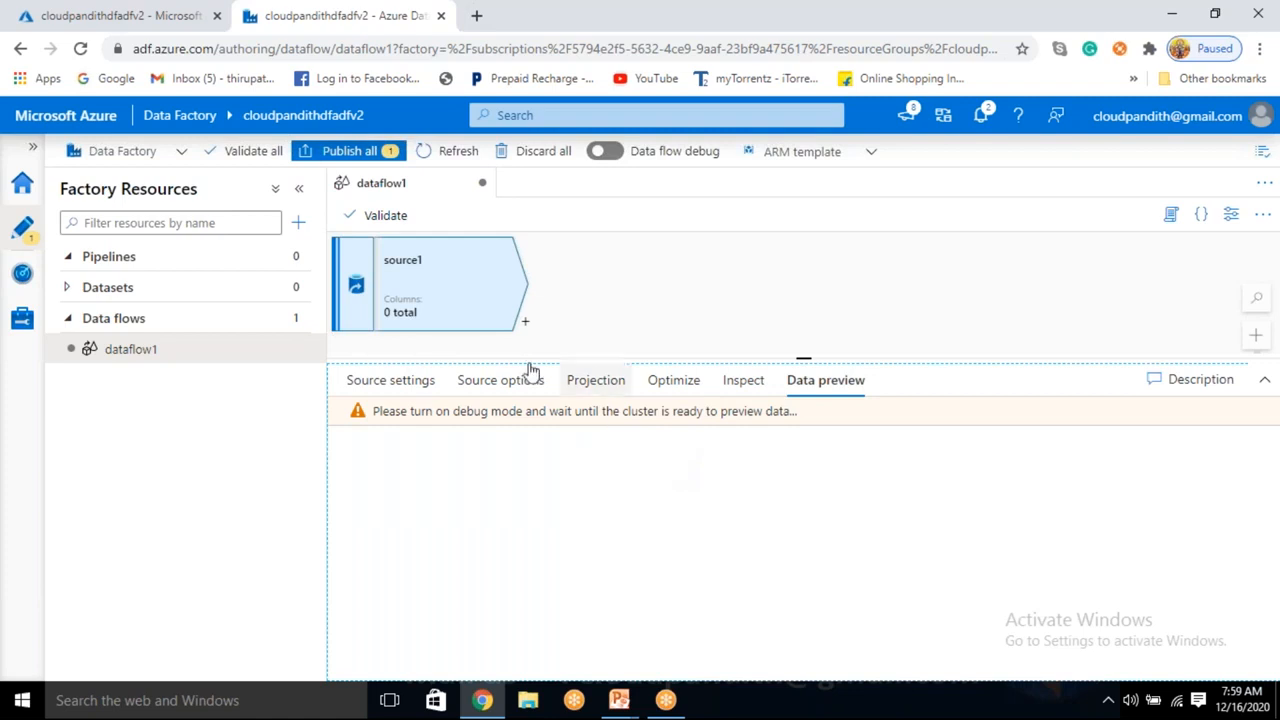
# Try turning on data flow debug with AutoResolveIntegrationRuntime, then cancel.
pyautogui.click(617, 155)
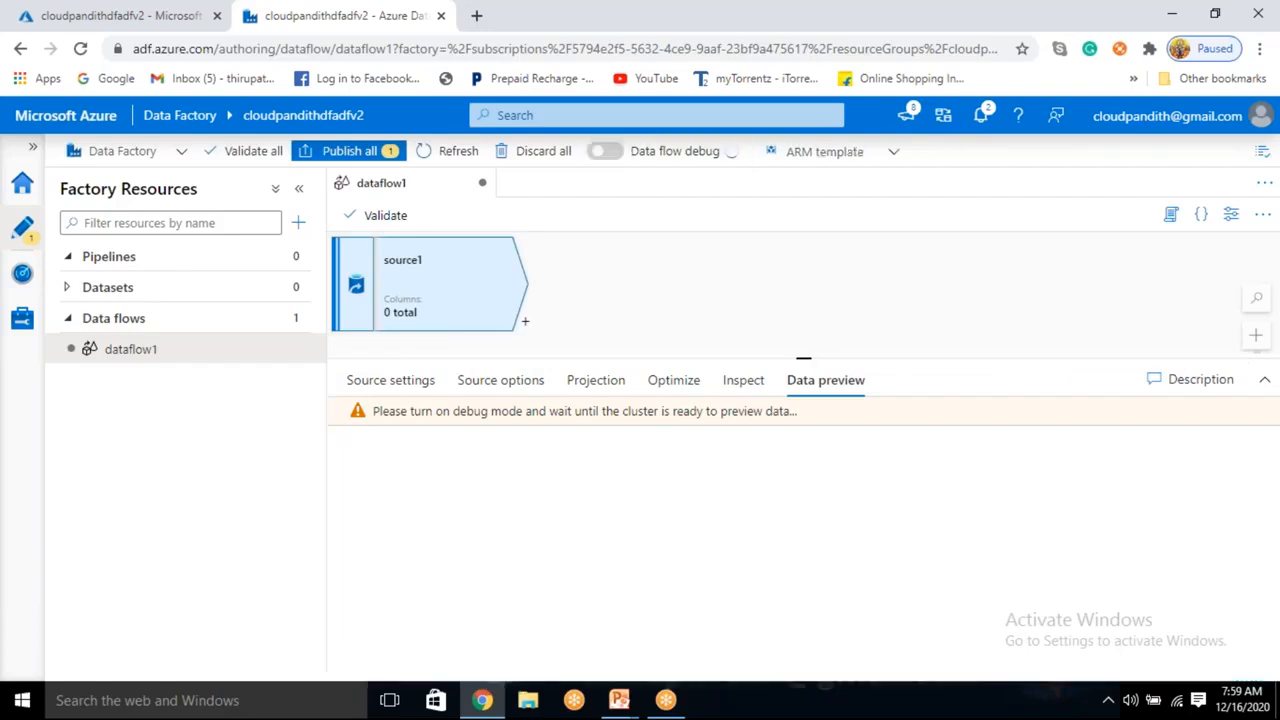
pyautogui.click(600, 355)
pyautogui.click(574, 381)
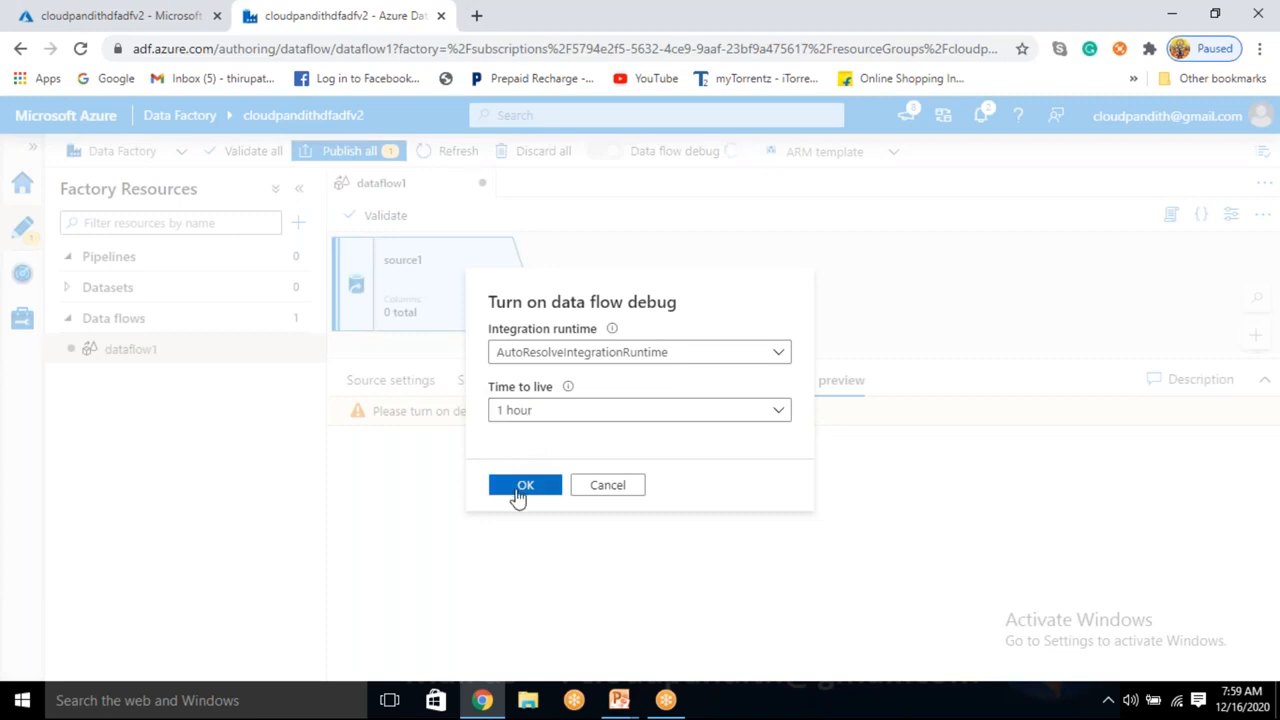
pyautogui.click(608, 486)
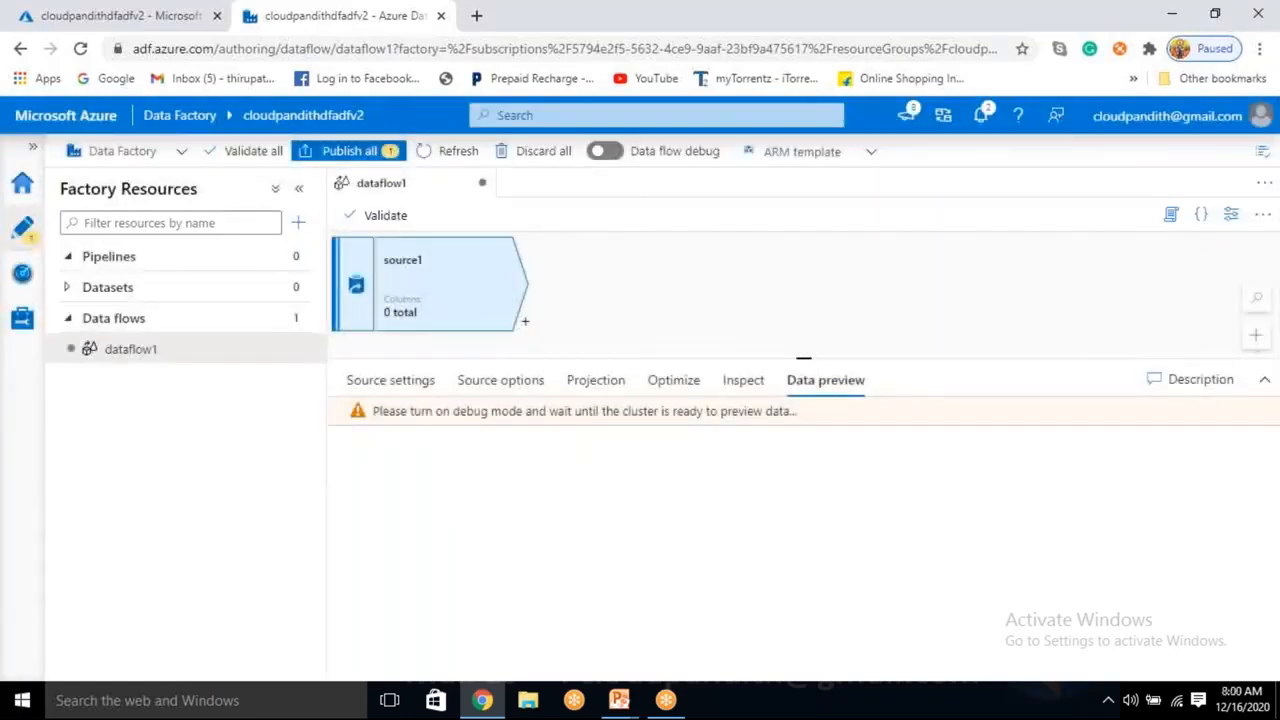
# Check debug's 1-hour time to live, cancel again, and open Manage > Integration runtimes.
pyautogui.click(617, 152)
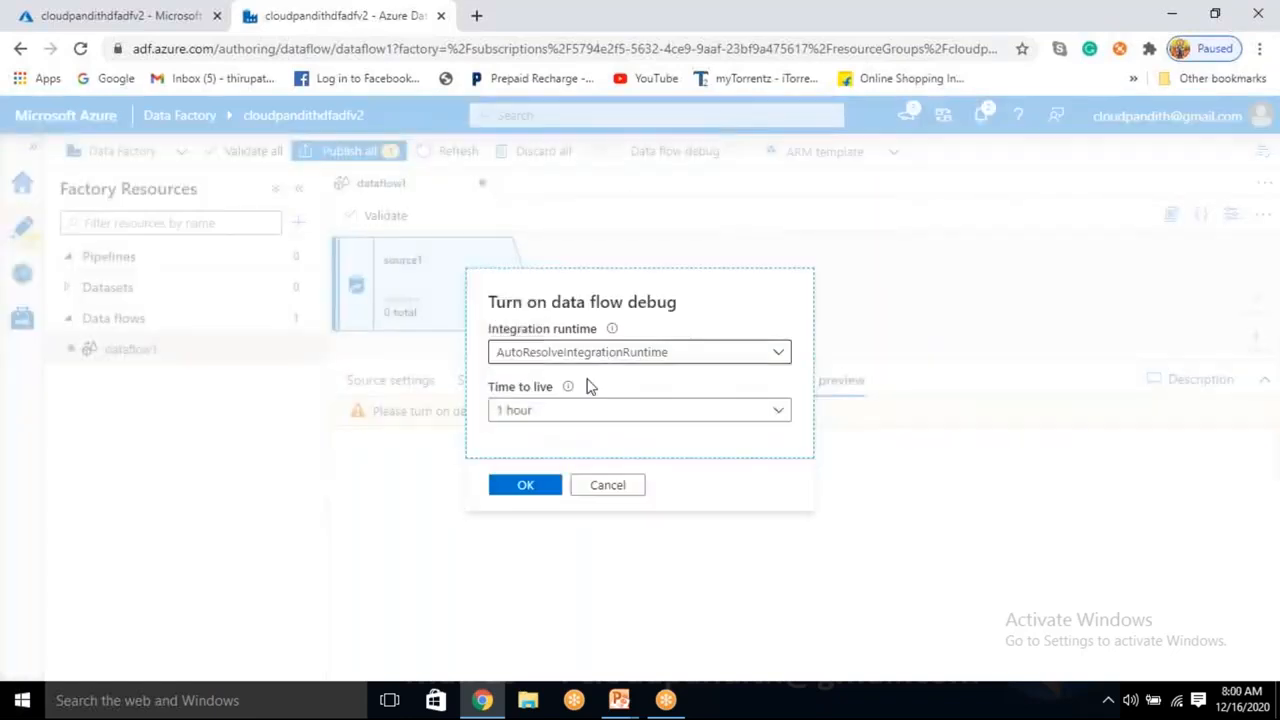
pyautogui.click(561, 413)
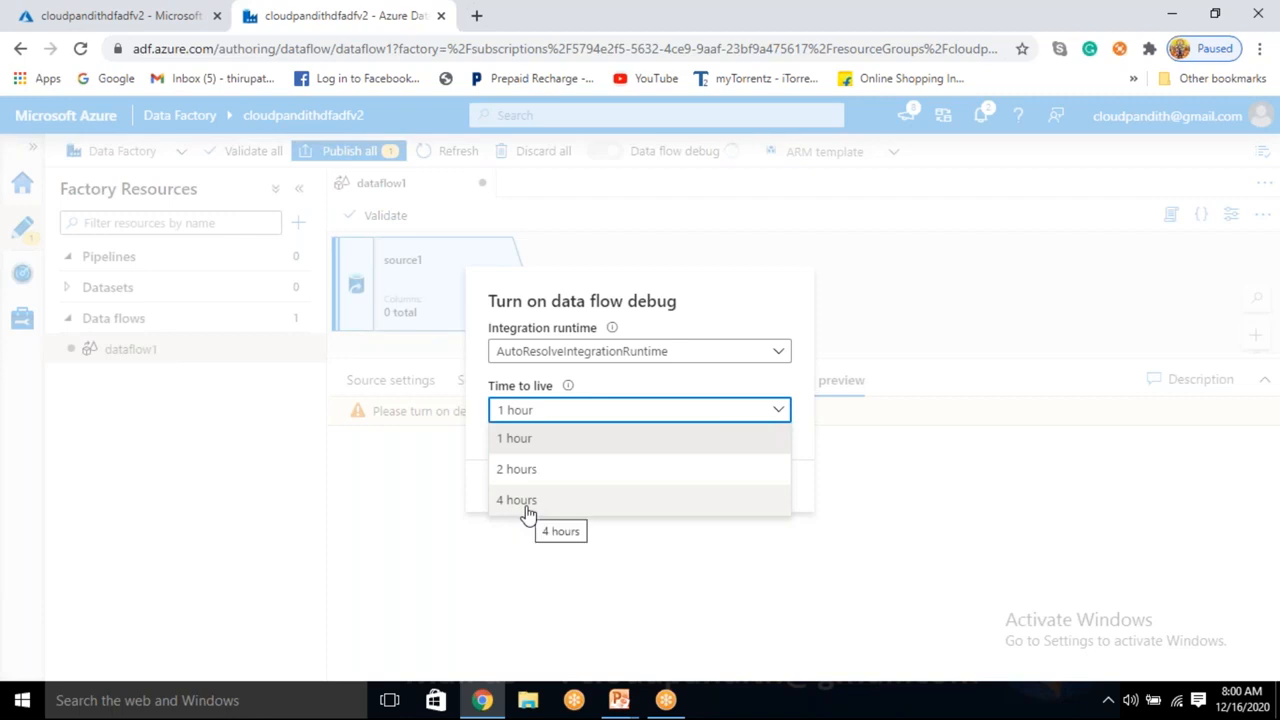
pyautogui.click(690, 389)
pyautogui.click(615, 421)
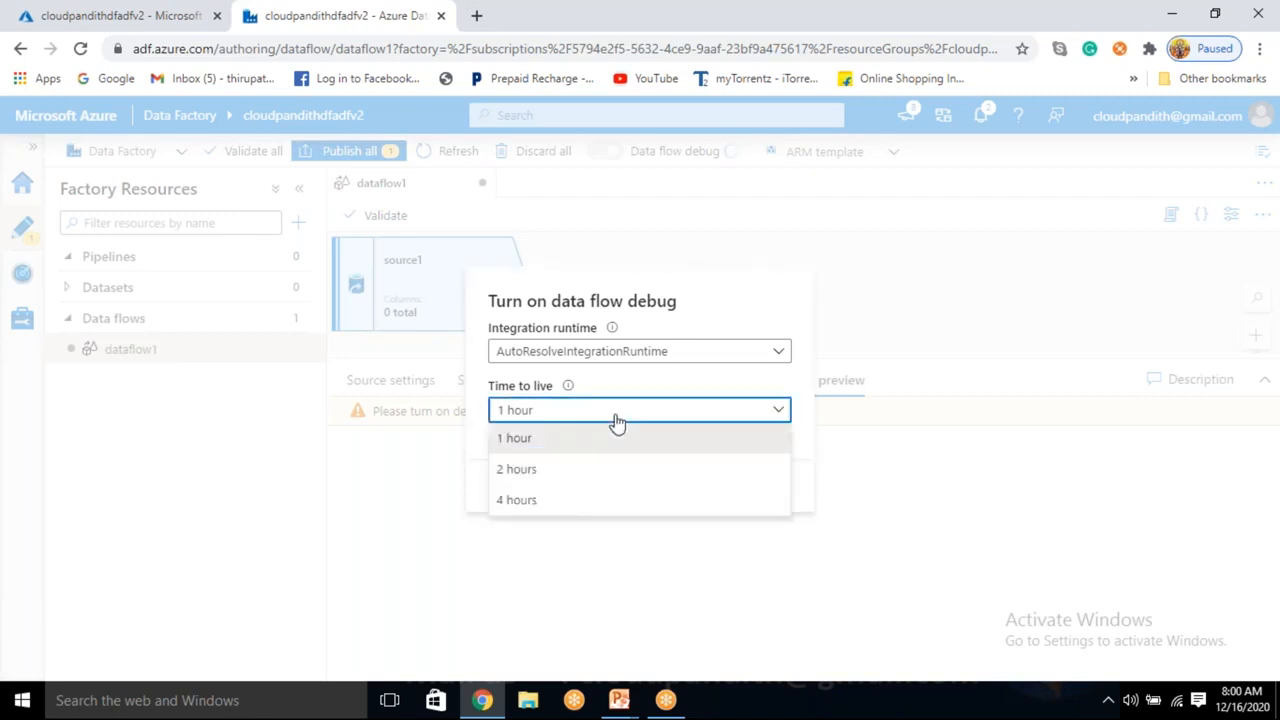
pyautogui.click(640, 398)
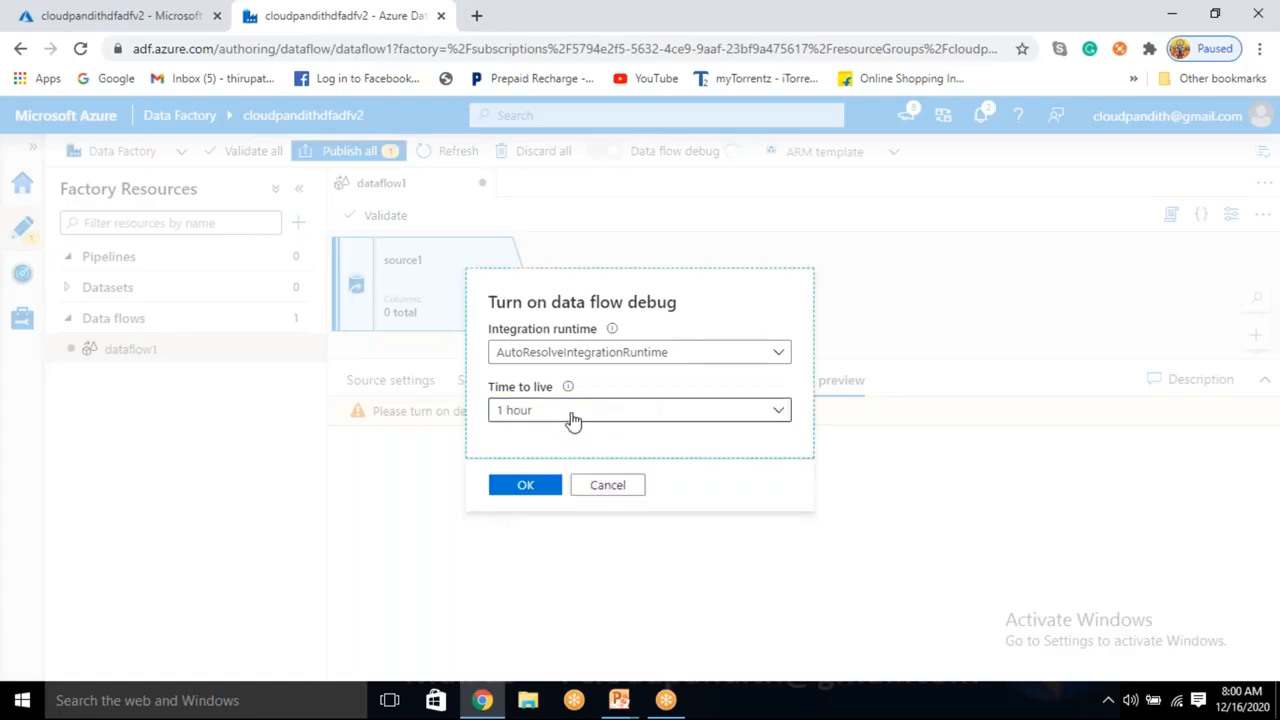
pyautogui.click(615, 494)
pyautogui.click(24, 320)
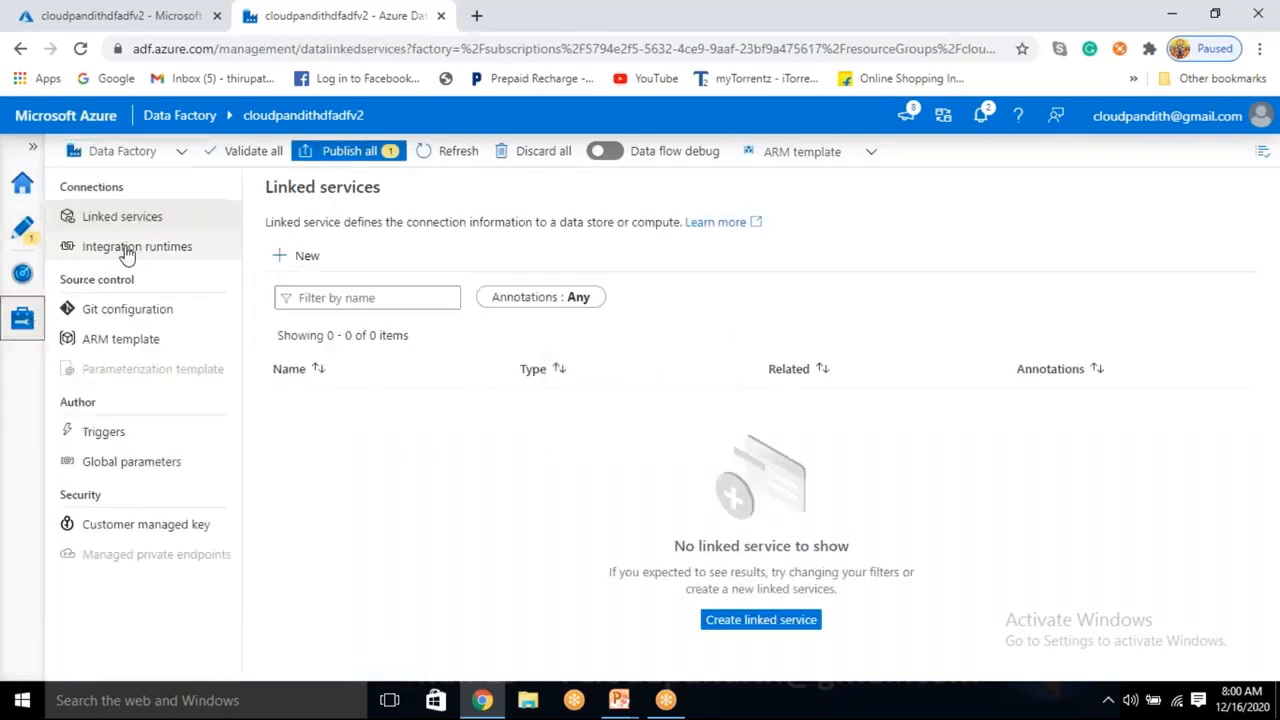
pyautogui.click(123, 247)
# Abandon a new runtime setup and expand AutoResolveIntegrationRuntime's data flow run time settings.
pyautogui.click(287, 256)
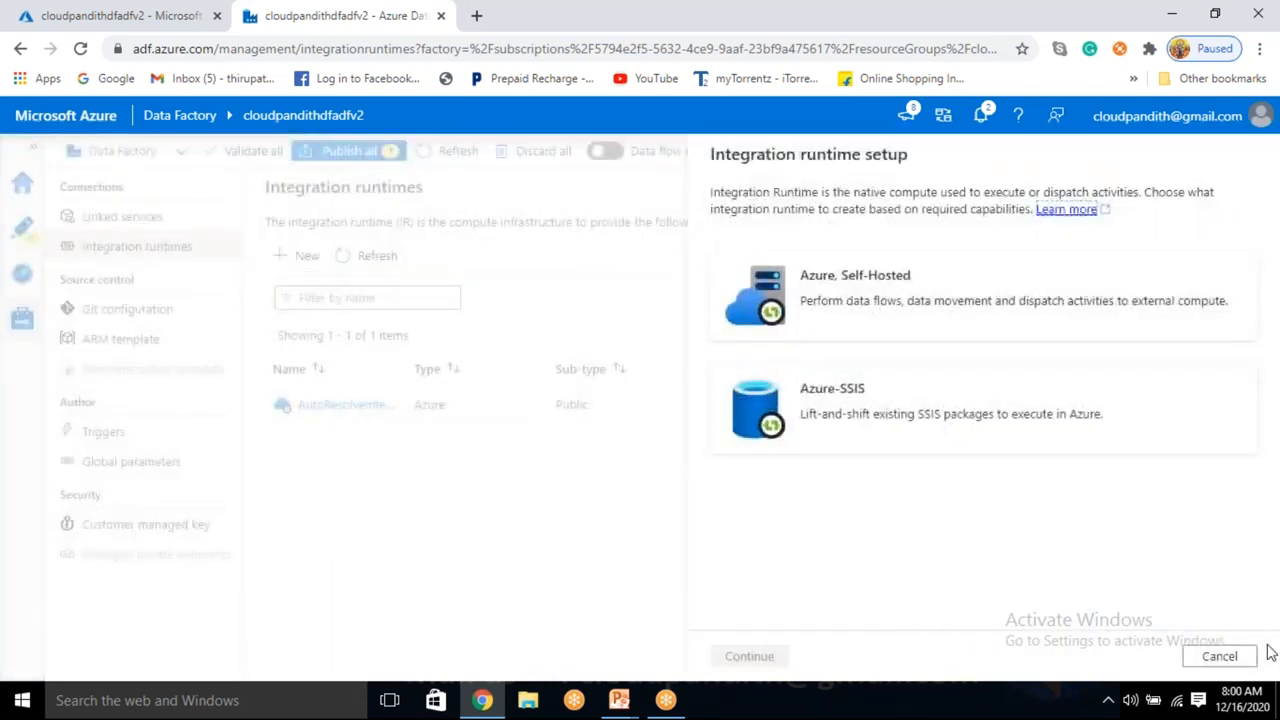
pyautogui.click(1232, 656)
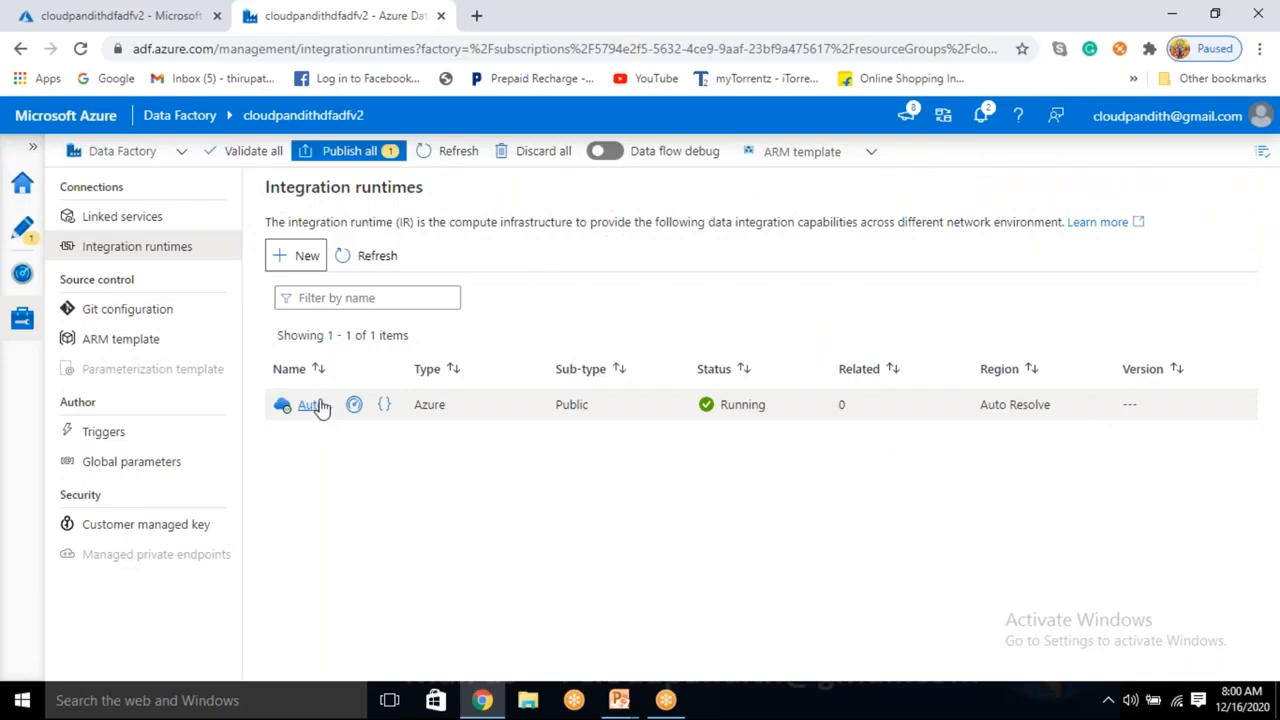
pyautogui.click(312, 405)
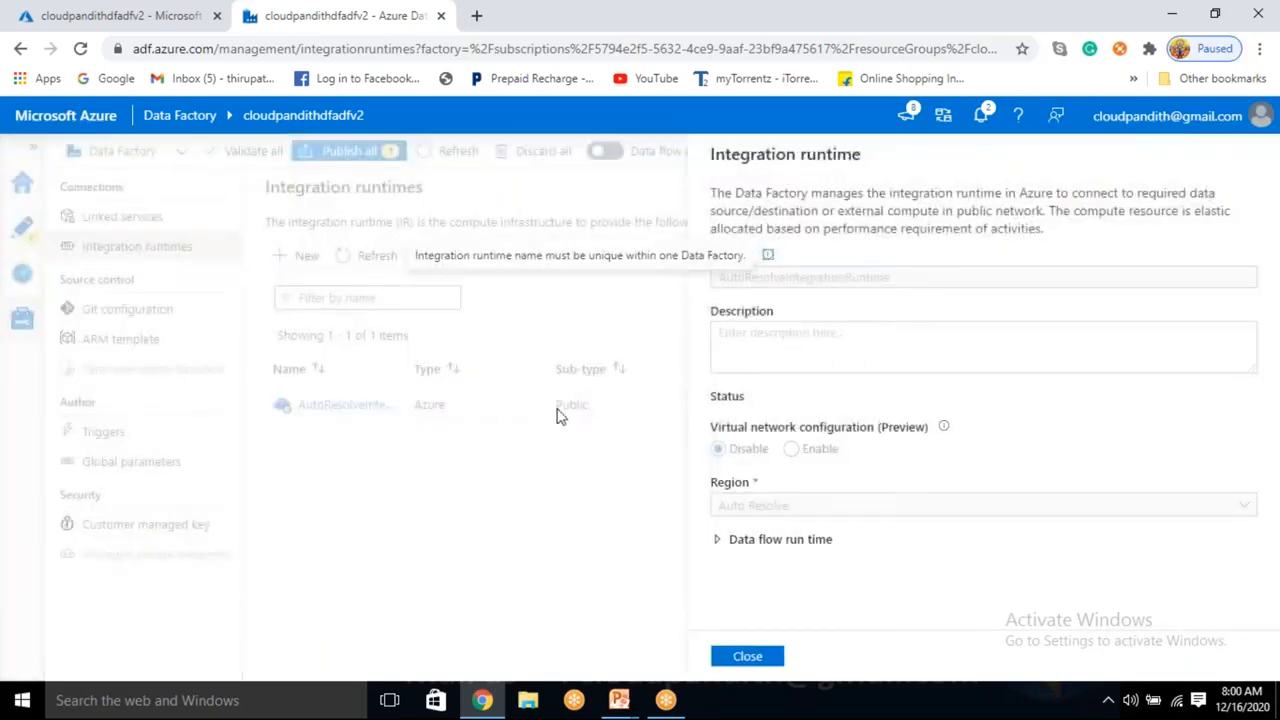
pyautogui.click(718, 540)
pyautogui.scroll(-2, 718, 548)
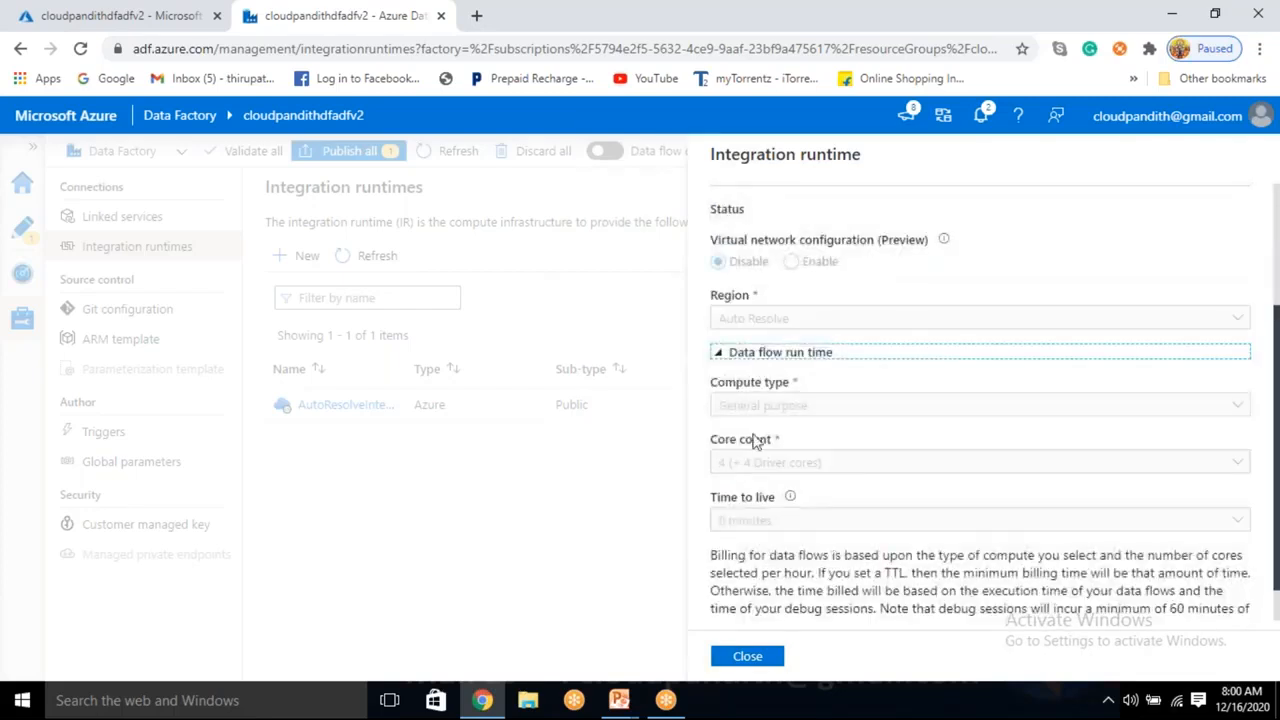
# Point out the General purpose compute type, 4 (+ 4 Driver cores) and 0-minute time to live.
pyautogui.moveTo(724, 405); pyautogui.dragTo(829, 410)
pyautogui.click(829, 410)
pyautogui.moveTo(714, 468); pyautogui.dragTo(818, 463)
pyautogui.click(730, 465)
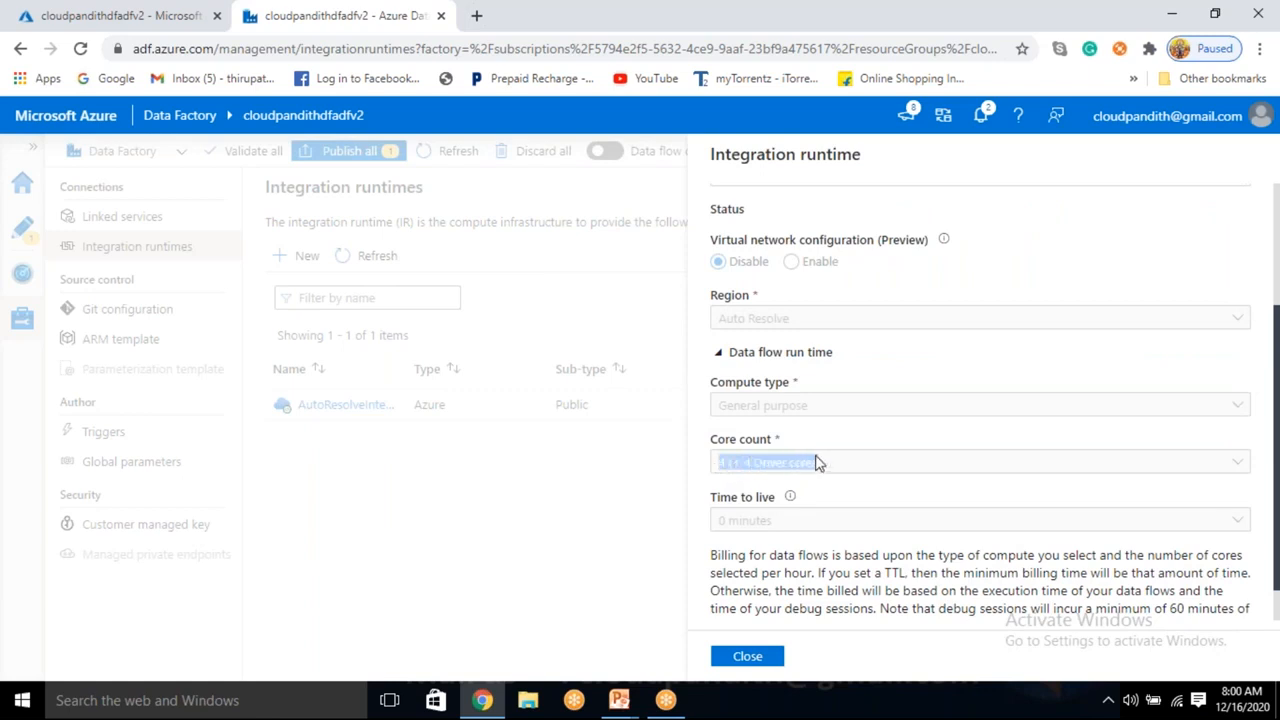
pyautogui.scroll(3, 816, 462)
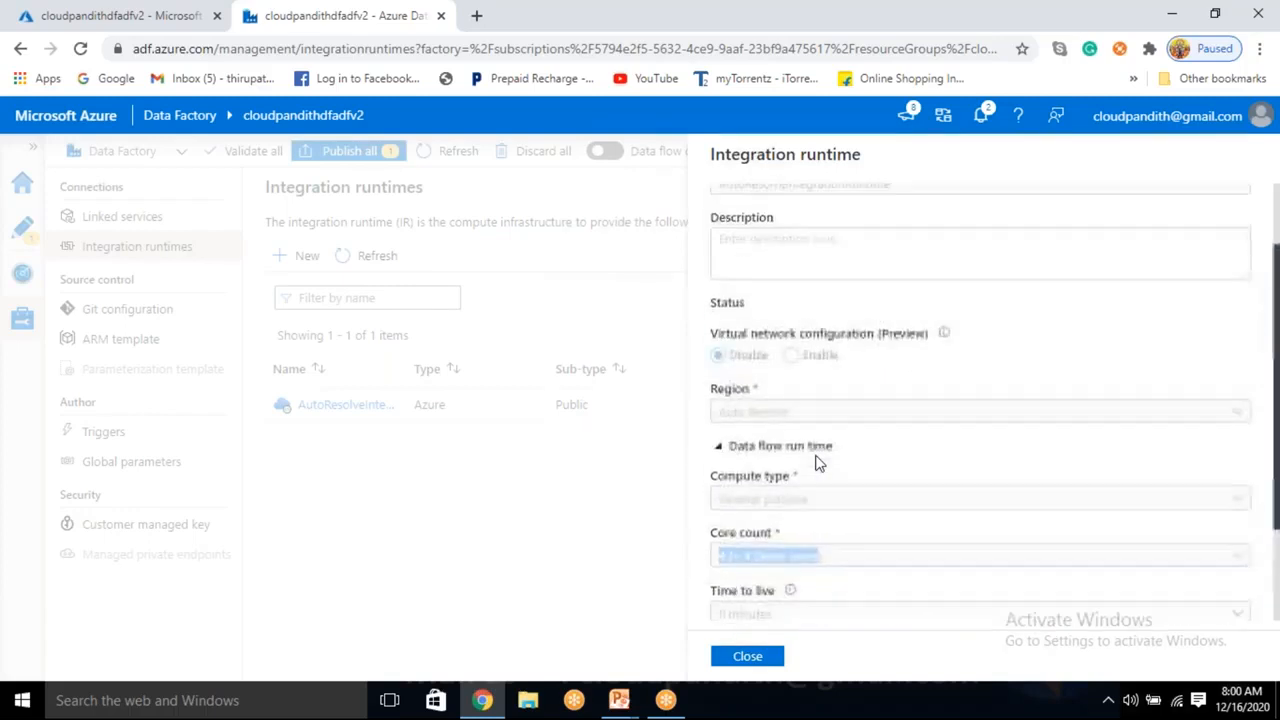
pyautogui.scroll(-3, 816, 462)
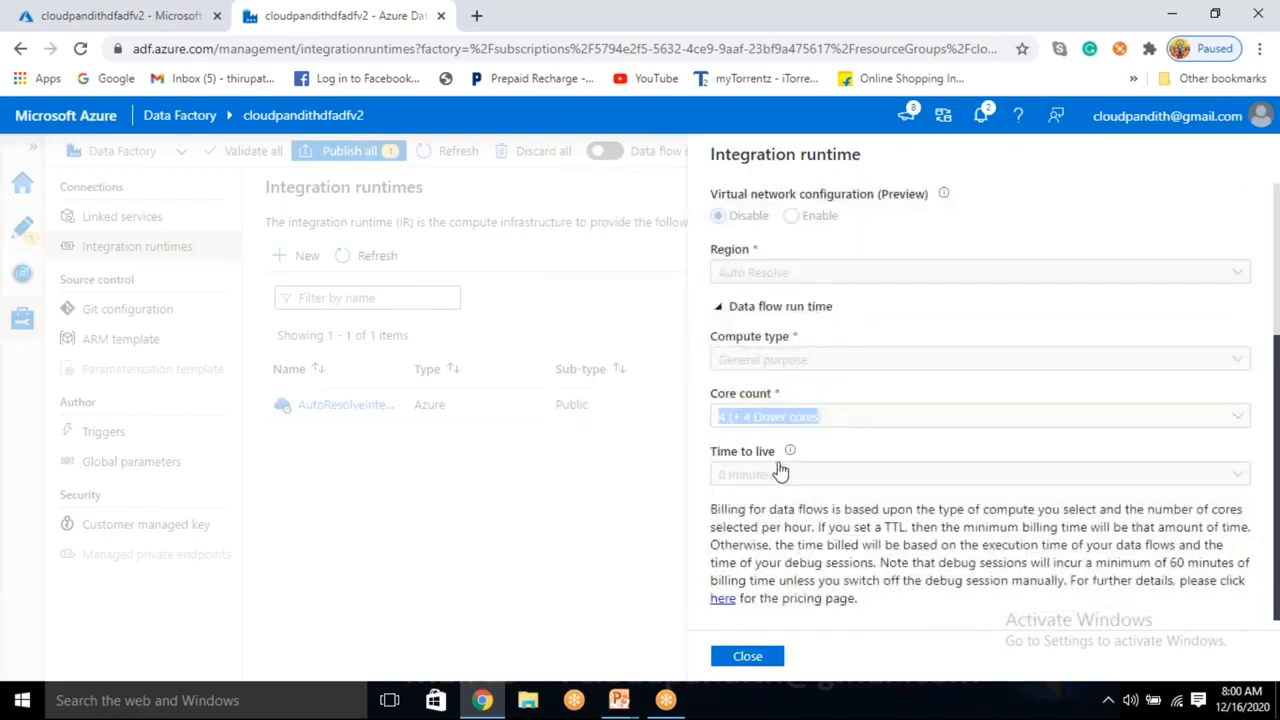
pyautogui.moveTo(787, 478); pyautogui.dragTo(715, 477)
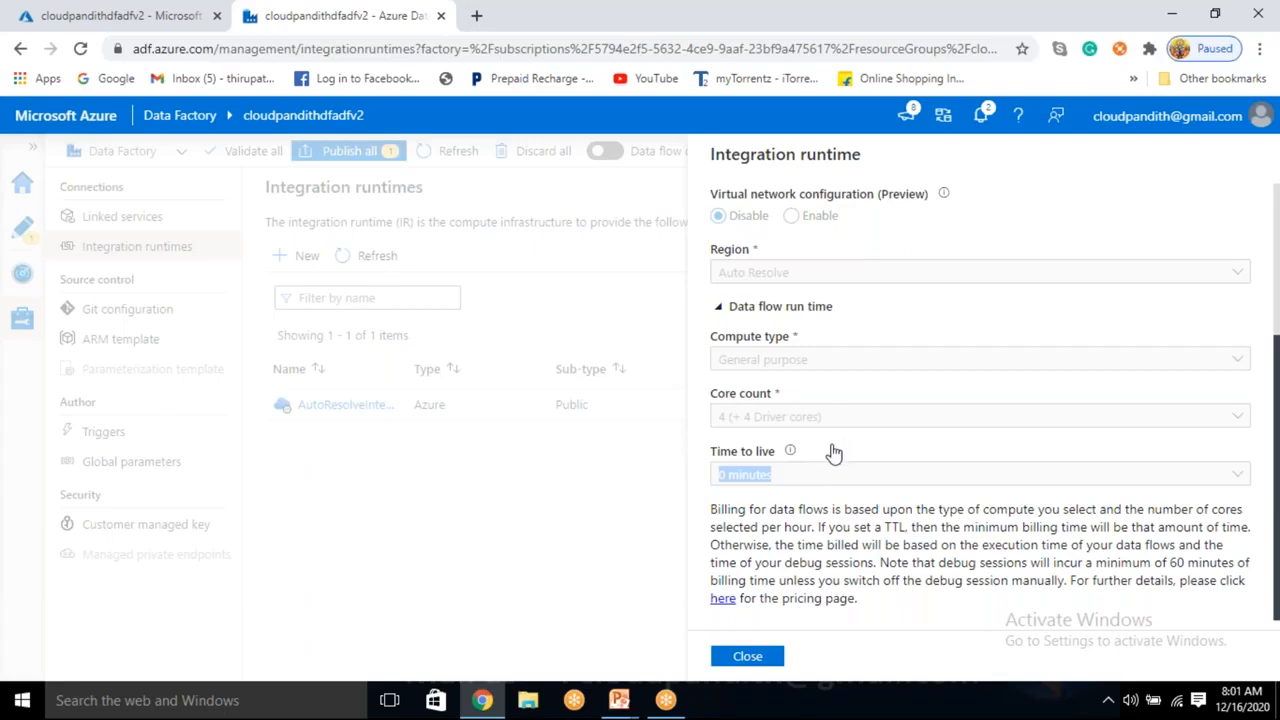
pyautogui.click(758, 482)
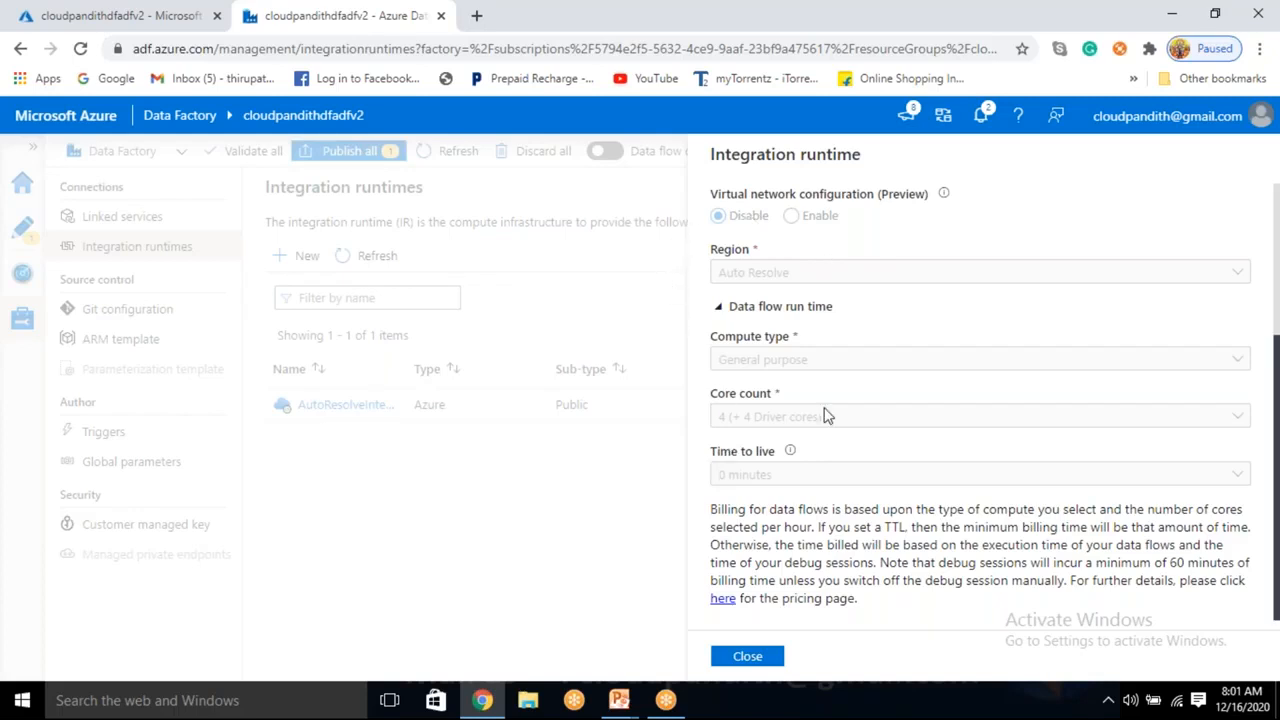
# Highlight part of the runtime's name, then close the AutoResolveIntegrationRuntime details.
pyautogui.scroll(2, 822, 416)
pyautogui.moveTo(752, 277); pyautogui.dragTo(872, 308)
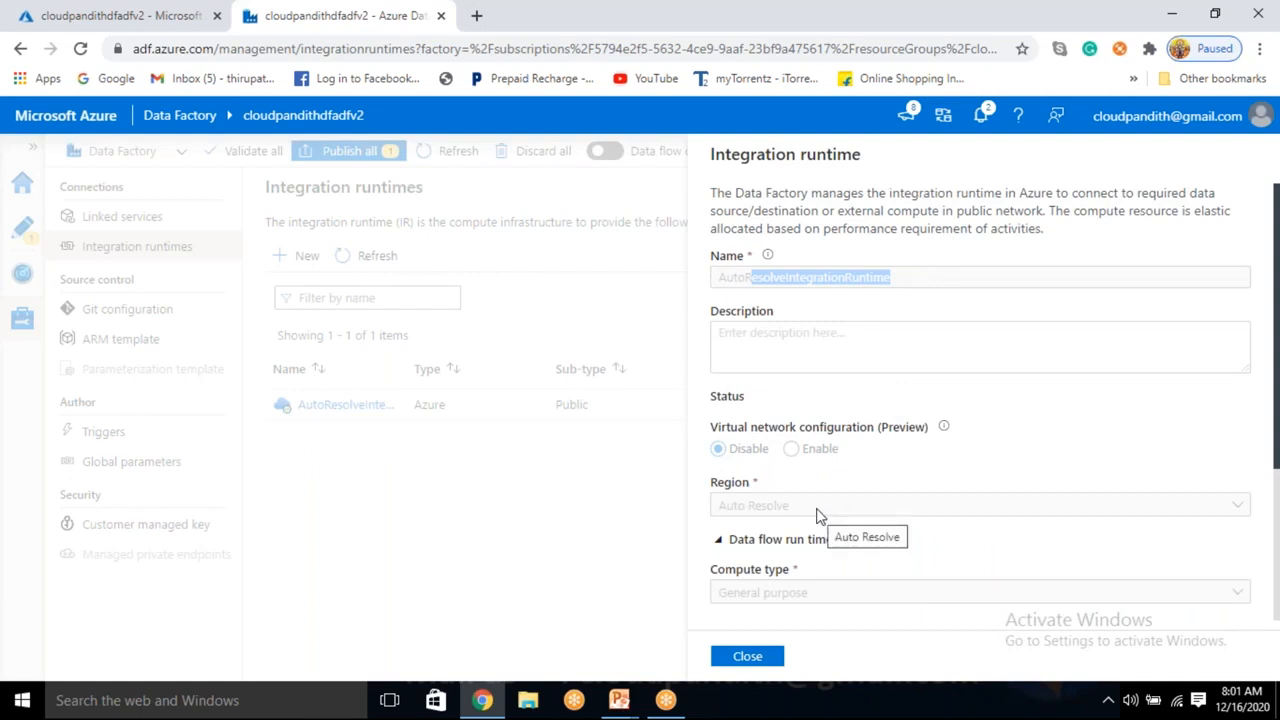
pyautogui.scroll(-3, 816, 515)
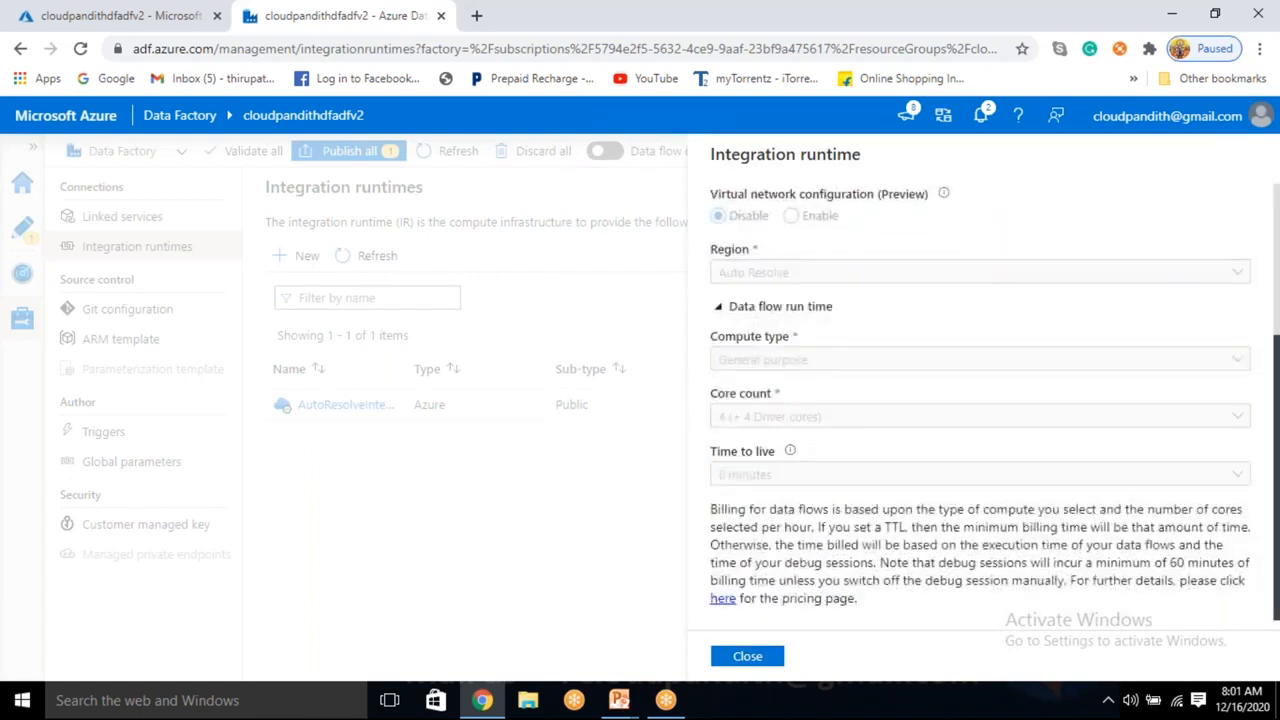
pyautogui.click(748, 656)
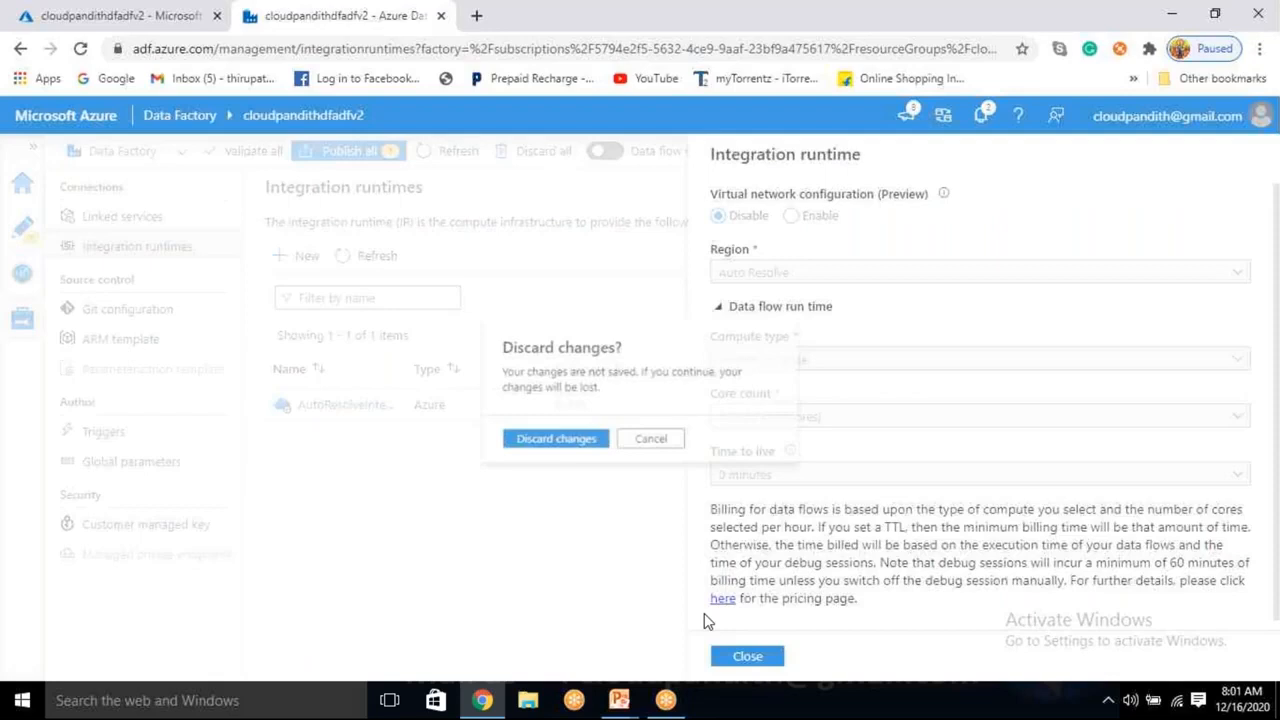
# Discard changes and start a new Azure (fully managed) integration runtime.
pyautogui.click(568, 447)
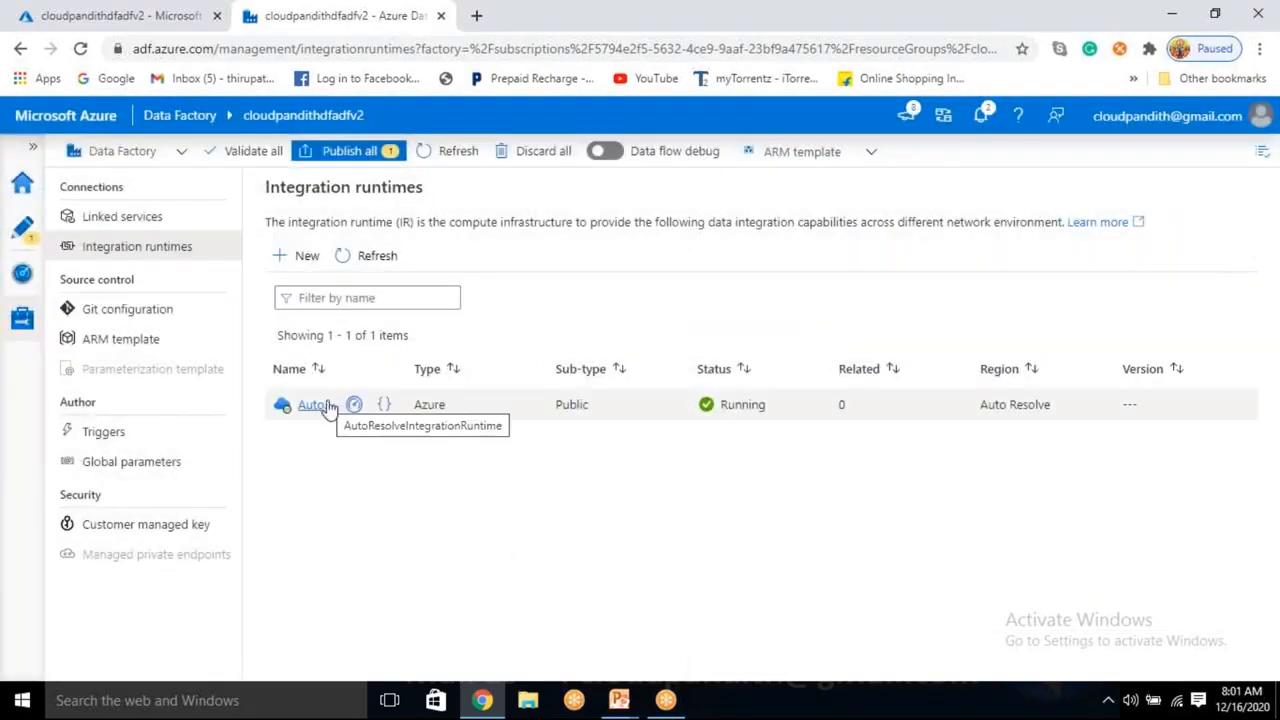
pyautogui.click(301, 257)
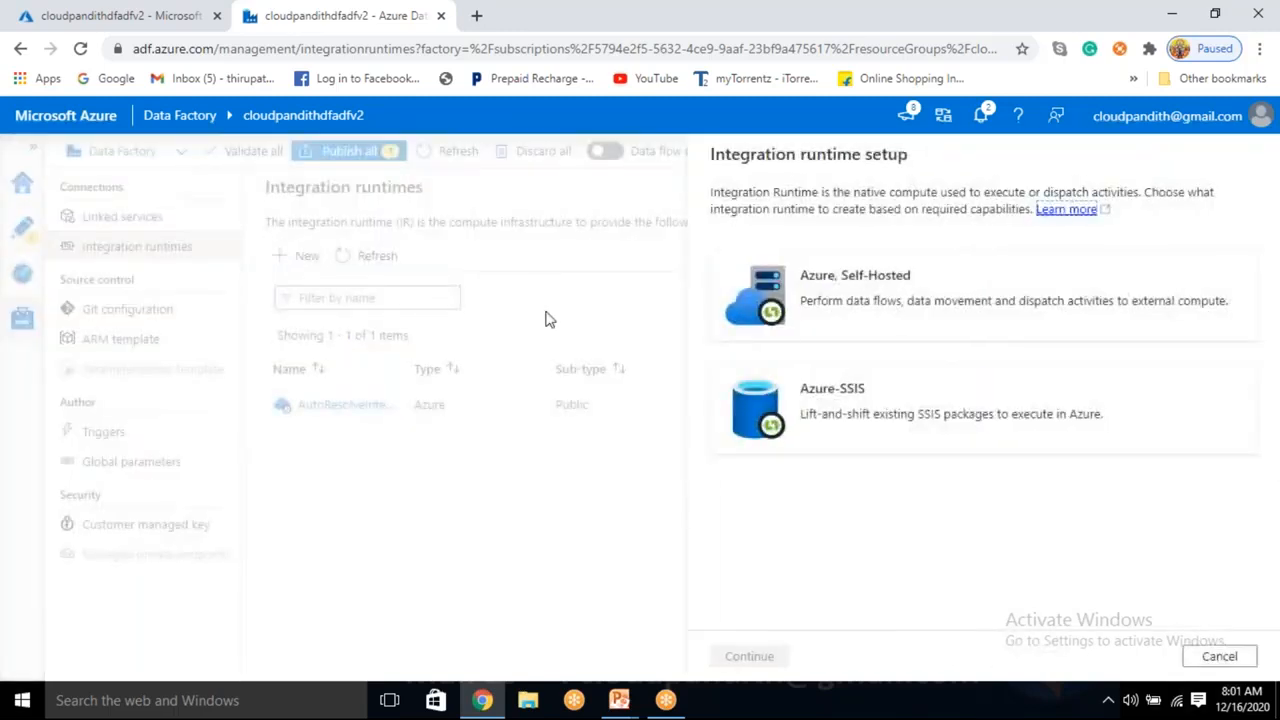
pyautogui.click(872, 288)
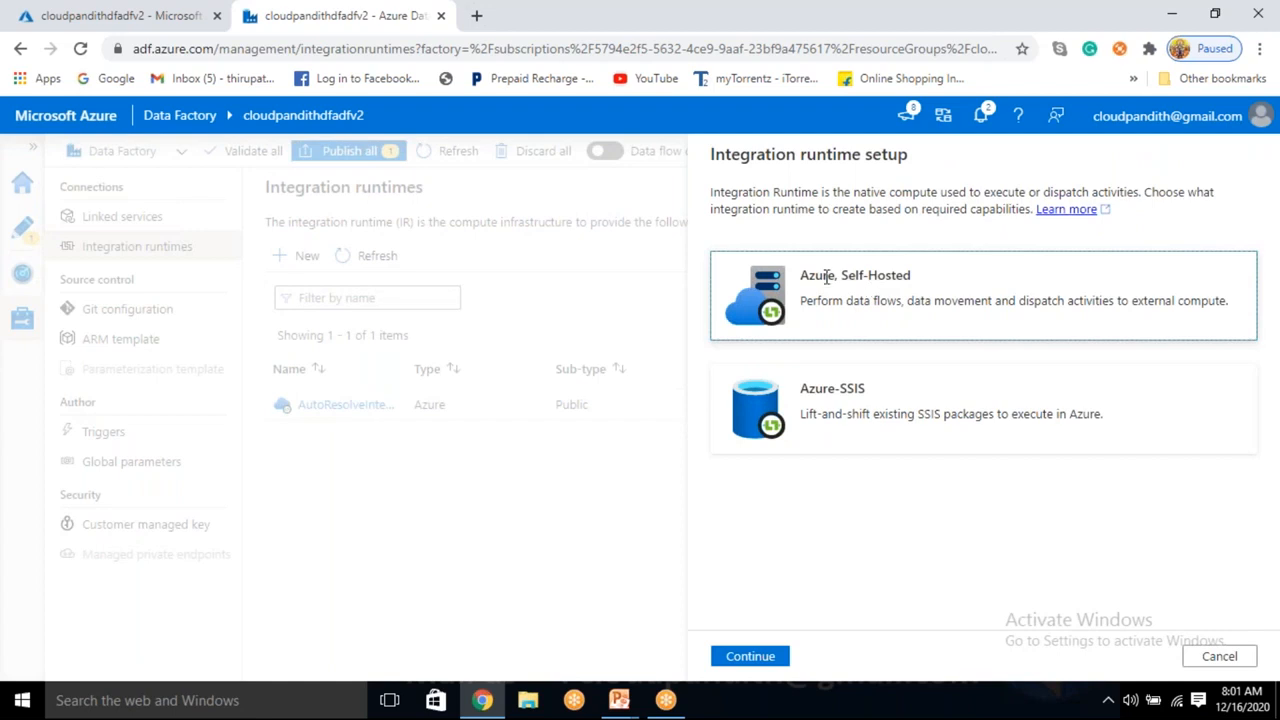
pyautogui.click(766, 657)
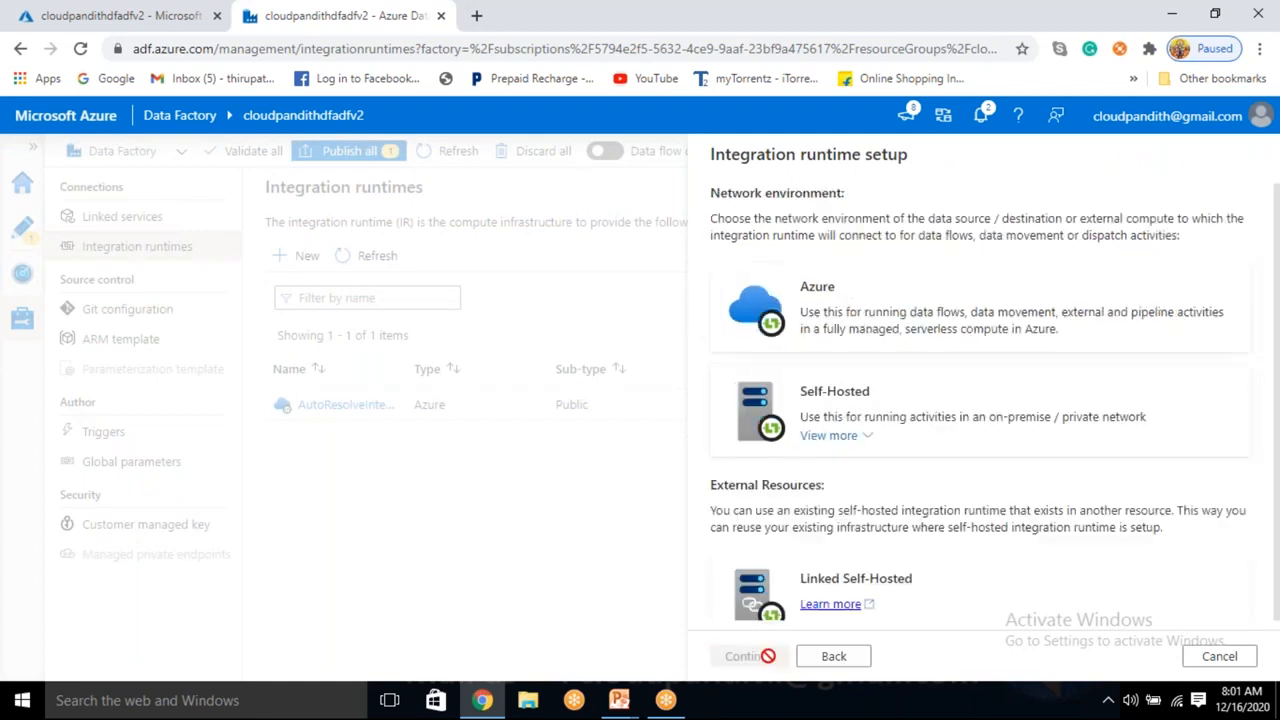
pyautogui.click(869, 297)
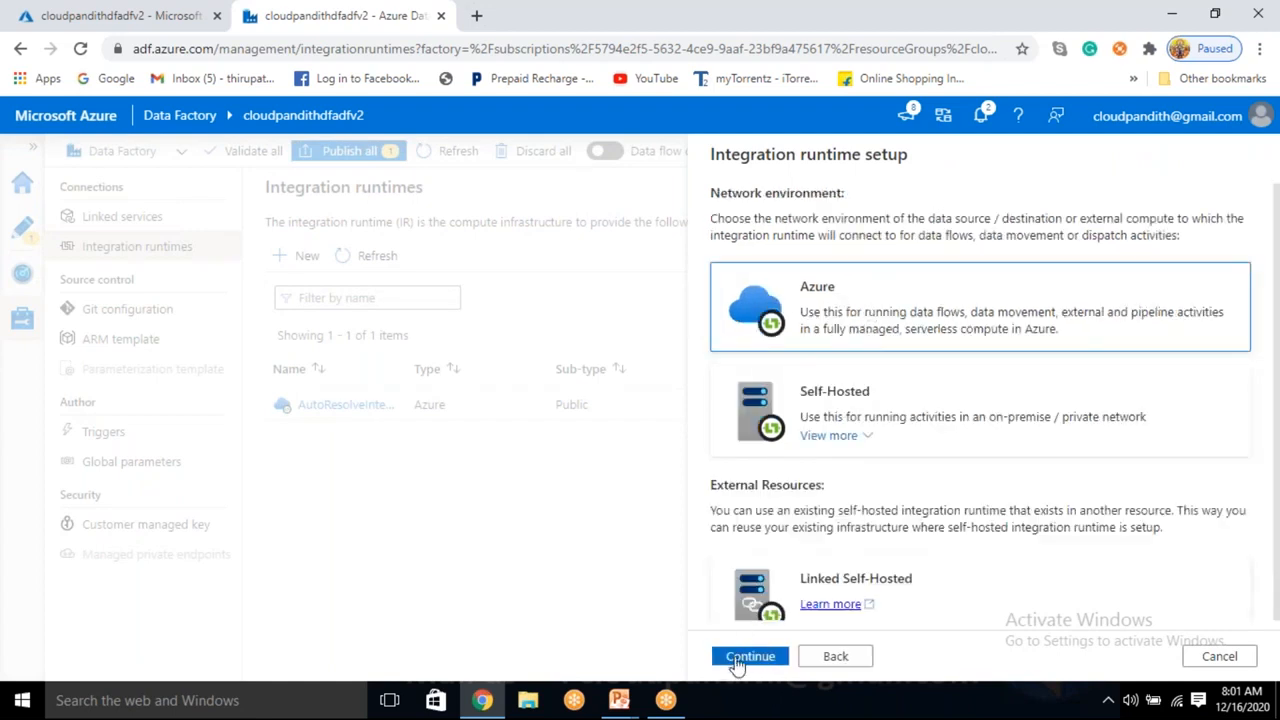
pyautogui.click(750, 657)
# Keep the default name integrationRuntime1, leave the description empty, and note the virtual network setting.
pyautogui.moveTo(856, 270); pyautogui.dragTo(718, 279)
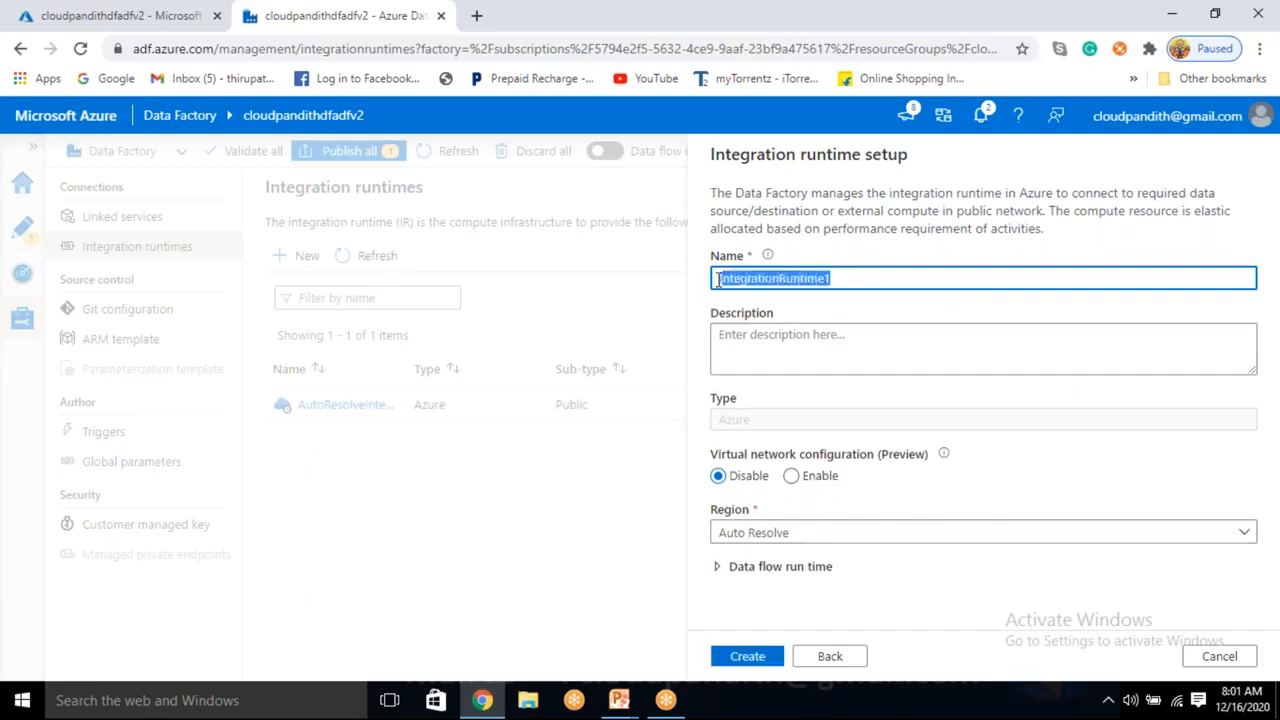
pyautogui.click(866, 308)
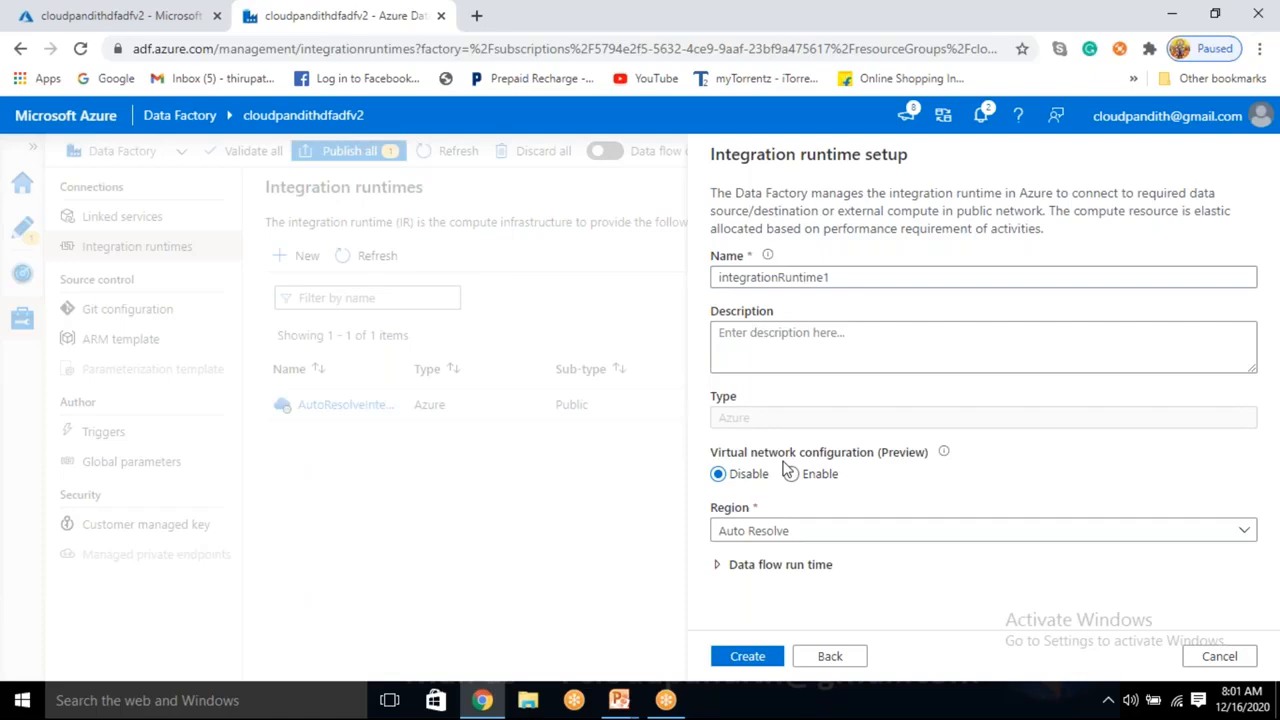
pyautogui.click(738, 345)
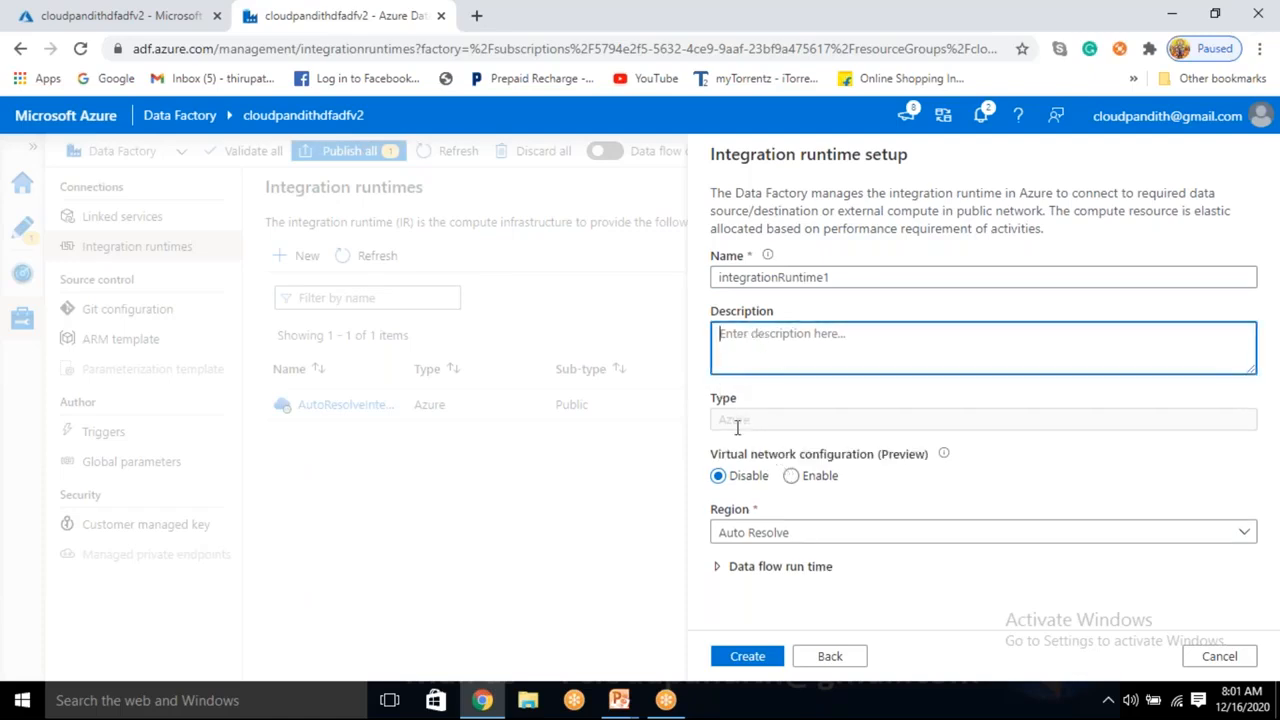
pyautogui.click(778, 428)
pyautogui.moveTo(726, 452); pyautogui.dragTo(837, 457)
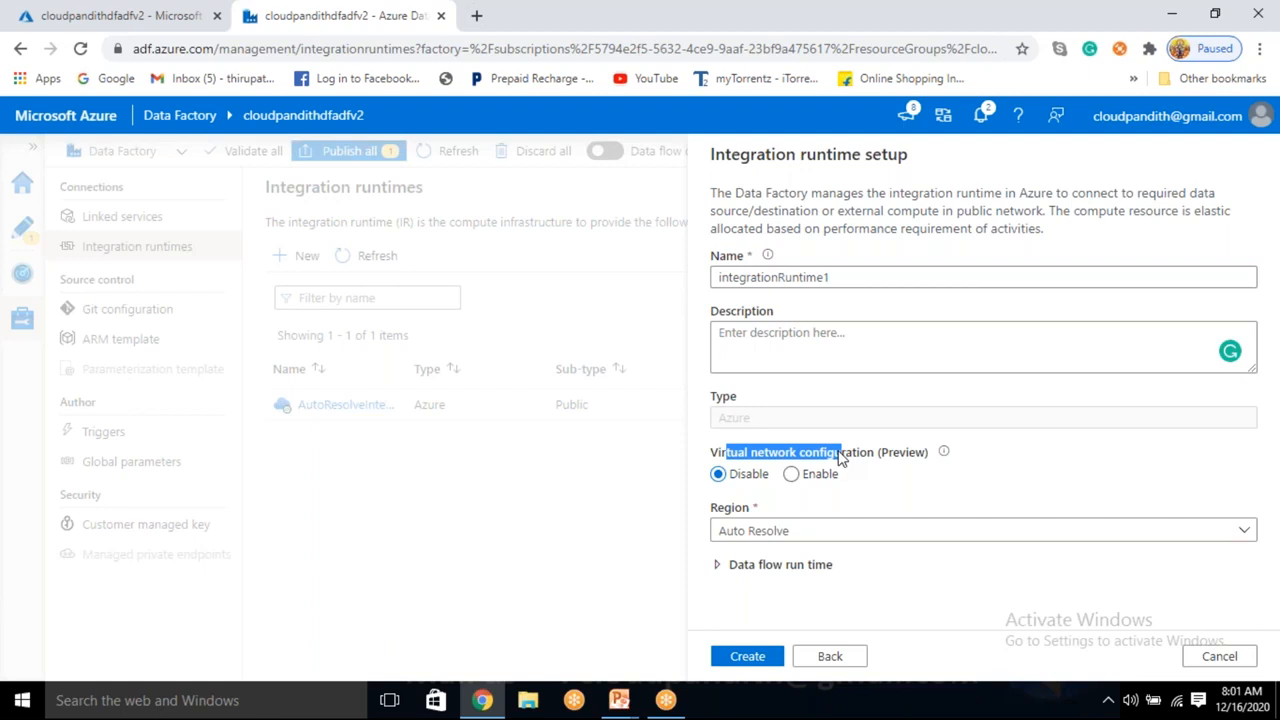
pyautogui.click(757, 495)
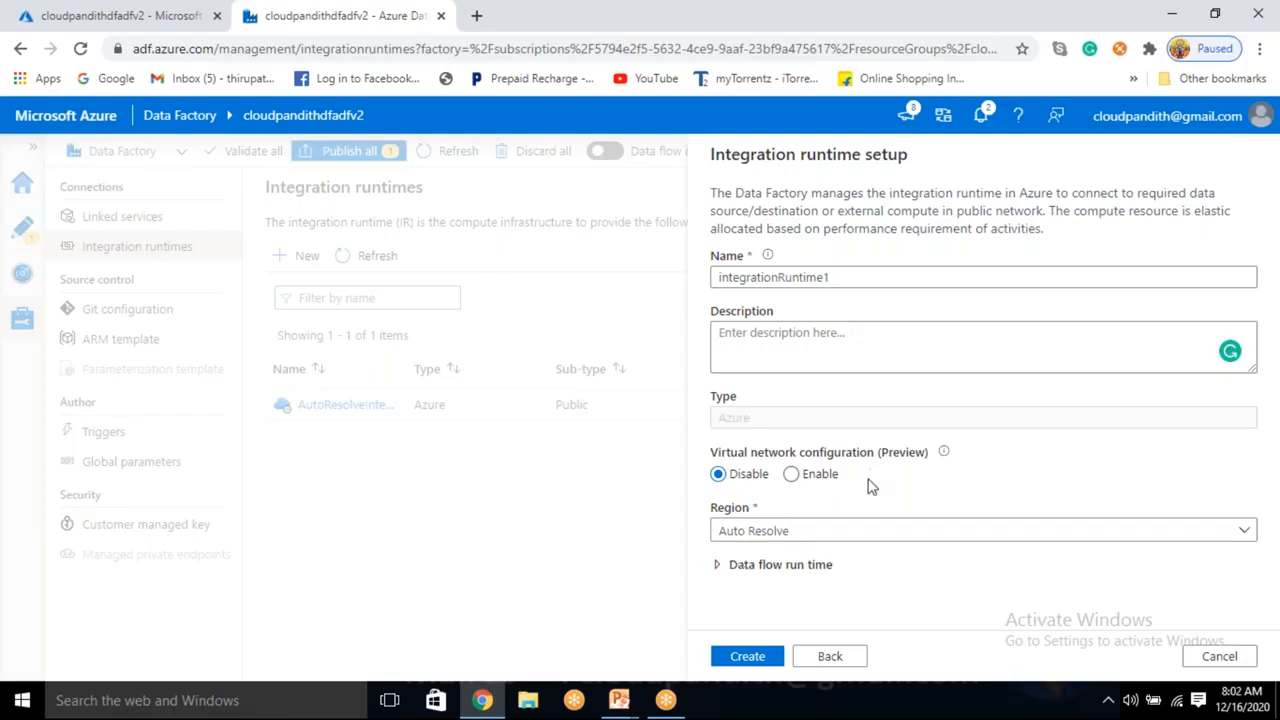
# Set the integration runtime's region to East US.
pyautogui.click(757, 538)
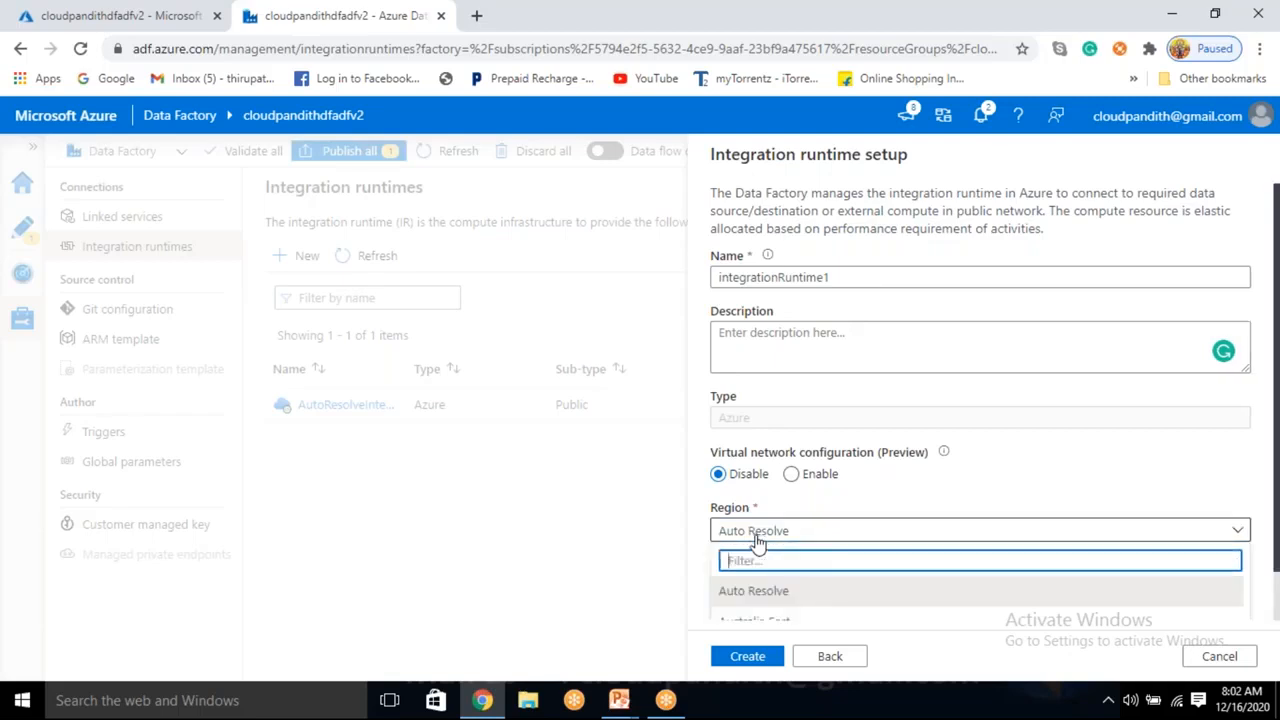
pyautogui.scroll(-2, 757, 522)
pyautogui.scroll(-1, 757, 522)
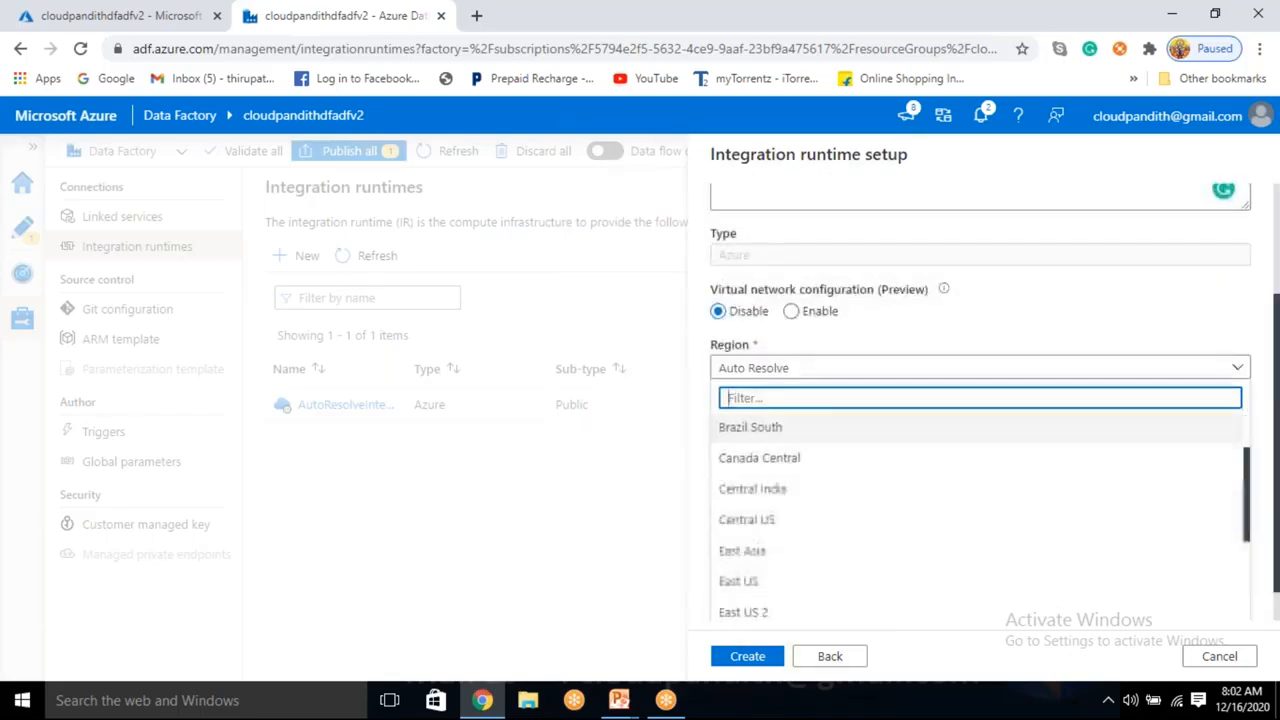
pyautogui.scroll(-4, 757, 530)
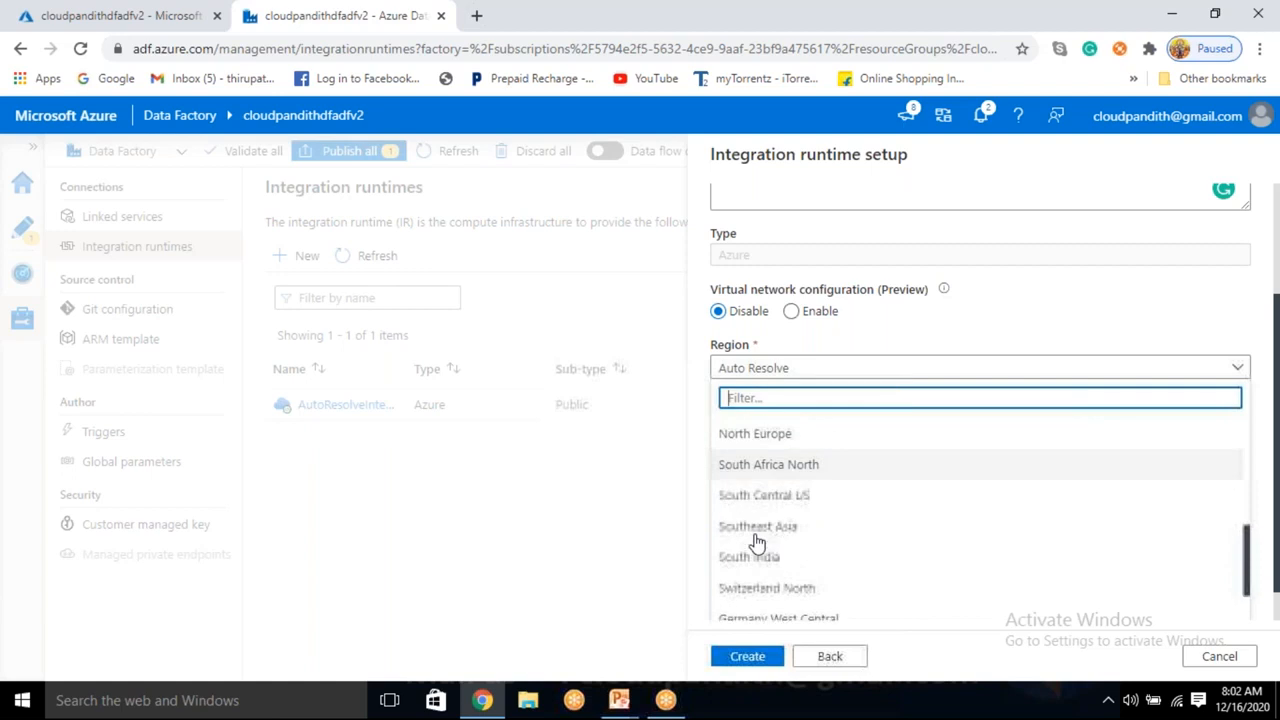
pyautogui.scroll(1, 757, 535)
pyautogui.scroll(1, 757, 543)
pyautogui.scroll(-1, 755, 533)
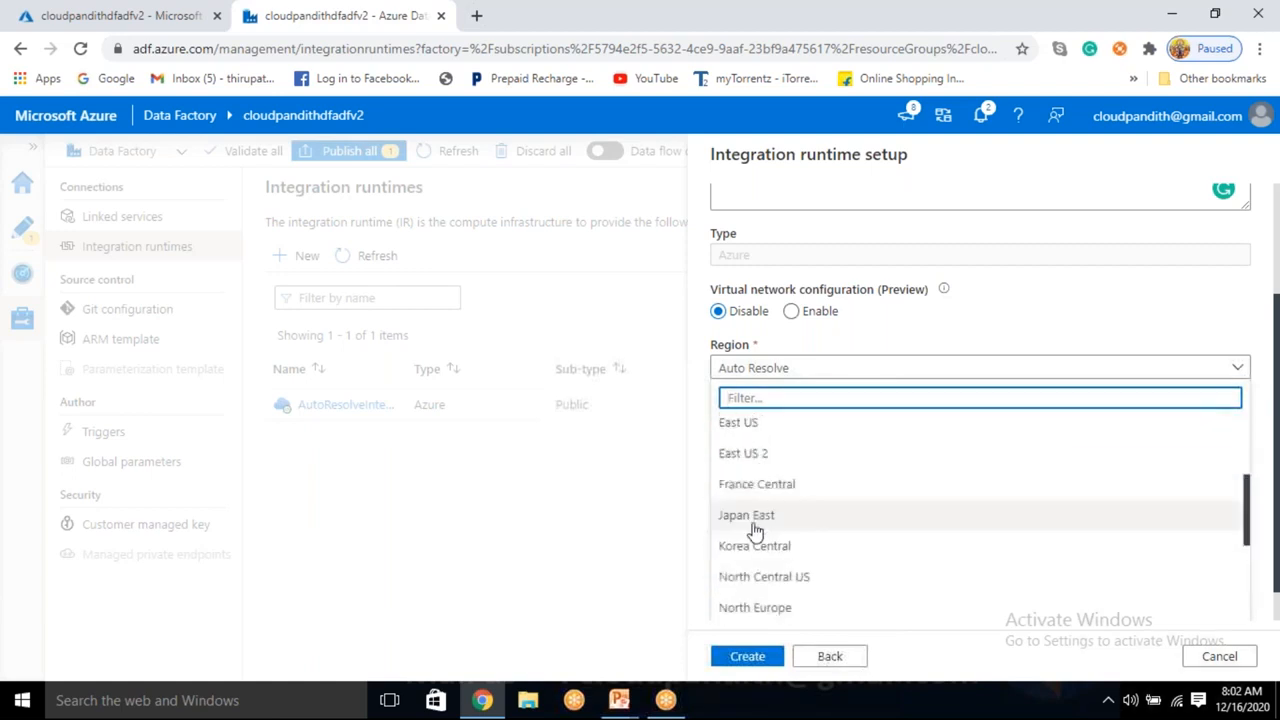
pyautogui.scroll(-1, 750, 430)
pyautogui.scroll(2, 743, 463)
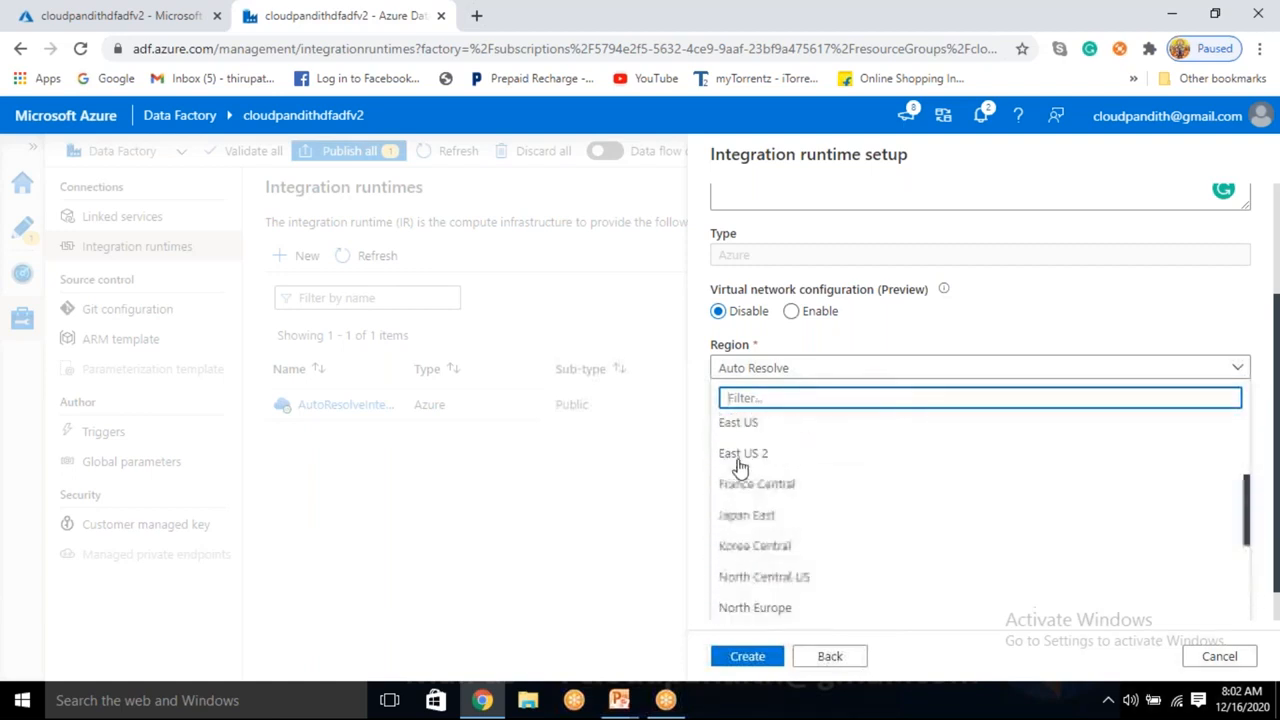
pyautogui.click(758, 424)
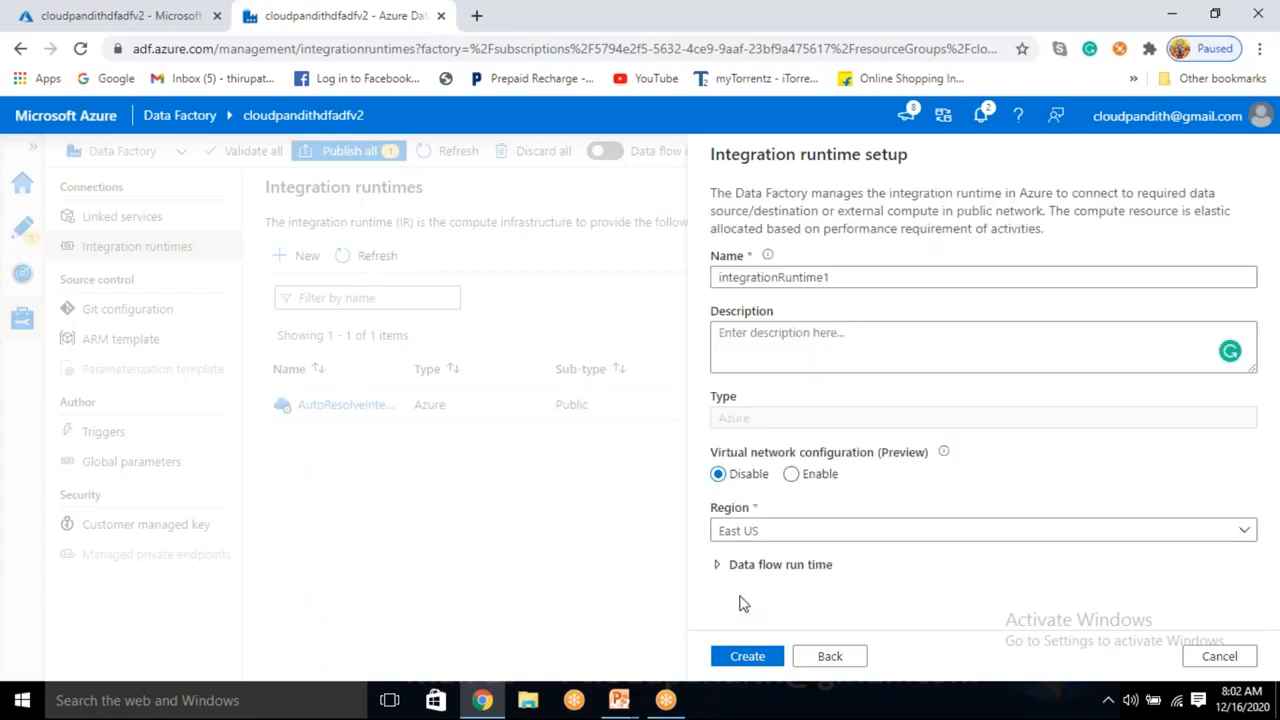
# Set the data flow compute type to Memory optimized with 4 cores.
pyautogui.click(735, 566)
pyautogui.scroll(-2, 740, 510)
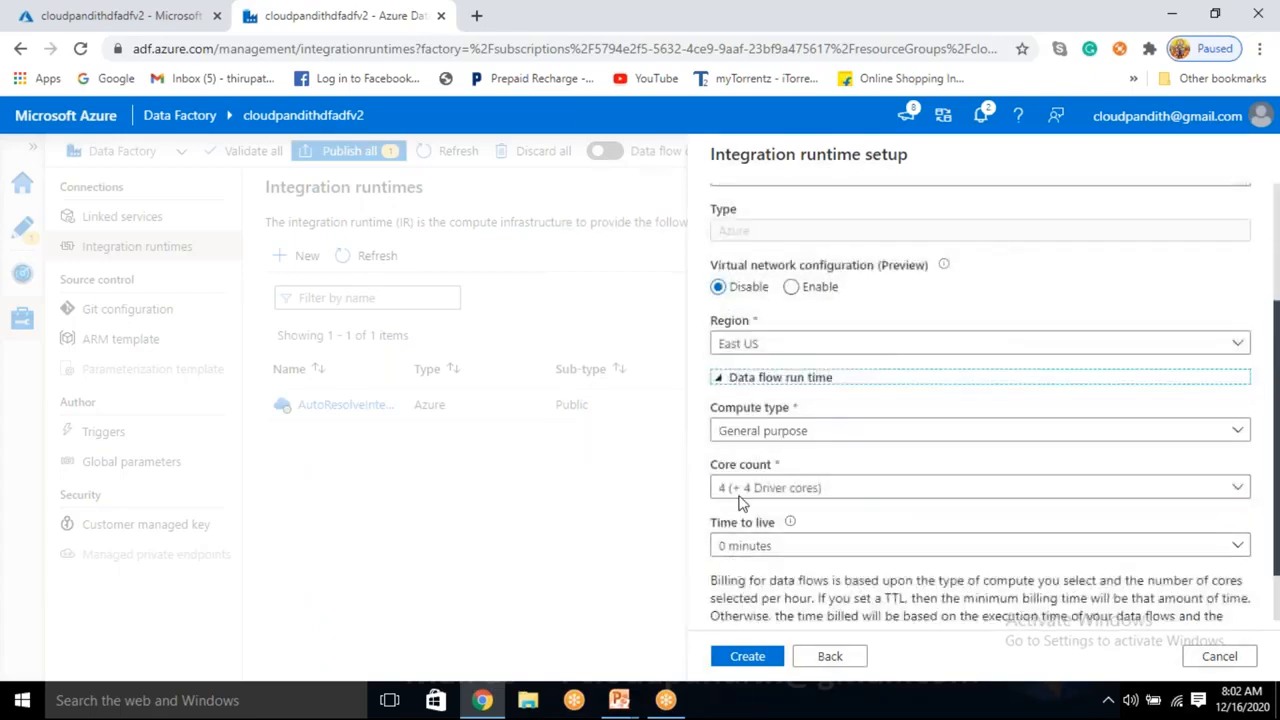
pyautogui.click(740, 432)
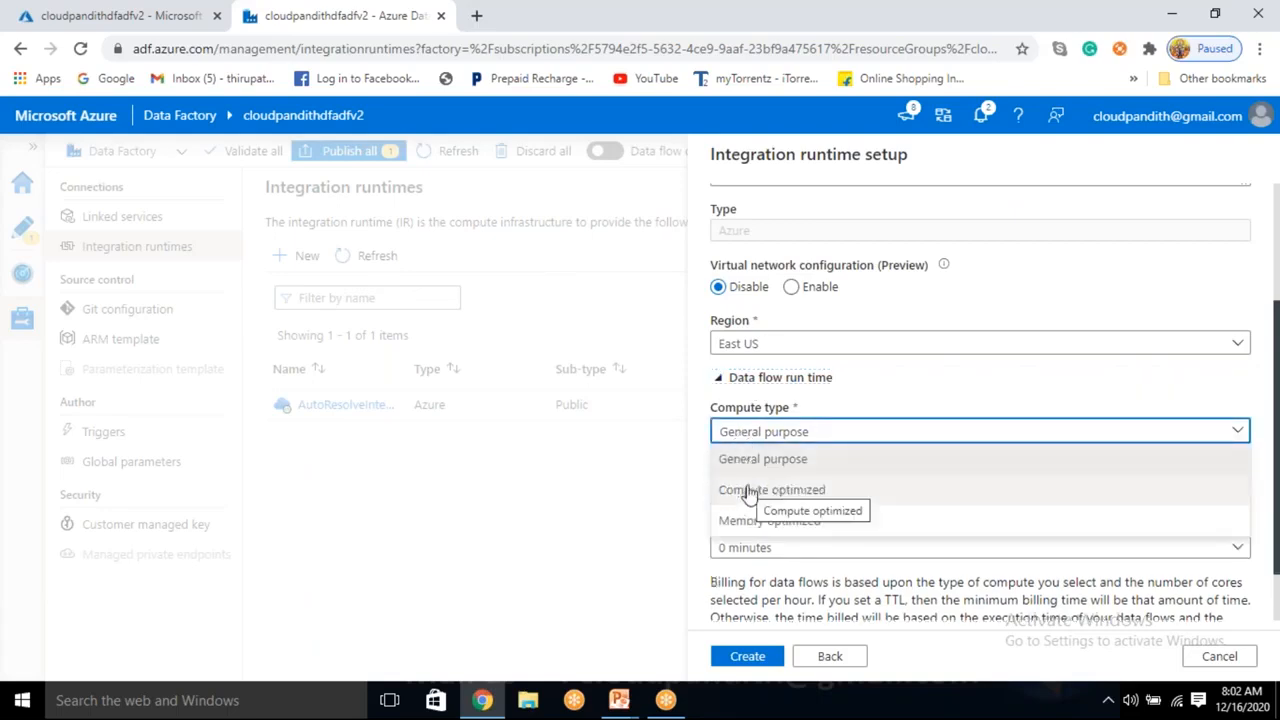
pyautogui.click(760, 521)
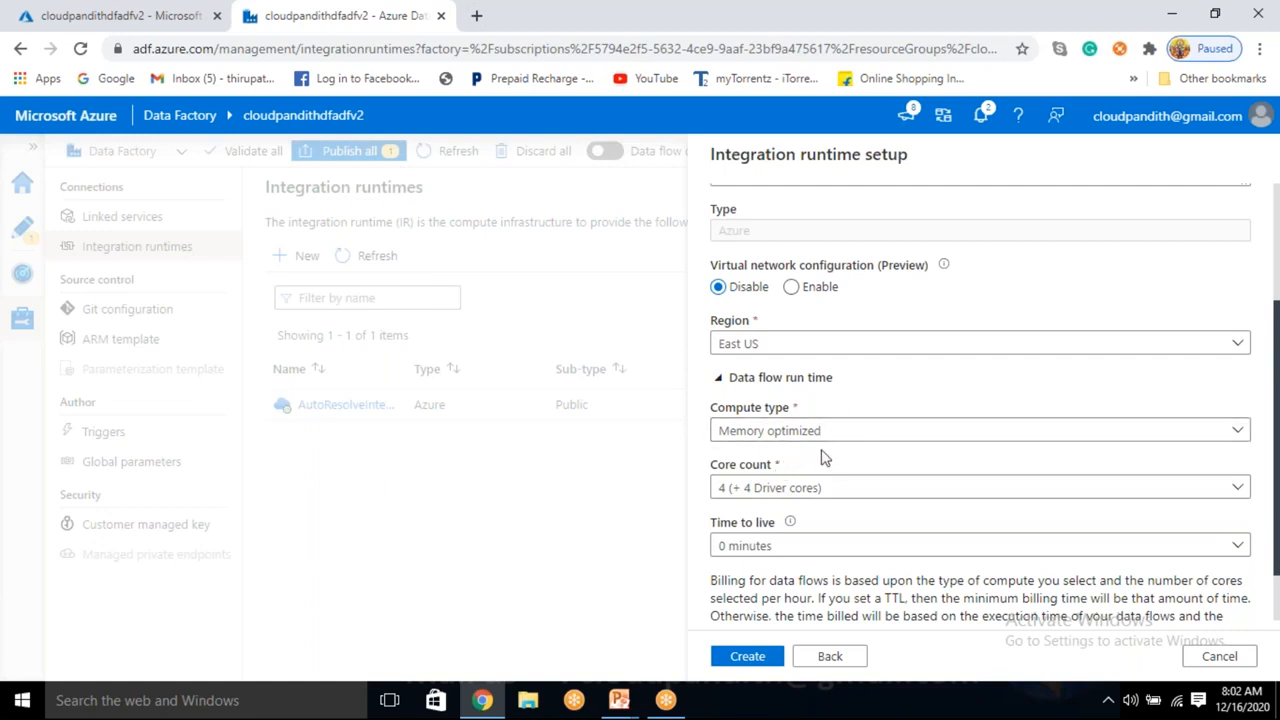
pyautogui.click(780, 490)
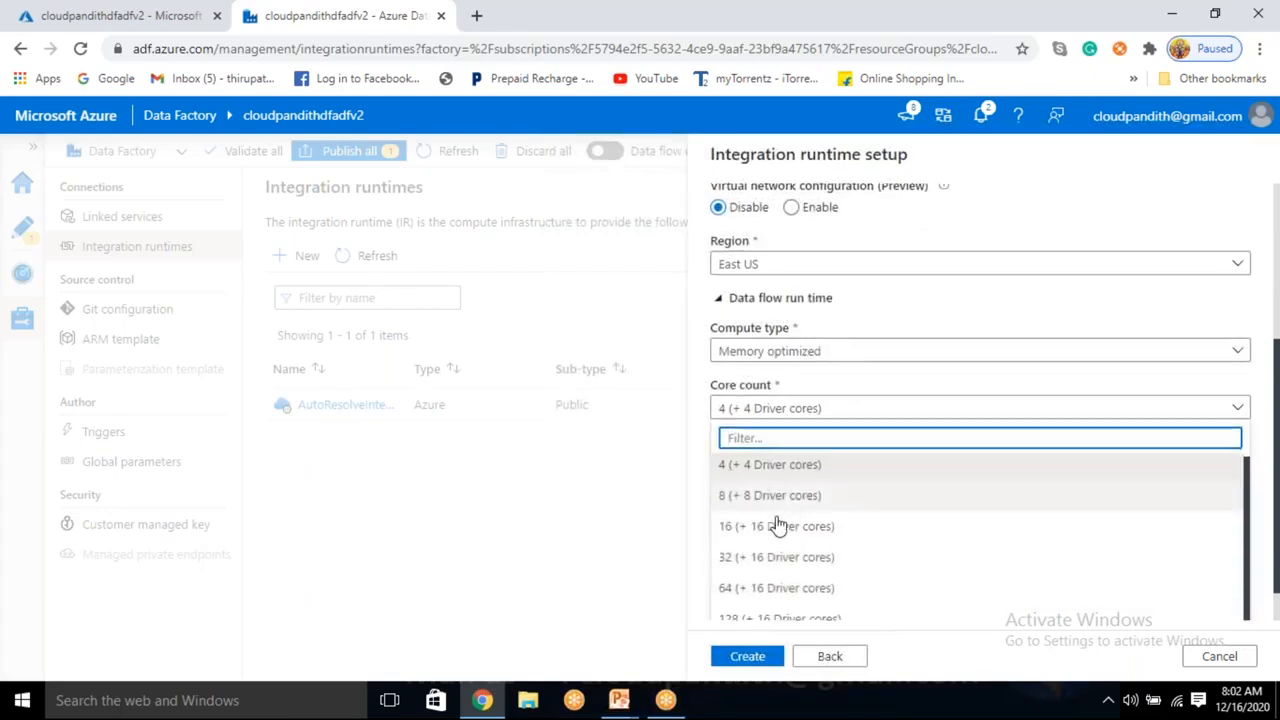
pyautogui.scroll(2, 773, 604)
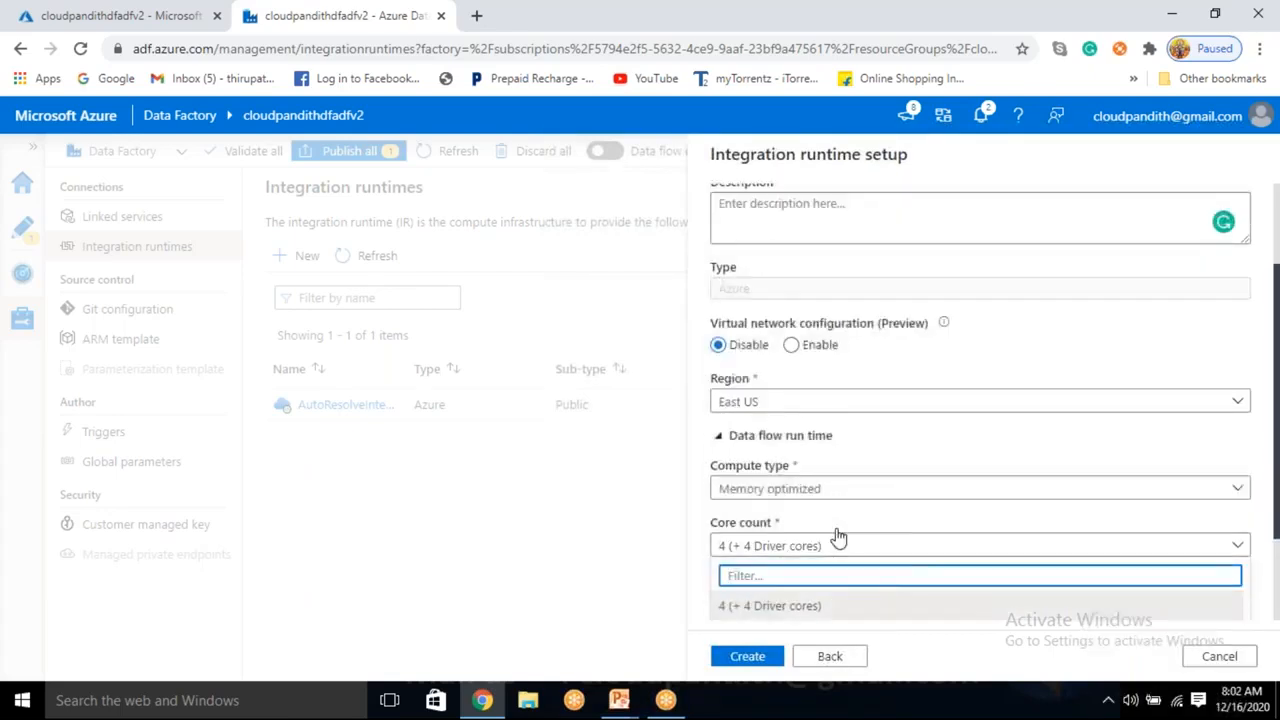
pyautogui.click(840, 521)
pyautogui.scroll(-2, 840, 520)
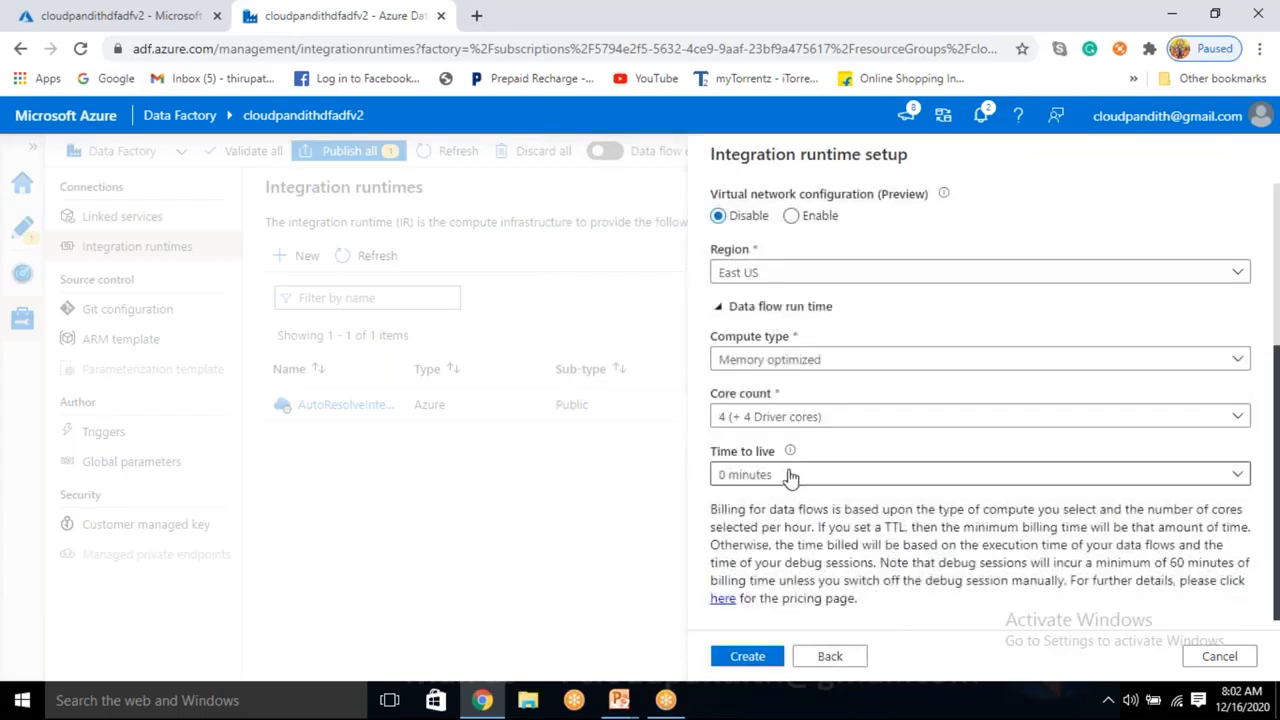
# Set time to live to 15 minutes and create integrationRuntime1.
pyautogui.click(795, 478)
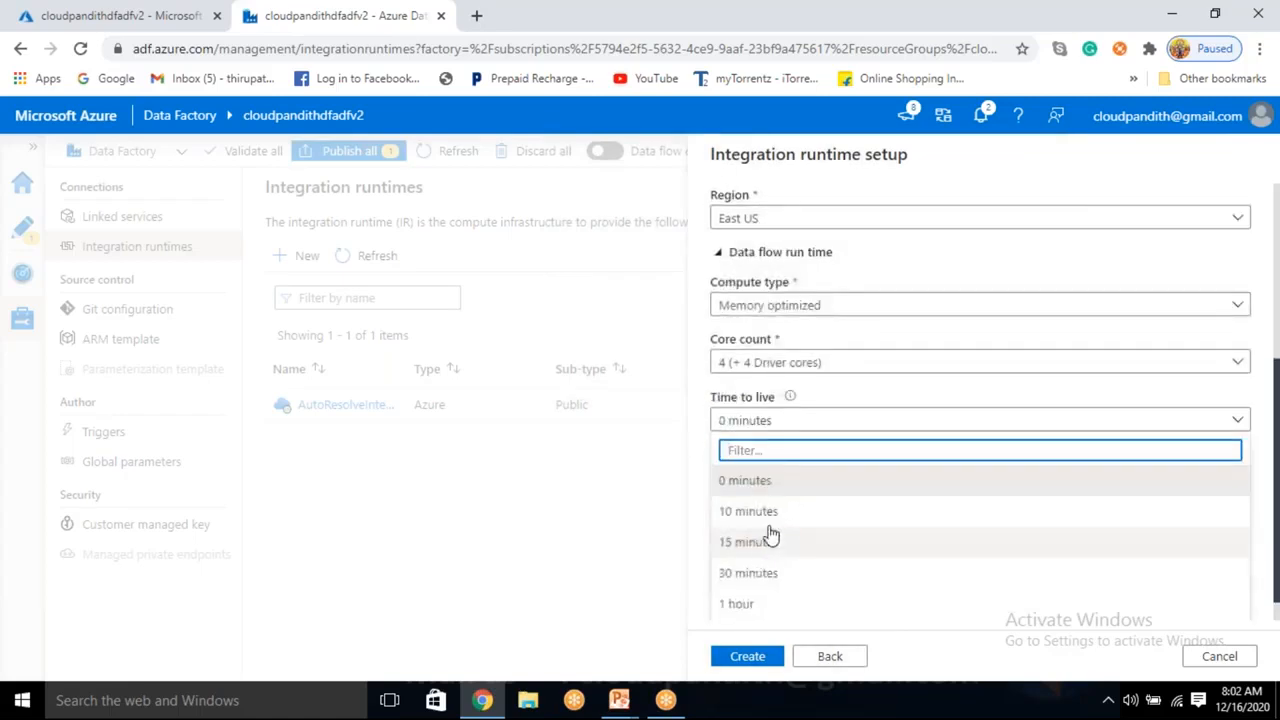
pyautogui.scroll(1, 769, 578)
pyautogui.scroll(-1, 763, 603)
pyautogui.scroll(-2, 776, 605)
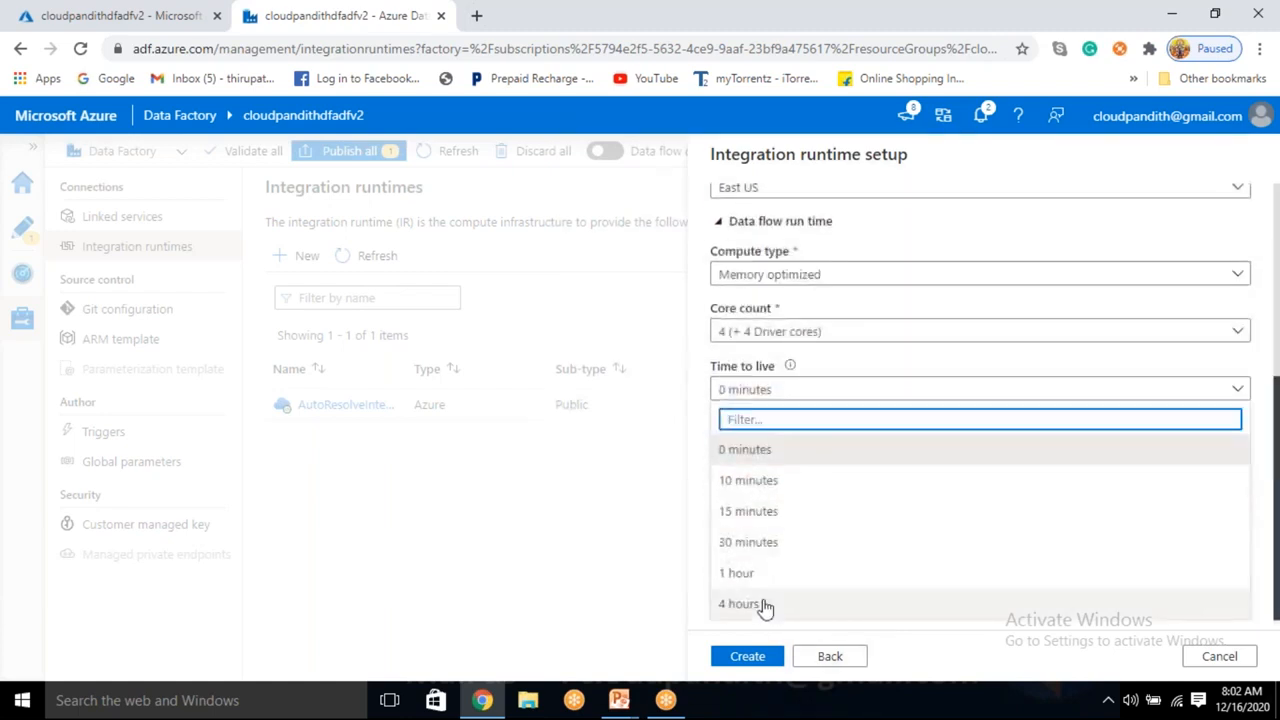
pyautogui.scroll(3, 750, 602)
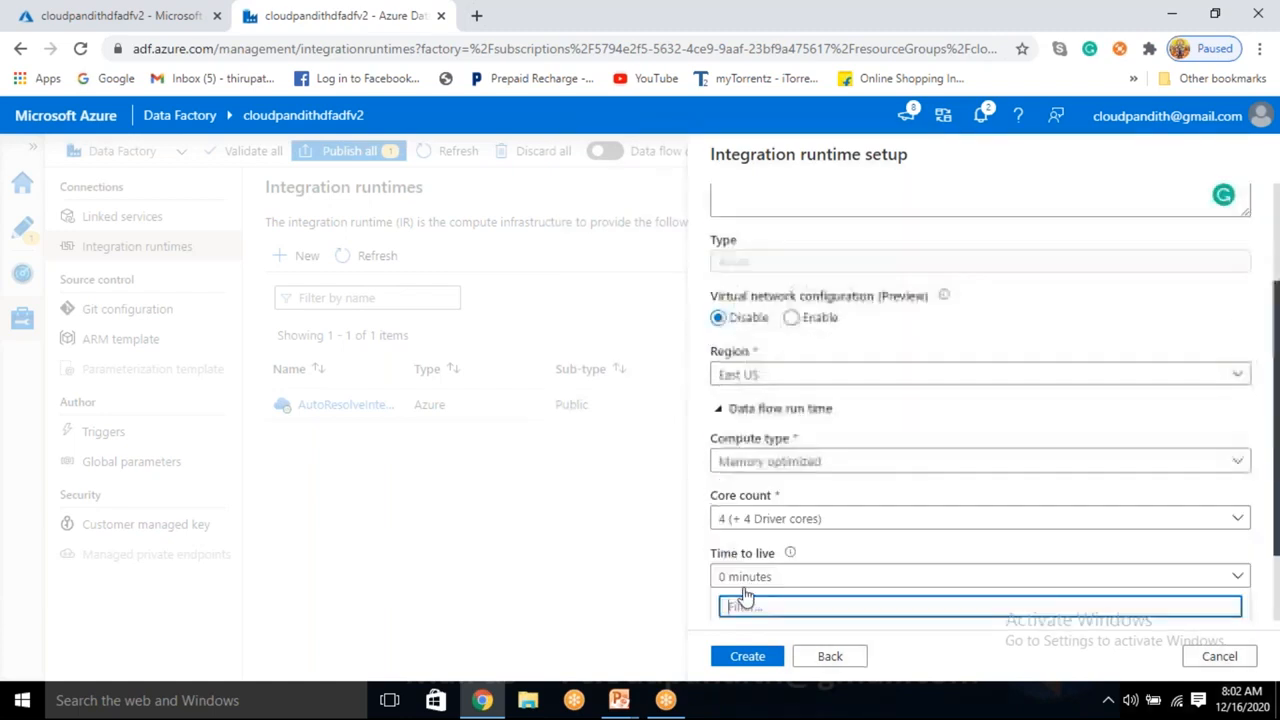
pyautogui.scroll(-1, 825, 578)
pyautogui.scroll(-1, 815, 590)
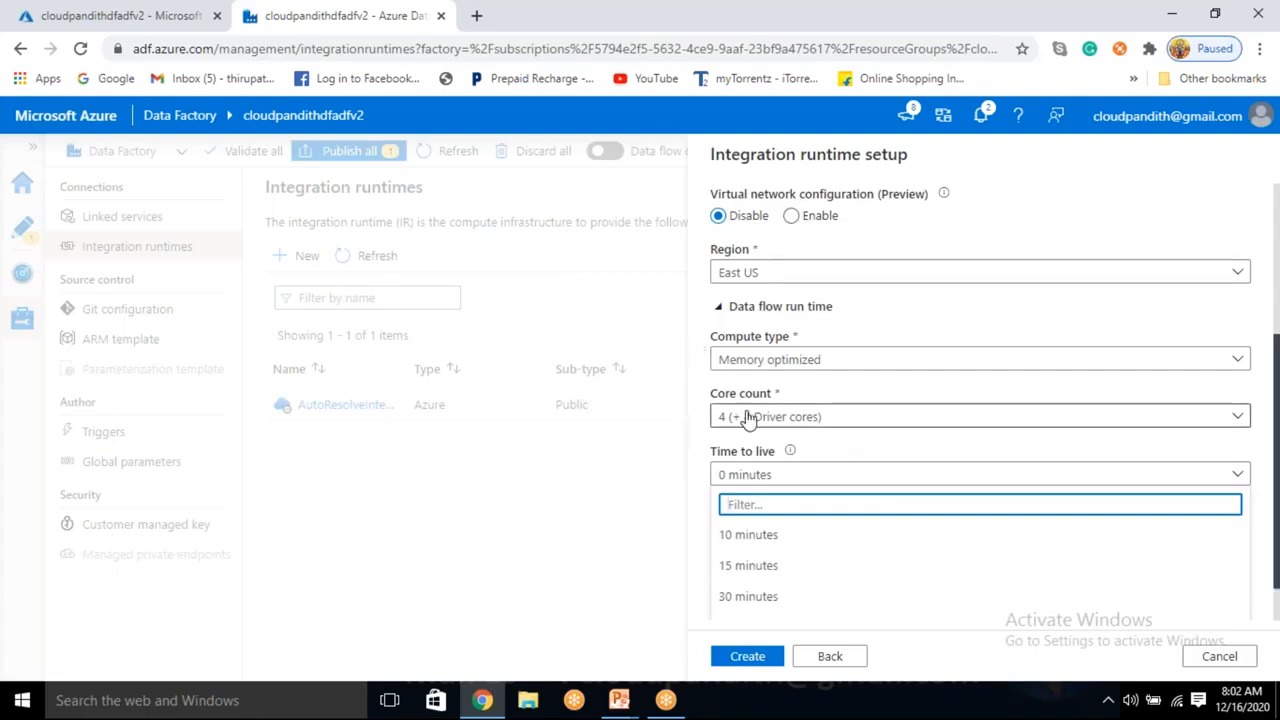
pyautogui.click(858, 440)
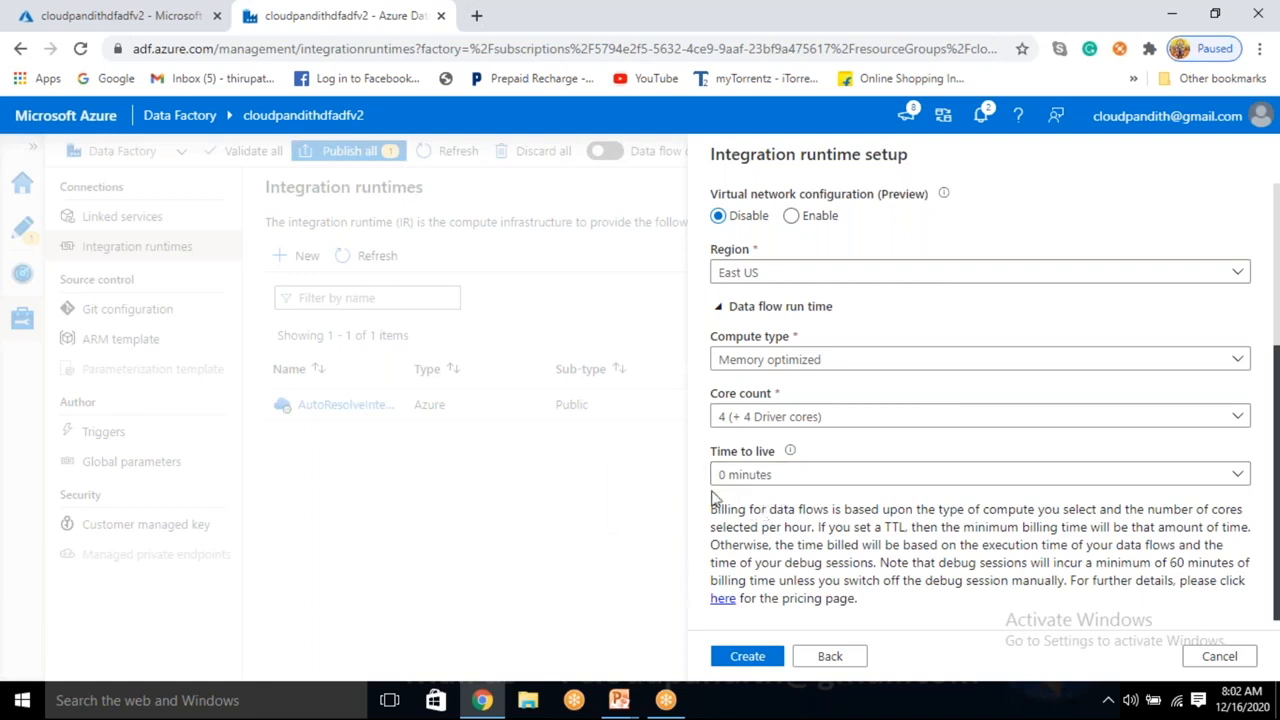
pyautogui.click(776, 474)
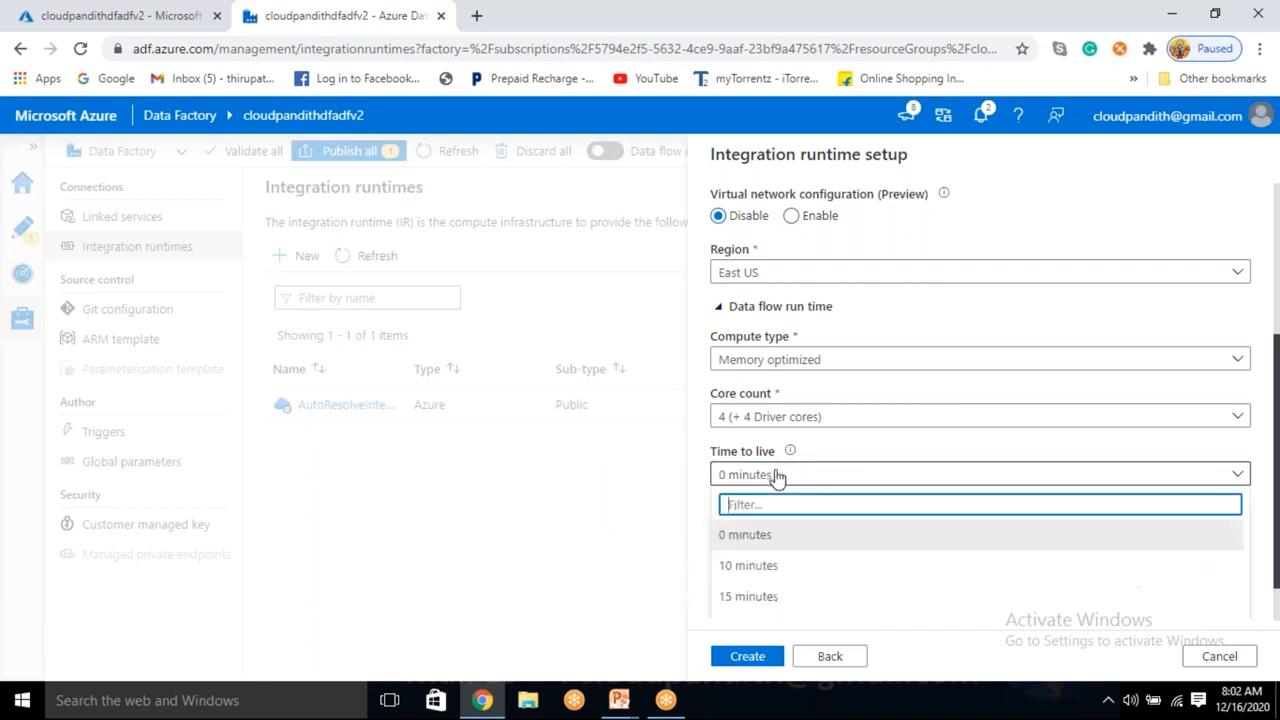
pyautogui.click(748, 596)
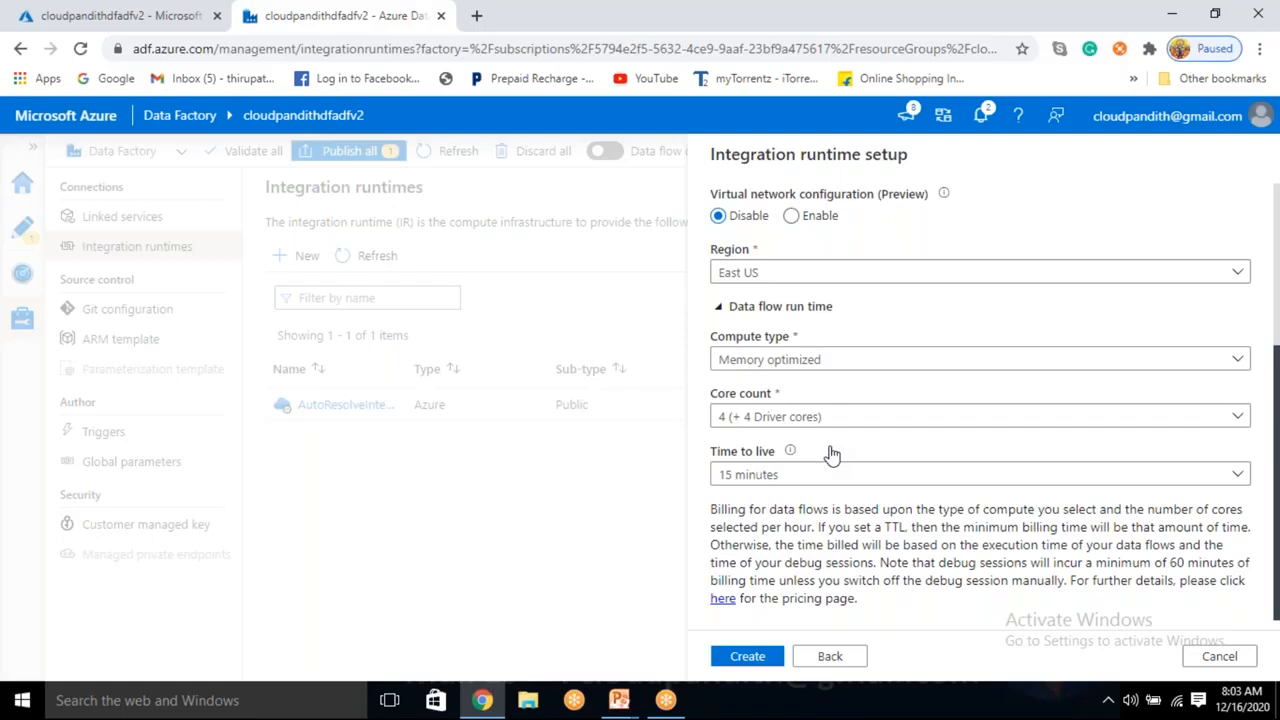
pyautogui.click(748, 657)
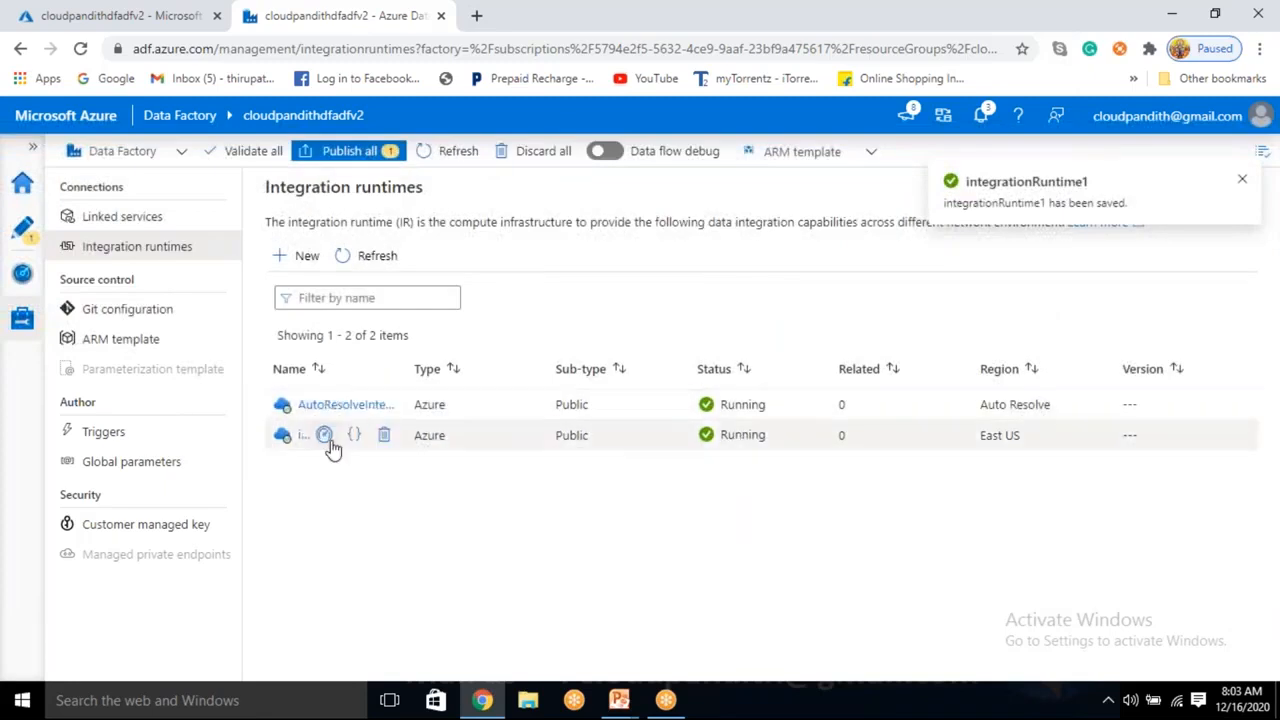
# In the authoring workspace, select source1 in dataflow1 and open the data flow debug settings.
pyautogui.click(31, 230)
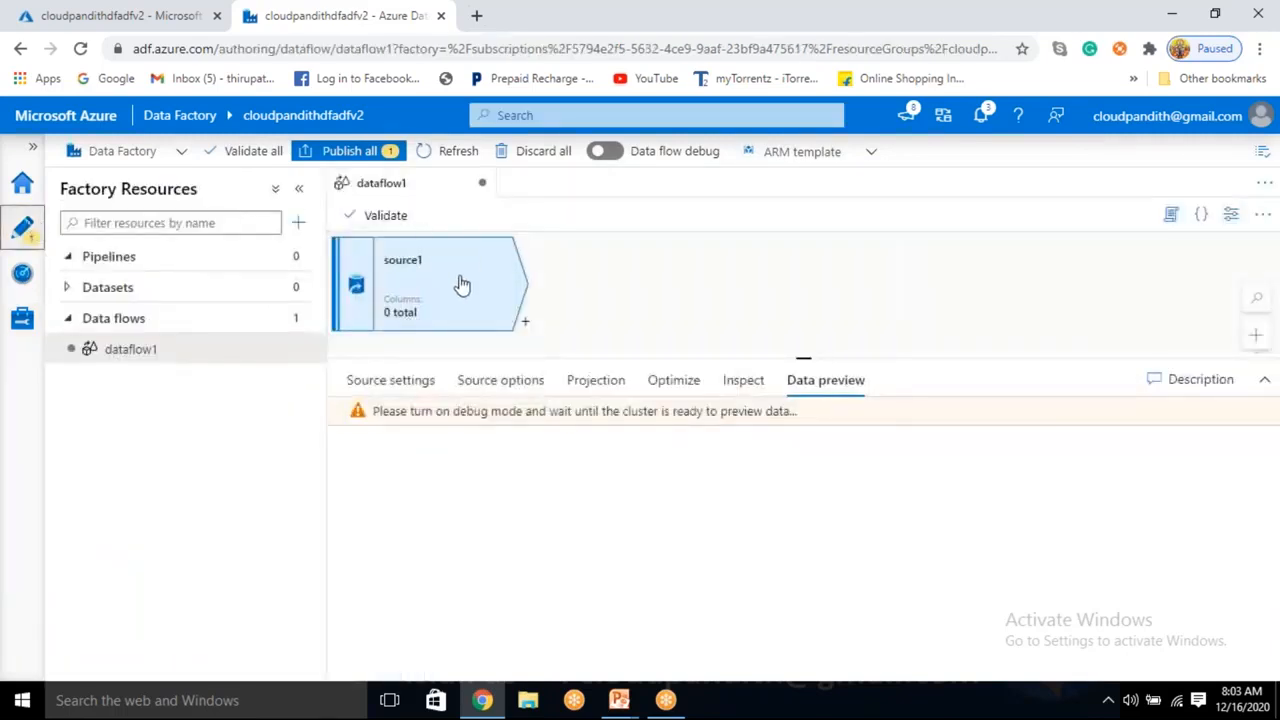
pyautogui.click(457, 283)
pyautogui.click(640, 161)
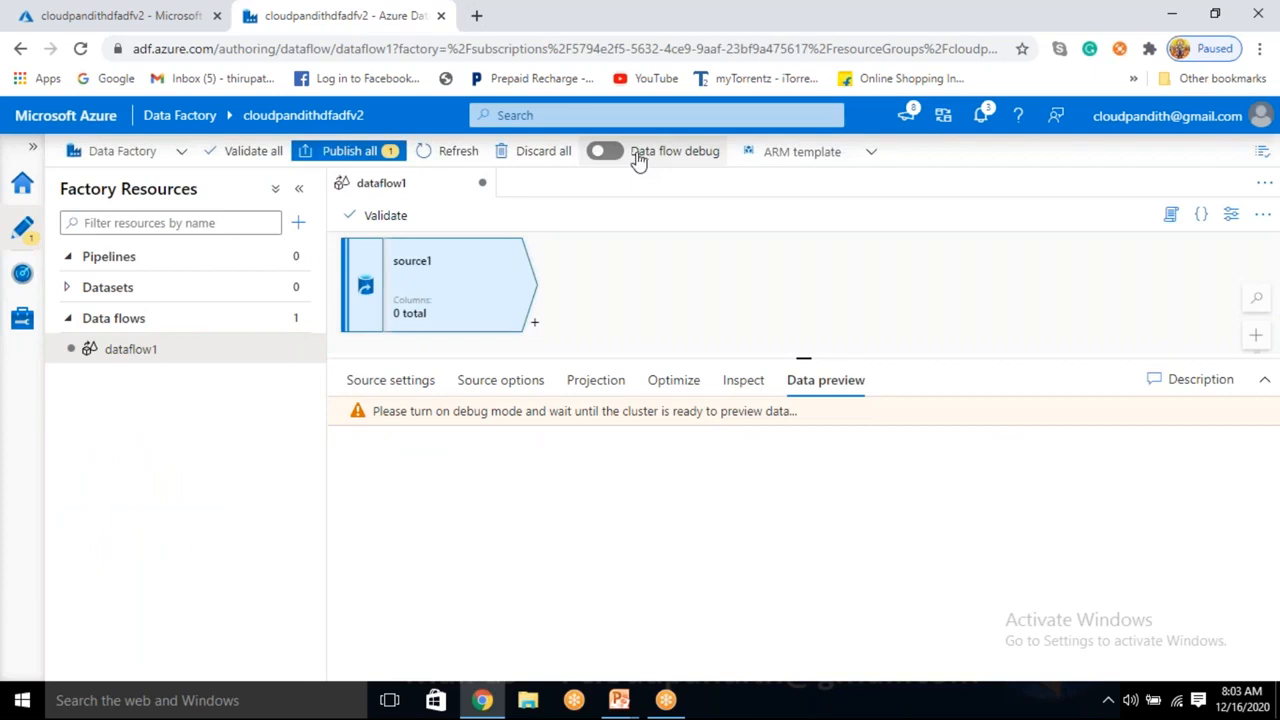
pyautogui.click(615, 155)
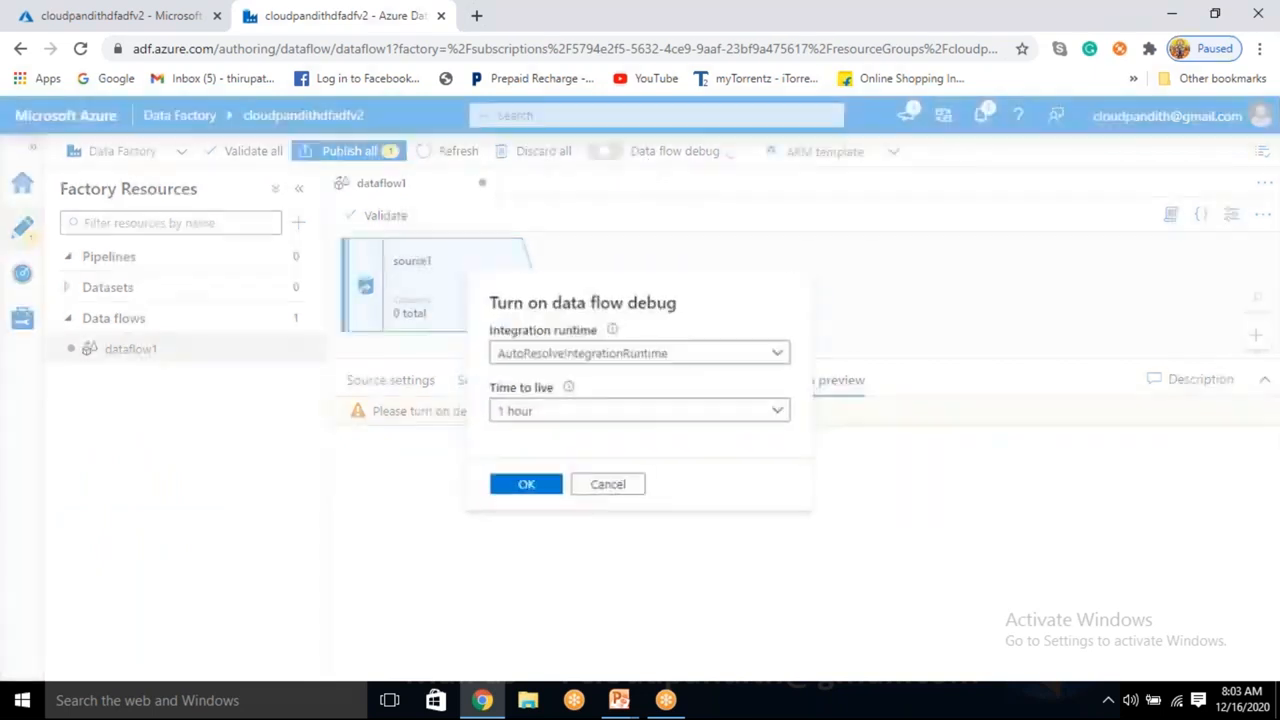
# Try integrationRuntime1 with a 1 hour time to live, then cancel without applying.
pyautogui.click(586, 352)
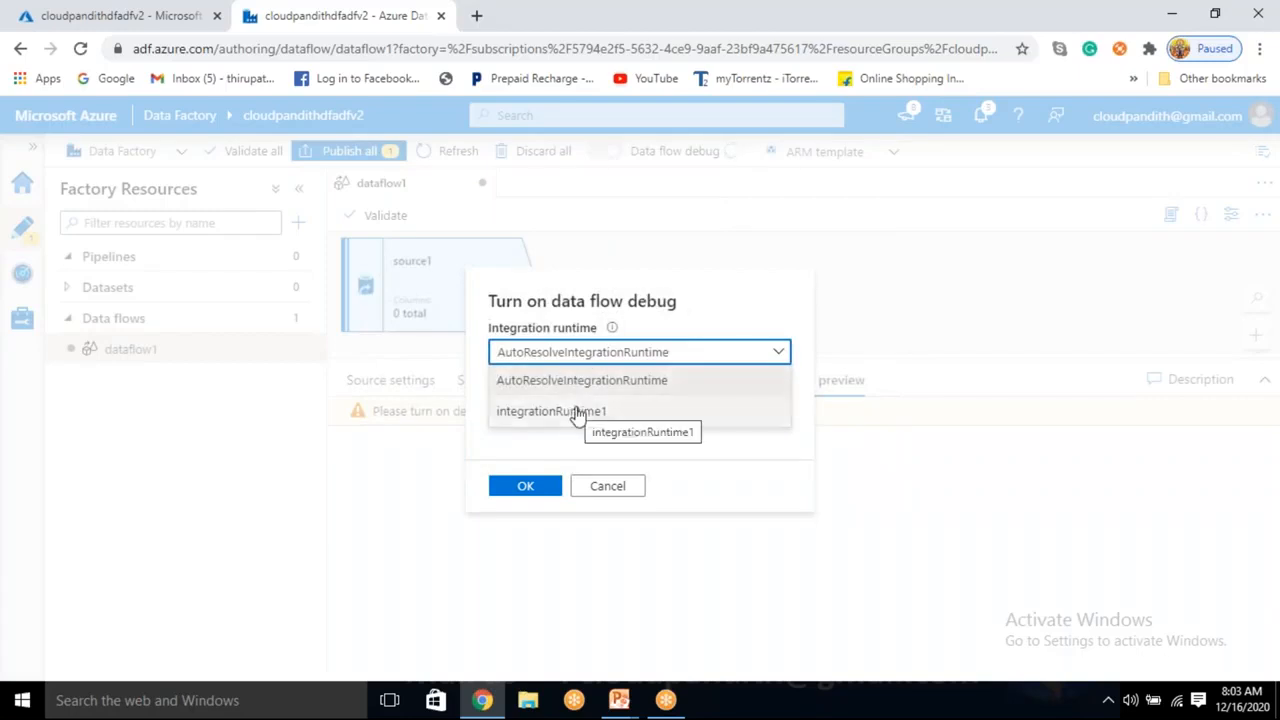
pyautogui.click(577, 413)
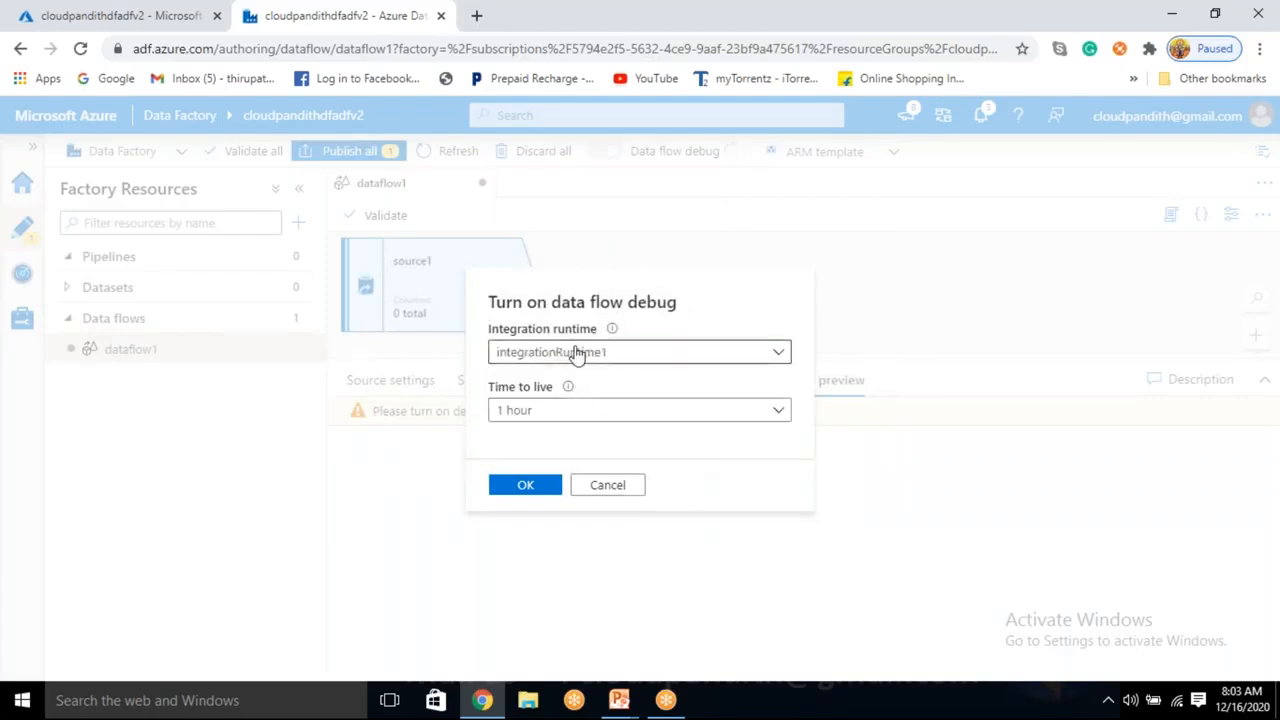
pyautogui.click(576, 414)
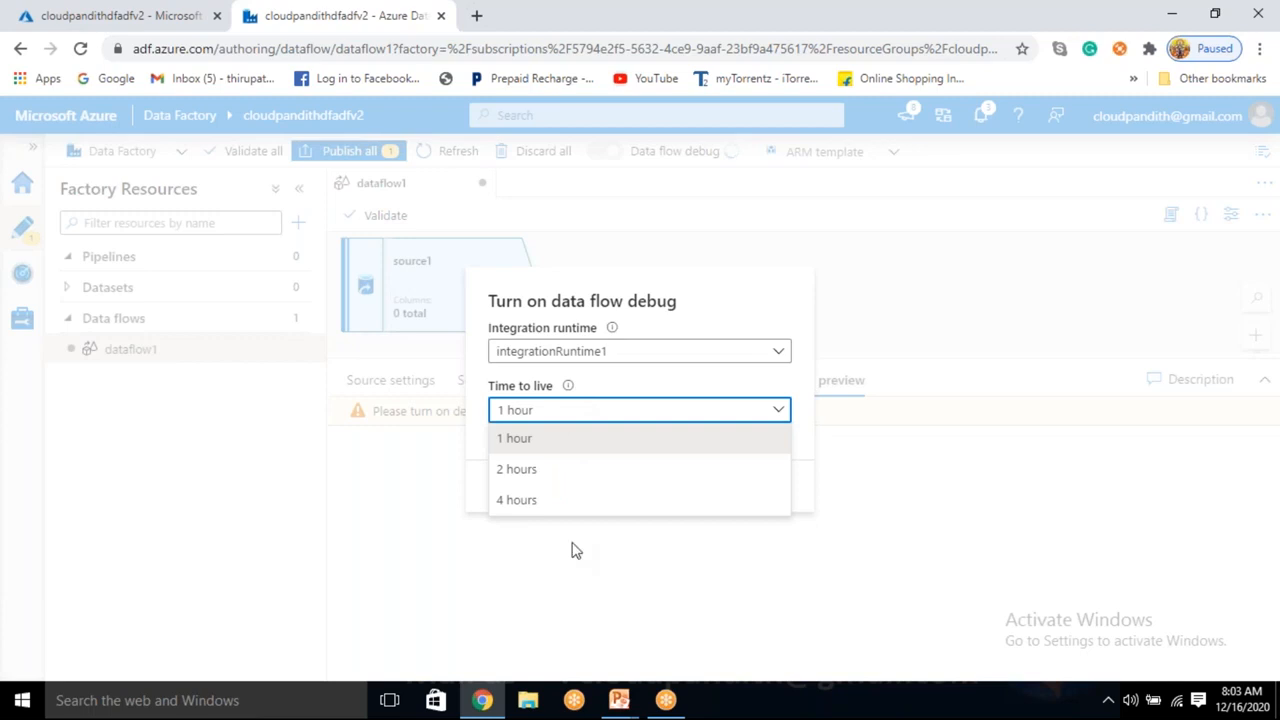
pyautogui.click(584, 438)
pyautogui.click(600, 356)
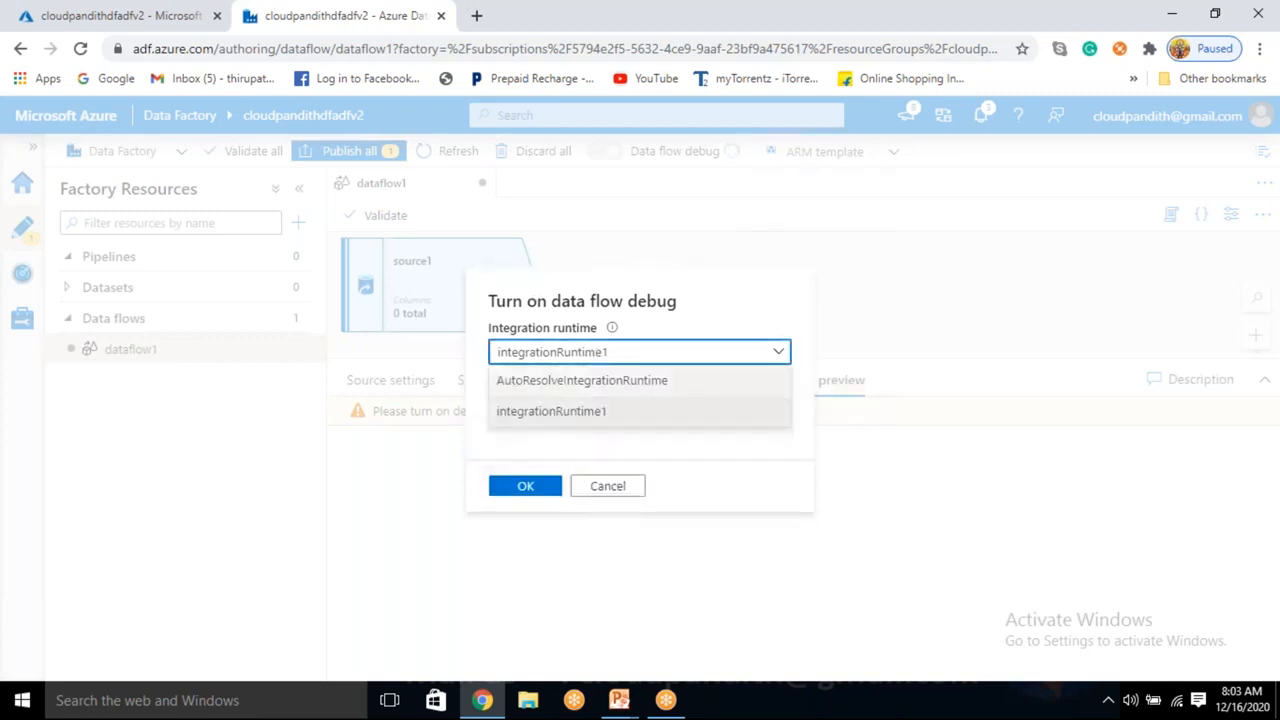
pyautogui.click(562, 411)
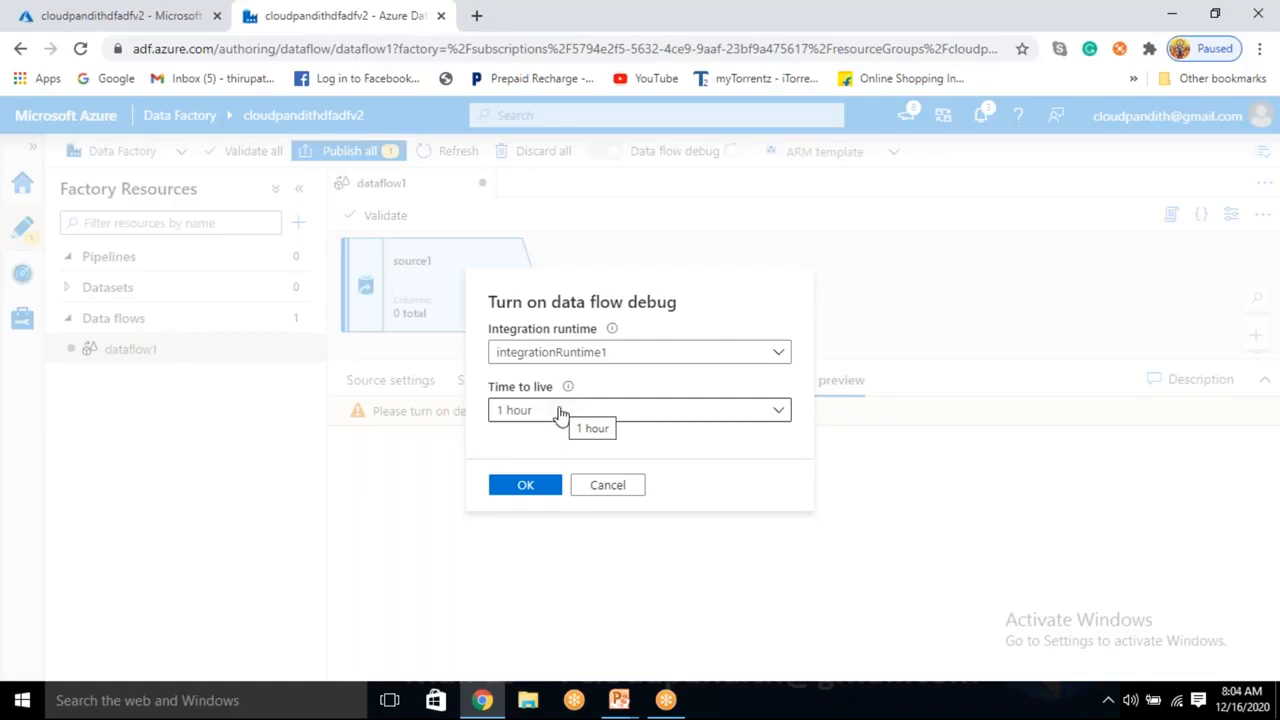
pyautogui.click(600, 369)
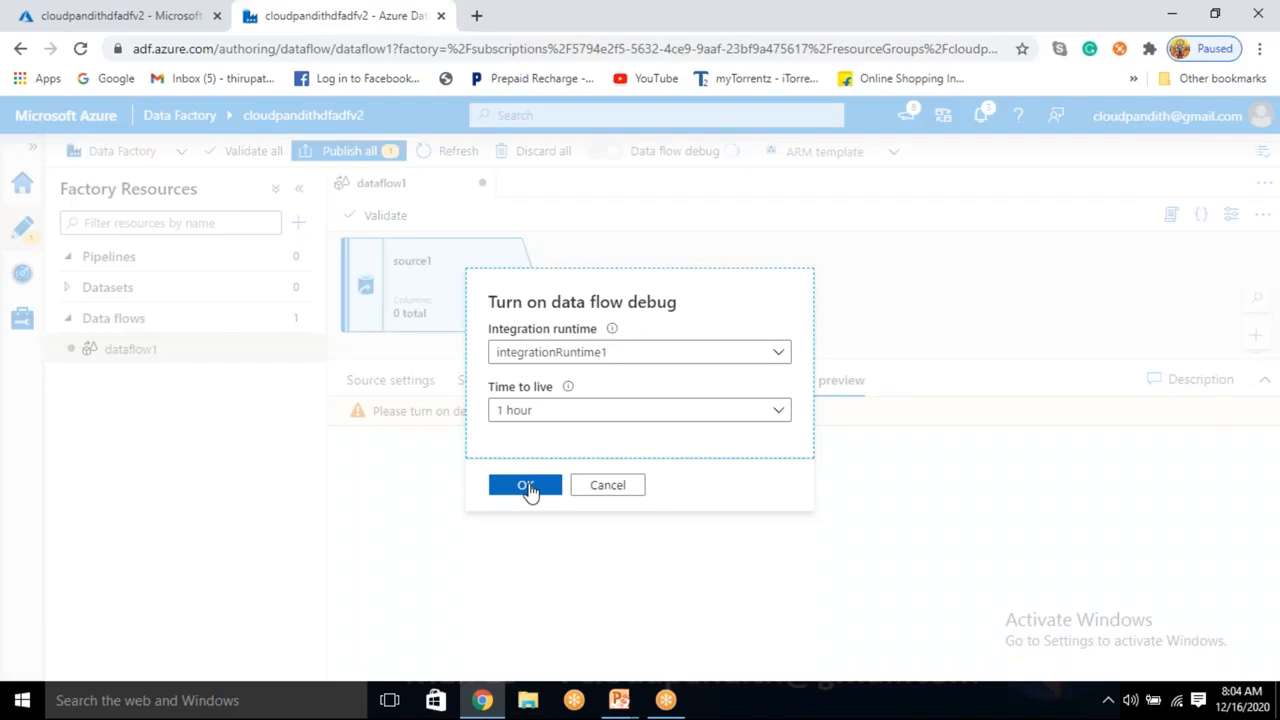
pyautogui.click(618, 485)
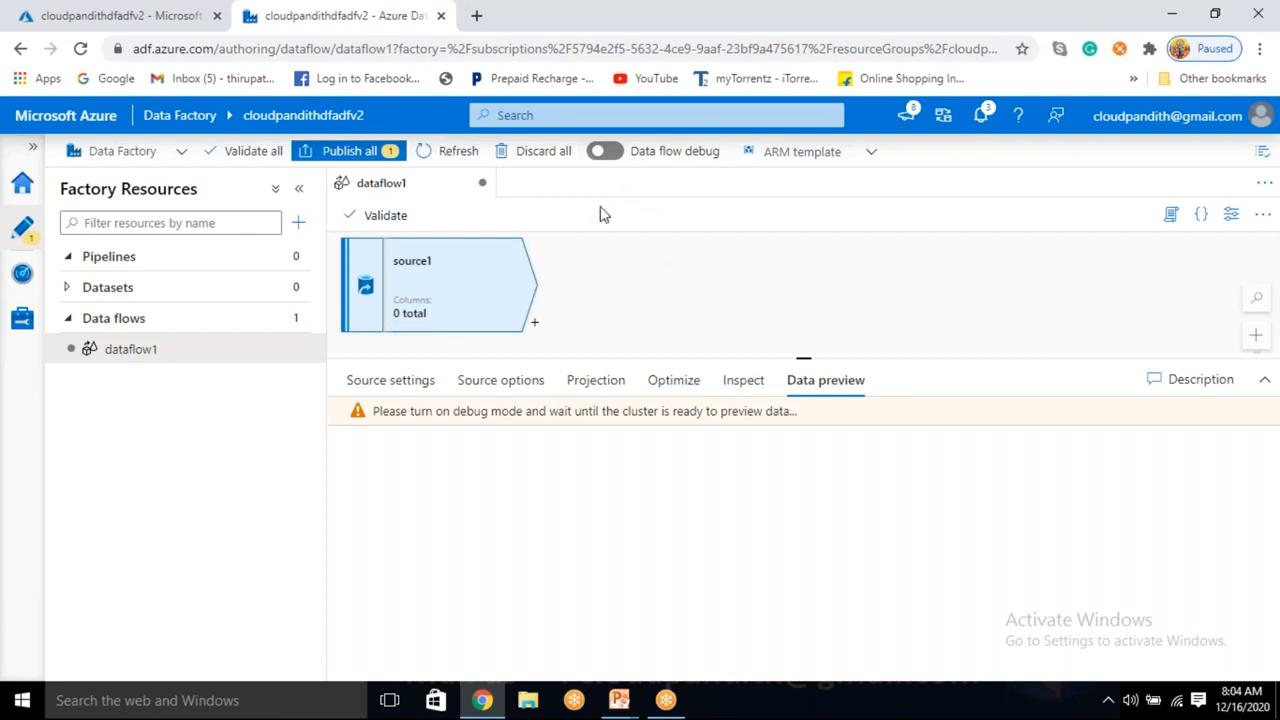
# Reopen the debug settings, then bring up the Azure Data Flows PowerPoint presentation.
pyautogui.click(606, 151)
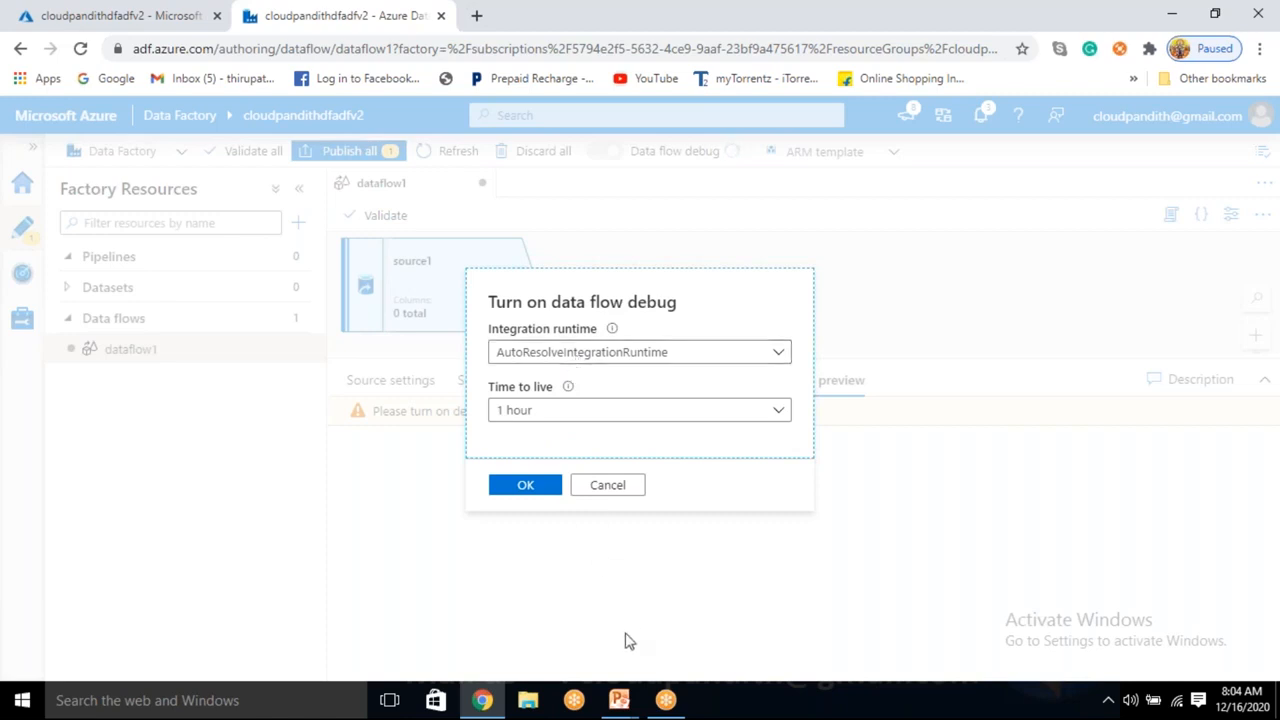
pyautogui.click(621, 705)
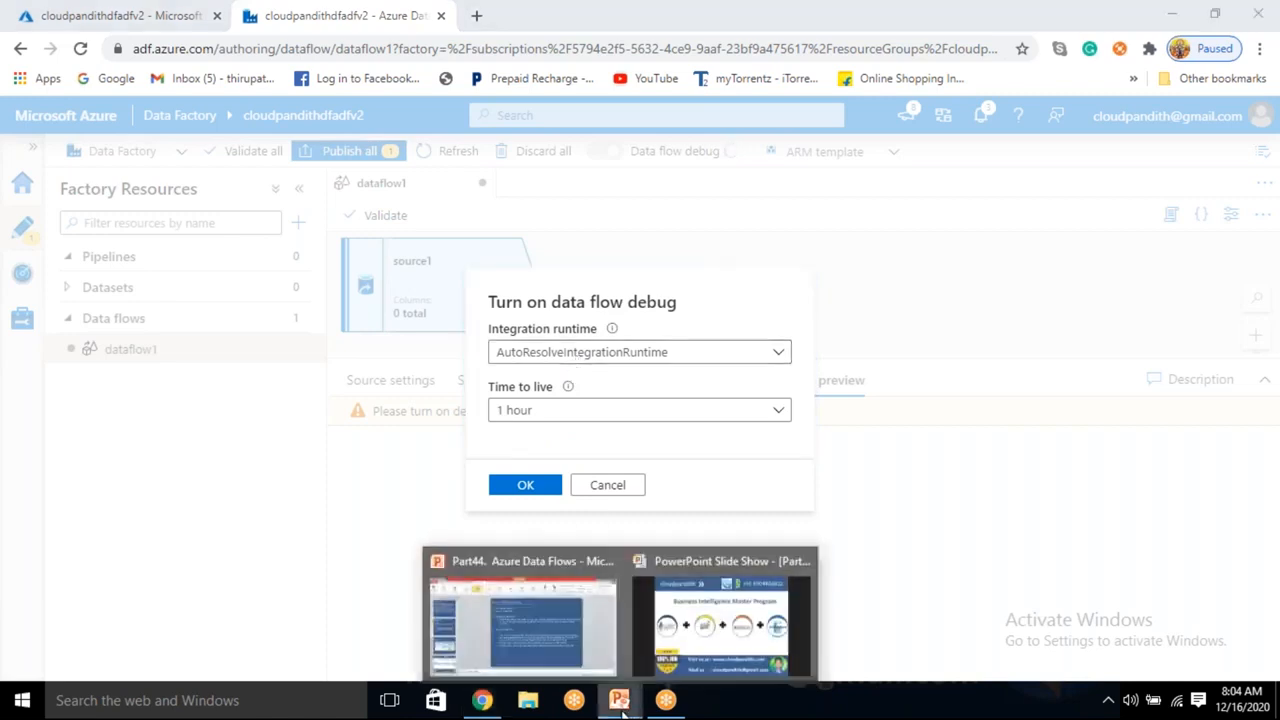
pyautogui.click(563, 622)
# Show the 'We Will Learn' agenda slide 3, then switch back to Data Factory in the browser.
pyautogui.scroll(8, 136, 381)
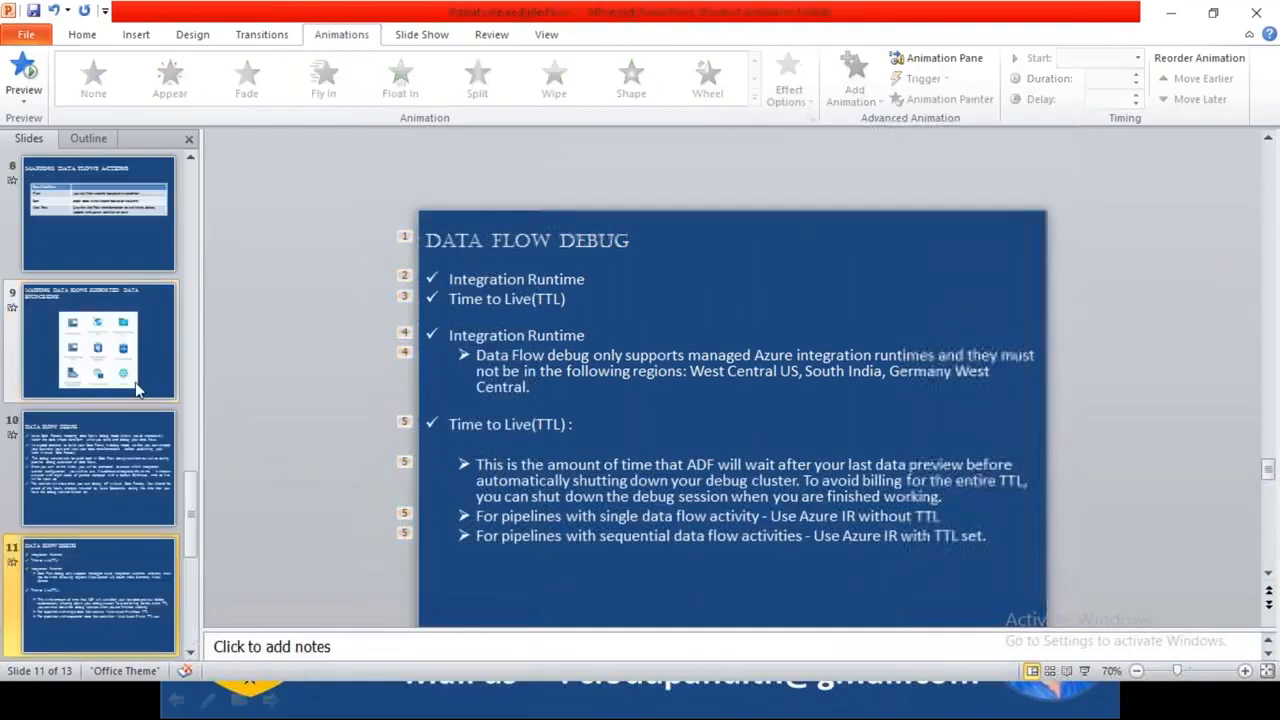
pyautogui.click(134, 382)
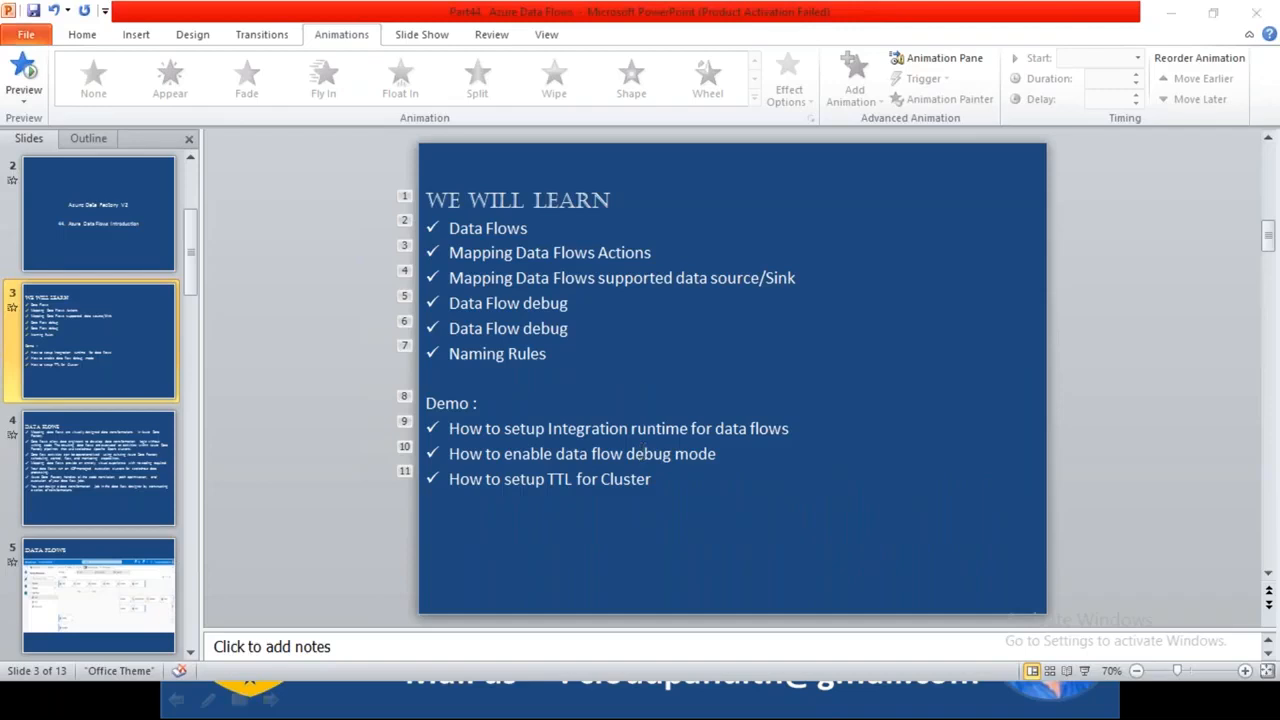
pyautogui.hotkey('alt', 'Tab')
pyautogui.press('Tab')
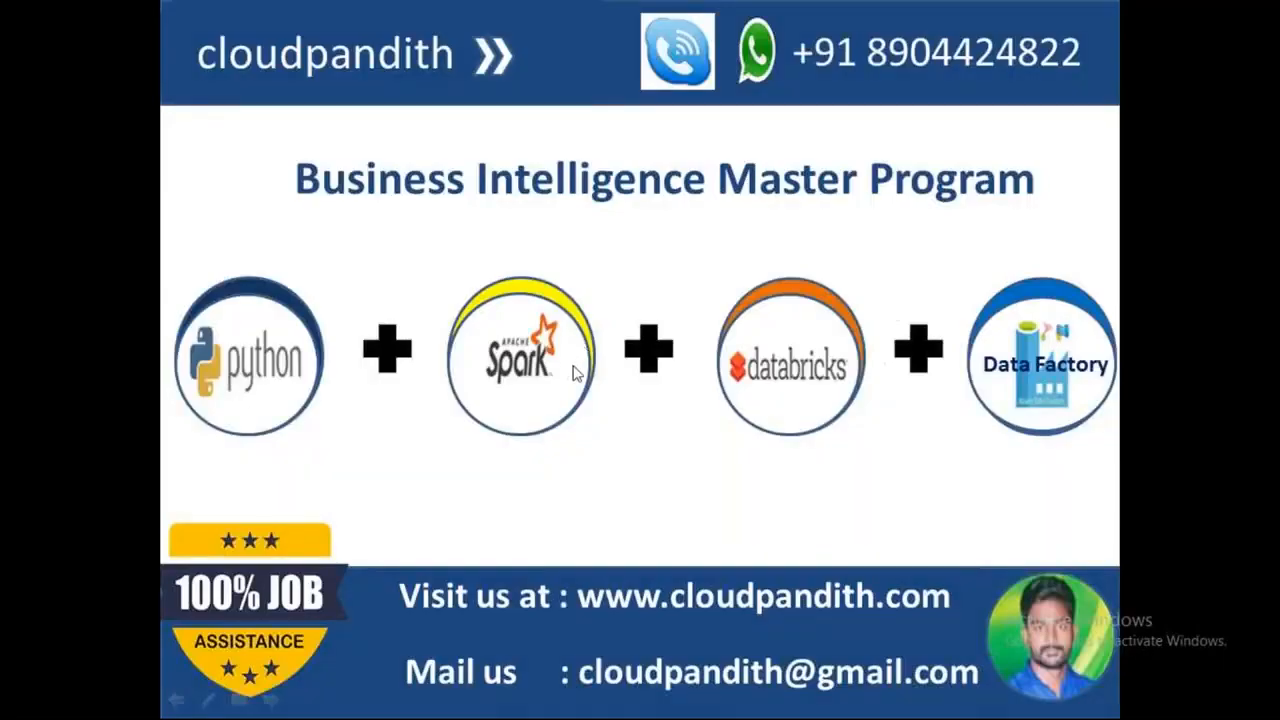
pyautogui.hotkey('alt', 'Tab')
pyautogui.hotkey('alt', 'Tab')
pyautogui.press('Tab')
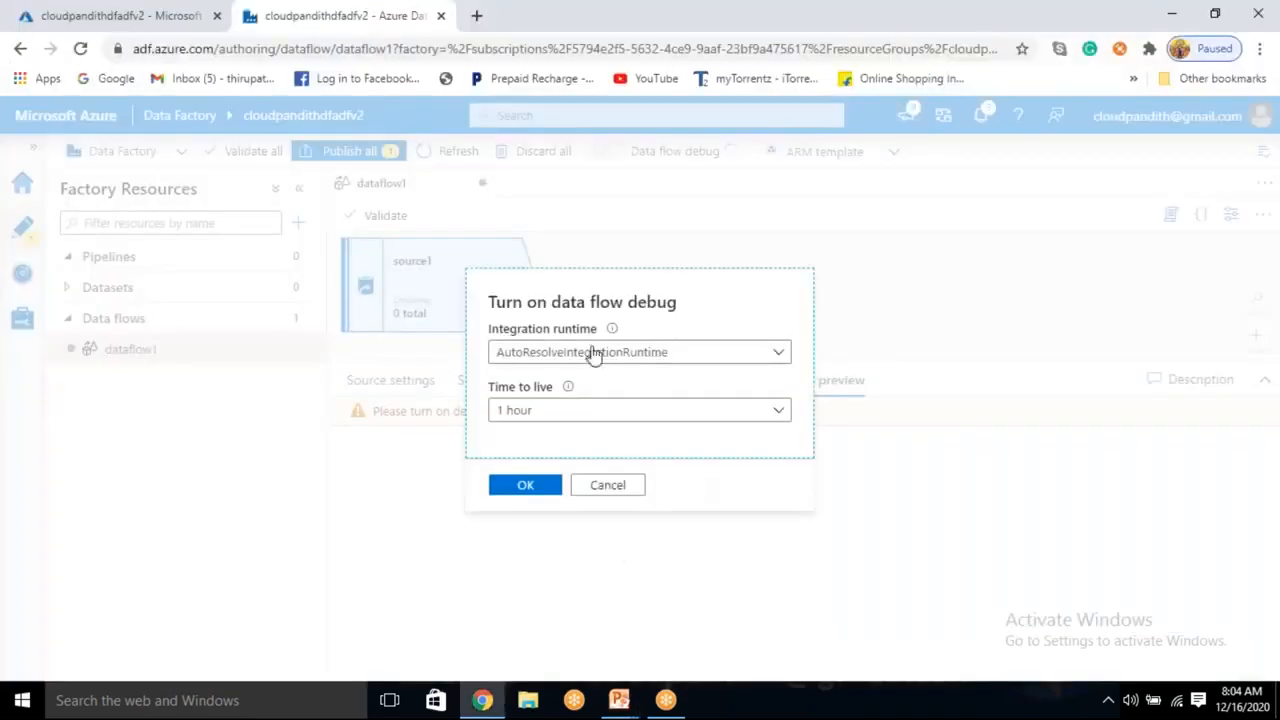
# Cancel the debug dialog and reopen the Data flow debug settings.
pyautogui.click(598, 489)
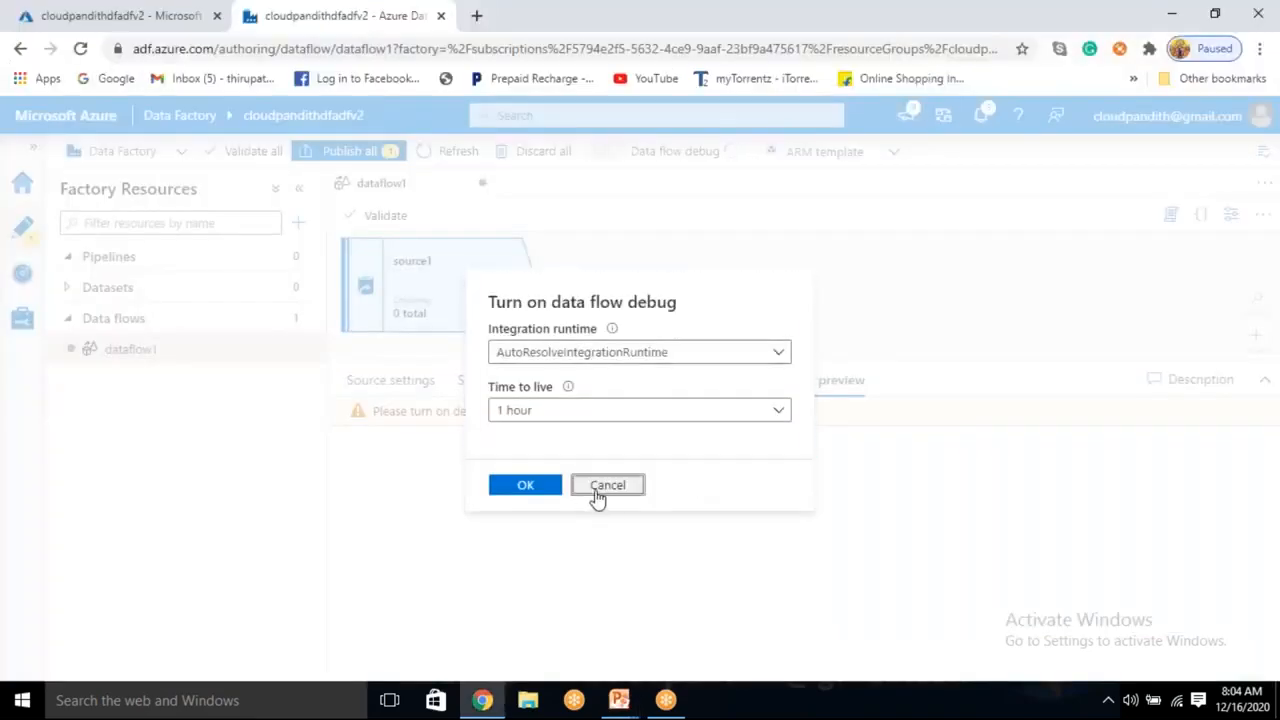
pyautogui.click(21, 234)
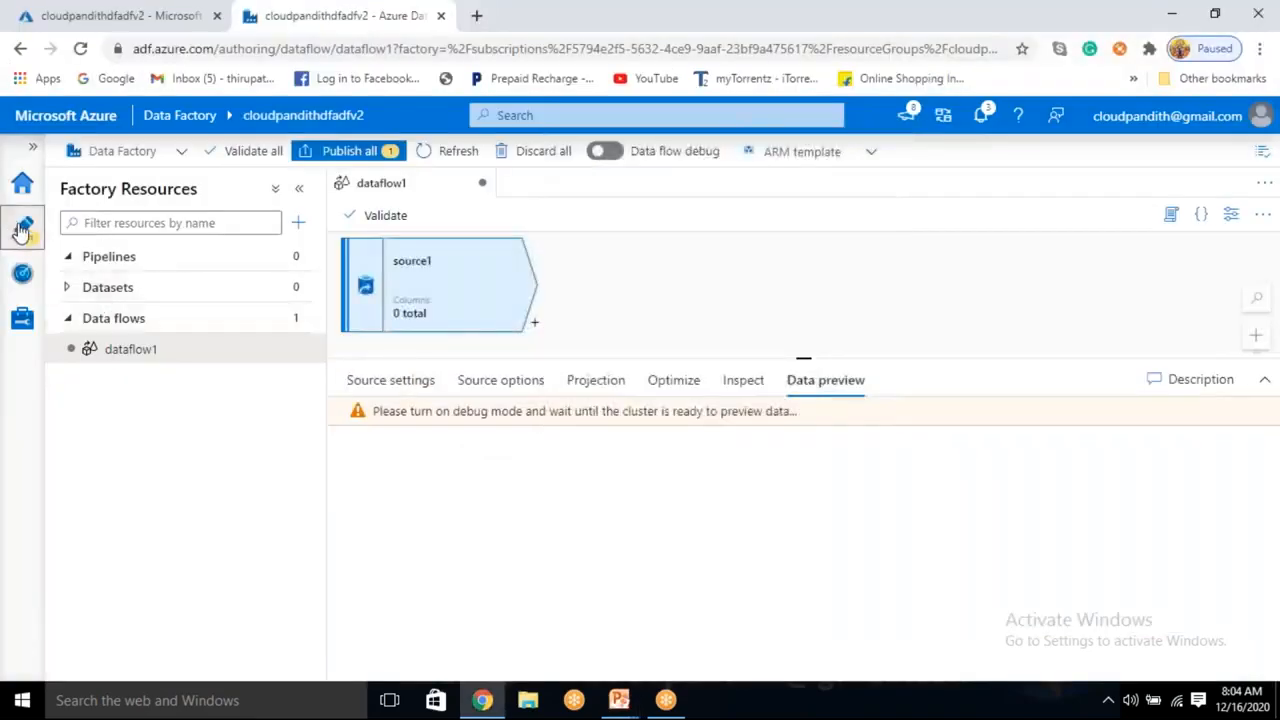
pyautogui.click(620, 152)
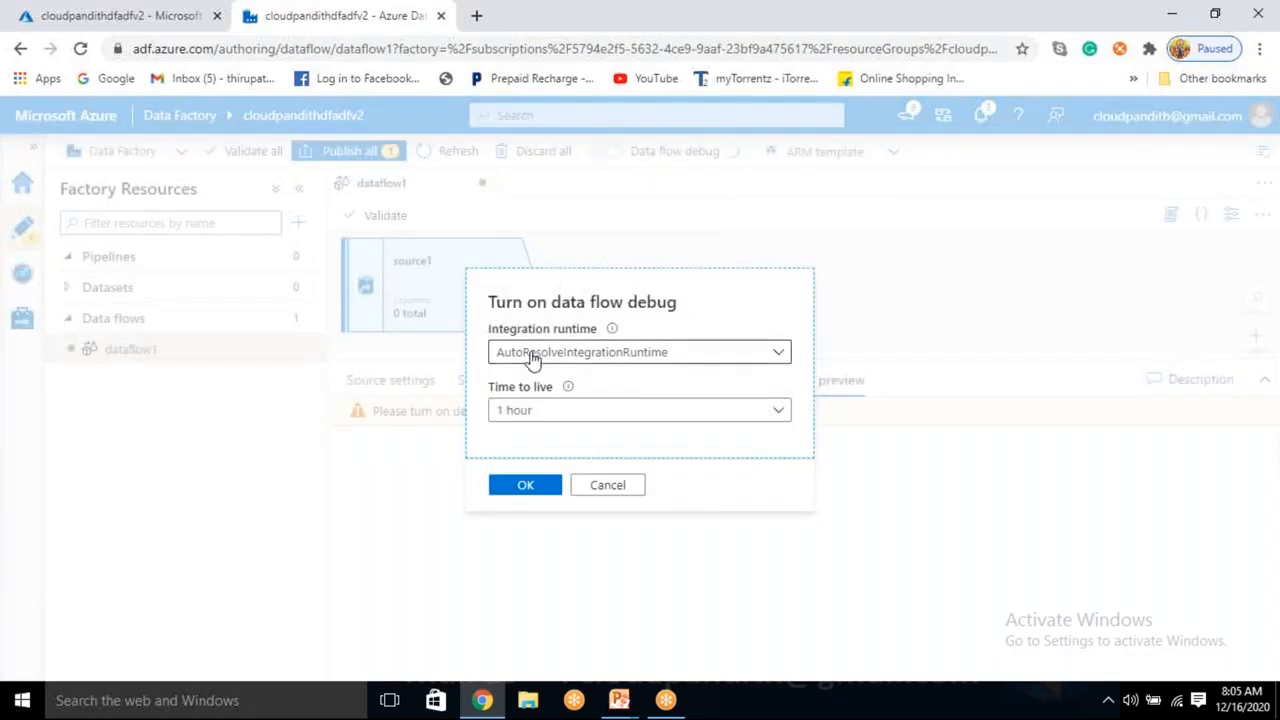
# Choose integrationRuntime1 as the debug runtime, keeping the 1 hour time to live.
pyautogui.click(531, 358)
pyautogui.click(520, 358)
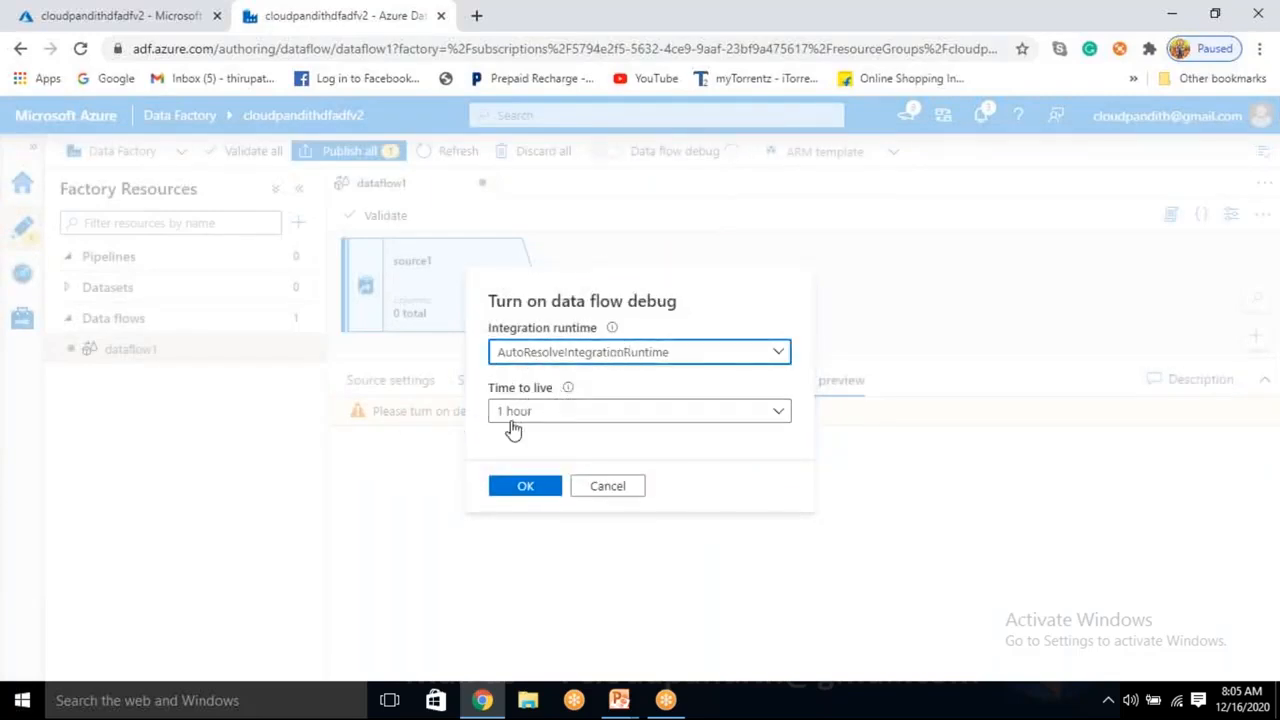
pyautogui.click(563, 354)
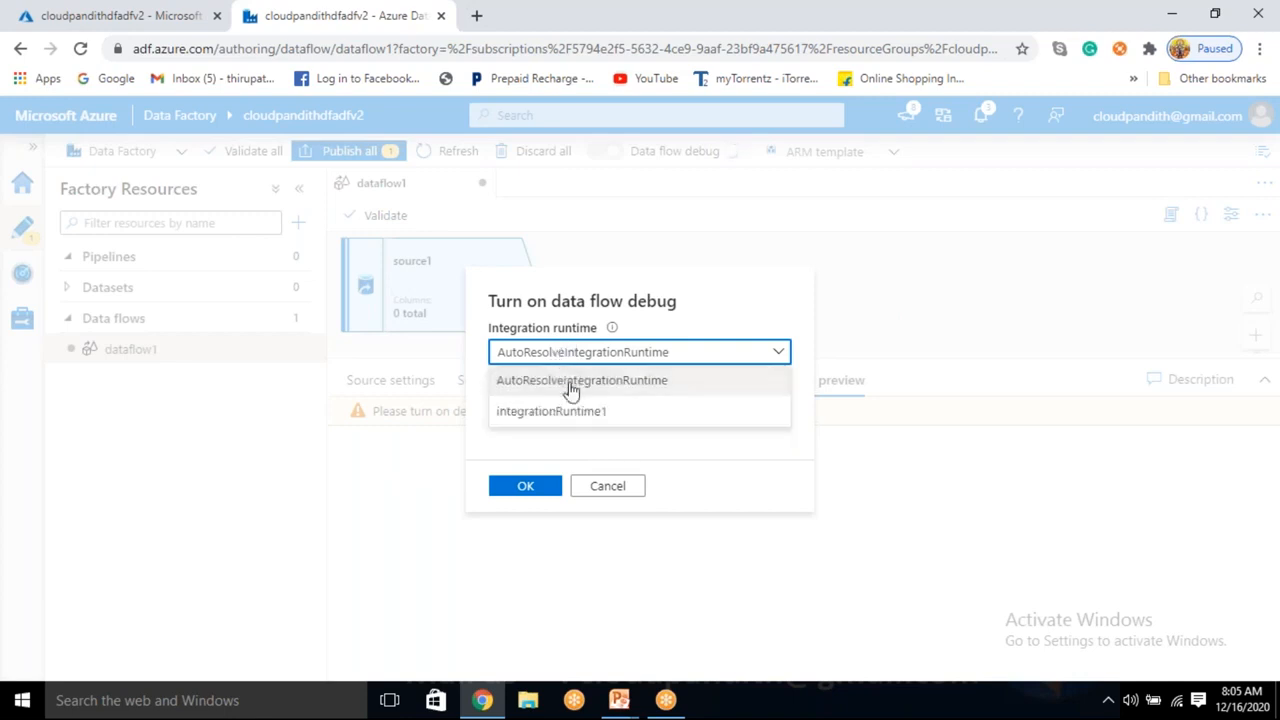
pyautogui.click(575, 415)
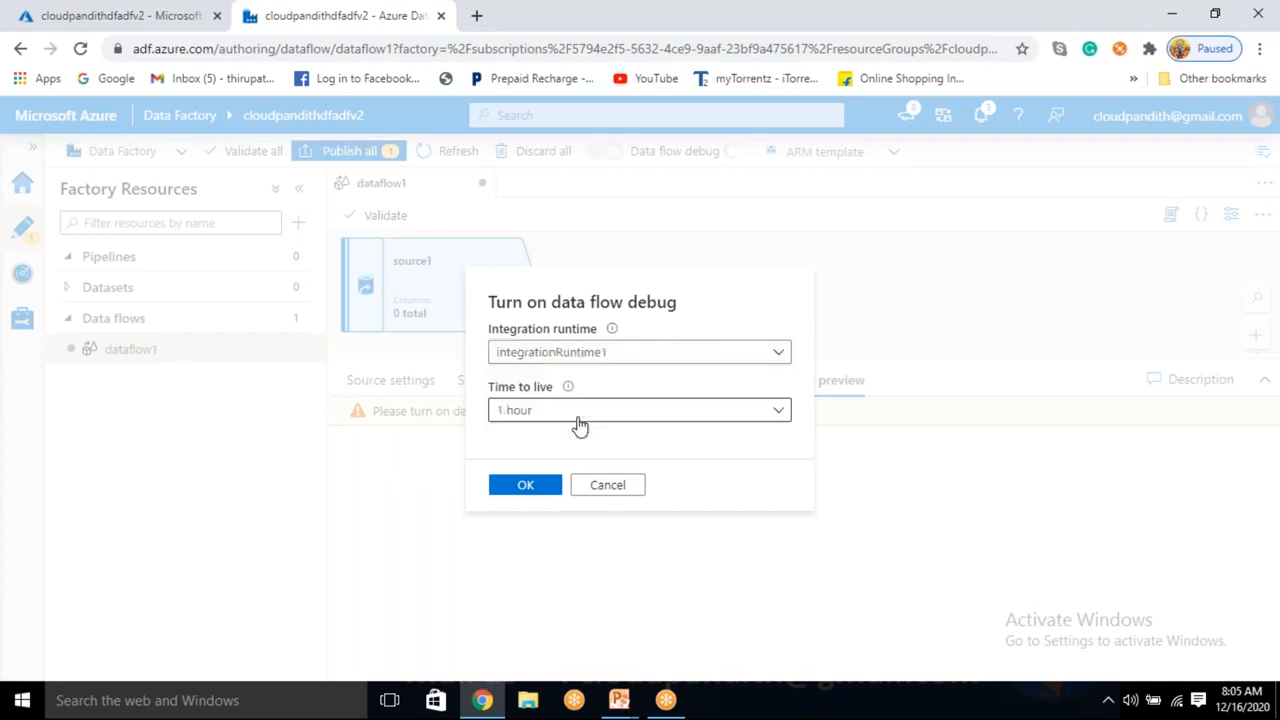
pyautogui.click(594, 357)
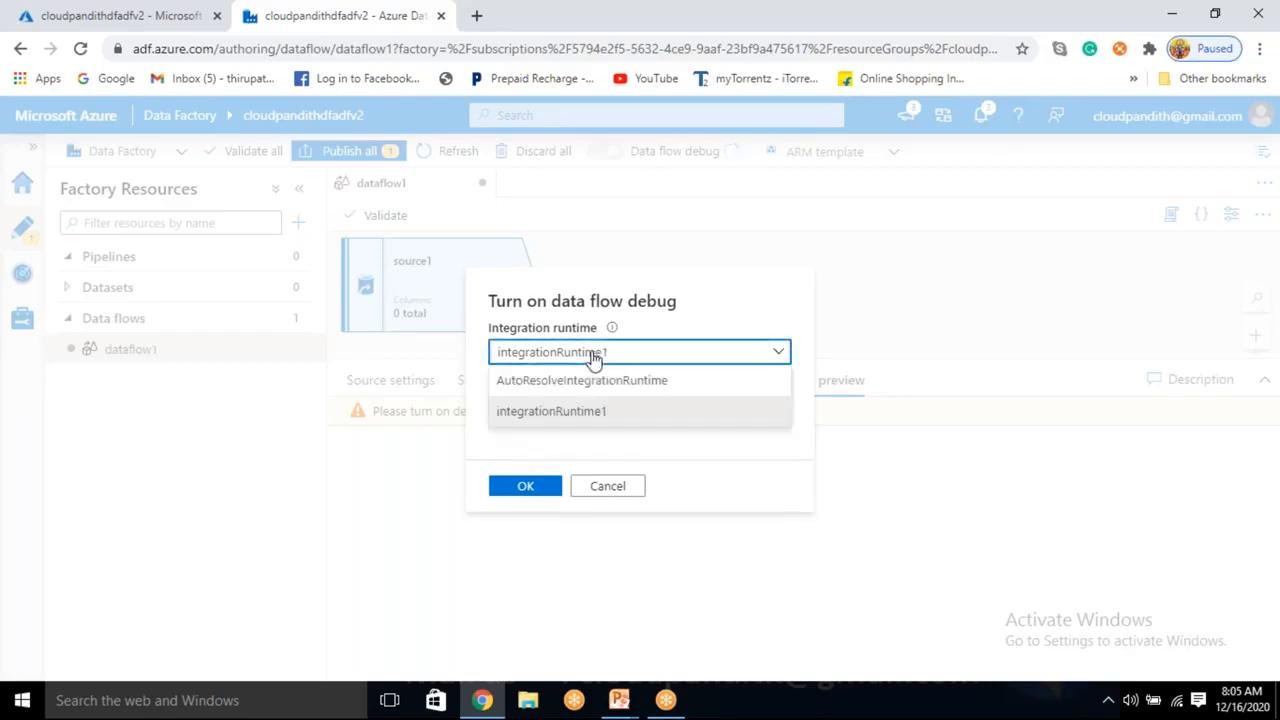
pyautogui.click(556, 412)
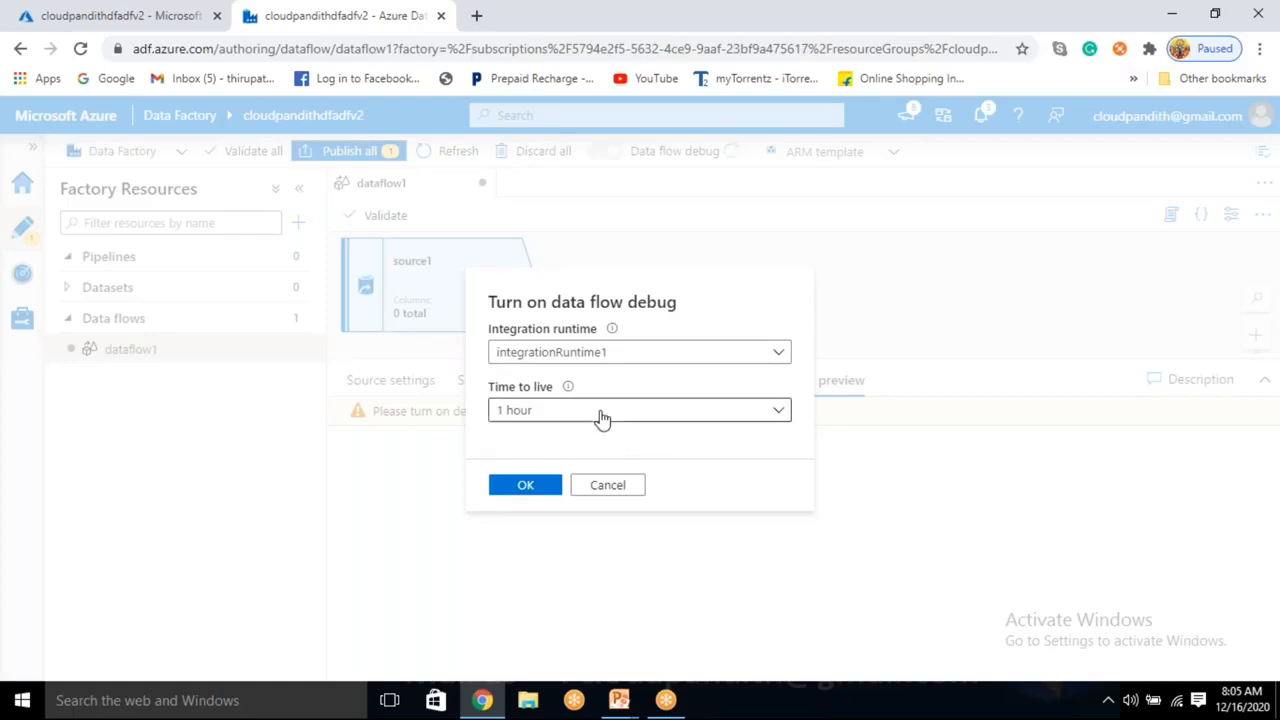
pyautogui.moveTo(631, 301); pyautogui.dragTo(677, 302)
pyautogui.click(706, 337)
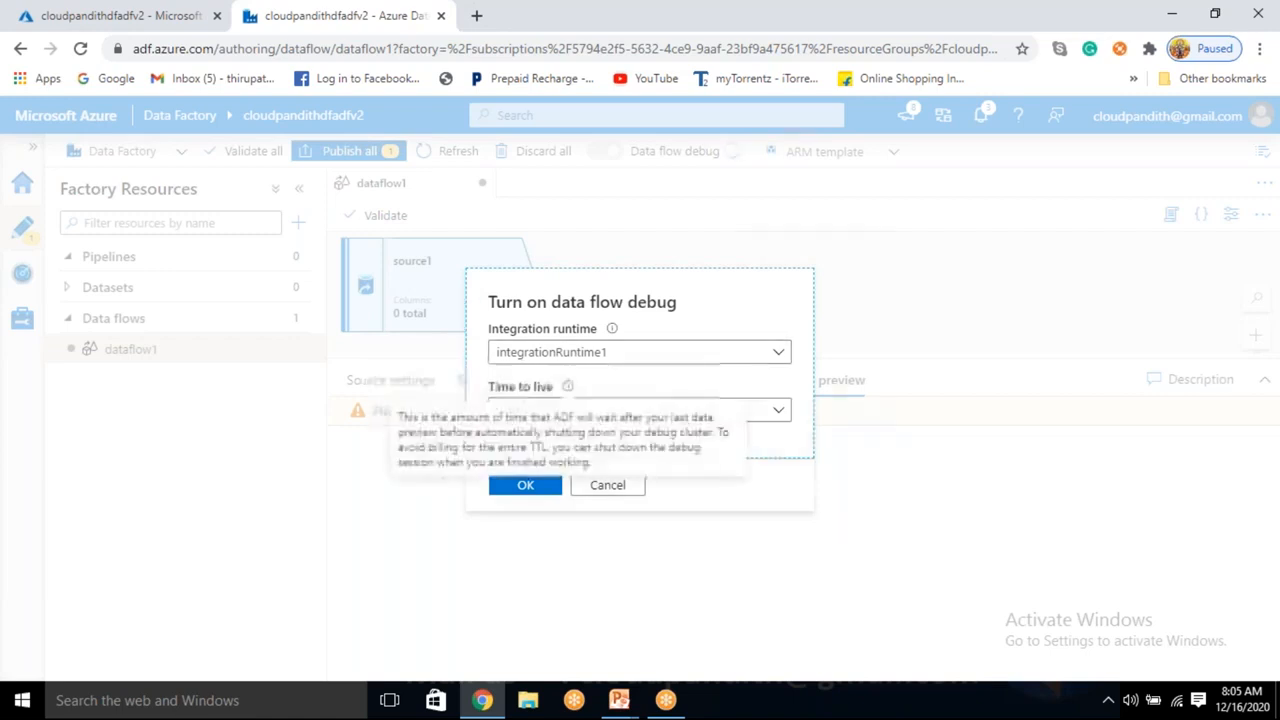
pyautogui.moveTo(536, 418); pyautogui.dragTo(476, 418)
pyautogui.click(508, 446)
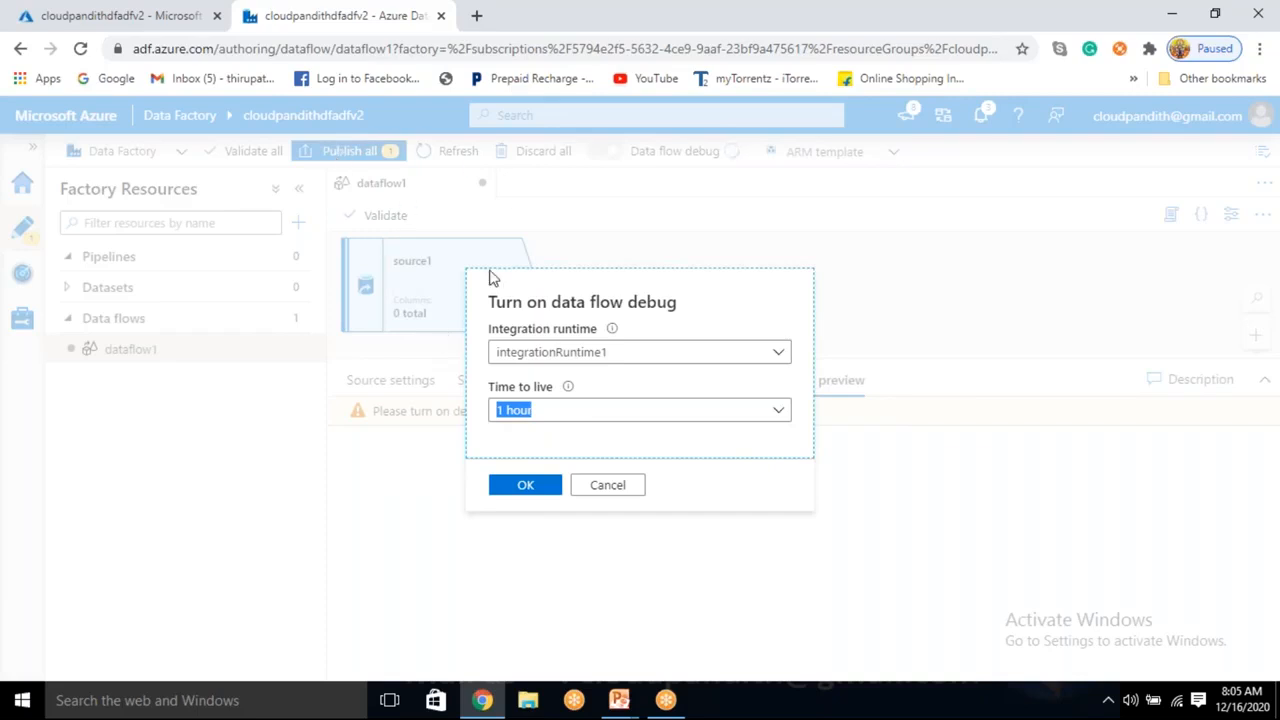
pyautogui.click(612, 371)
pyautogui.moveTo(555, 388)
pyautogui.mouseDown()
pyautogui.moveTo(509, 389)
pyautogui.moveTo(551, 397)
pyautogui.mouseUp()
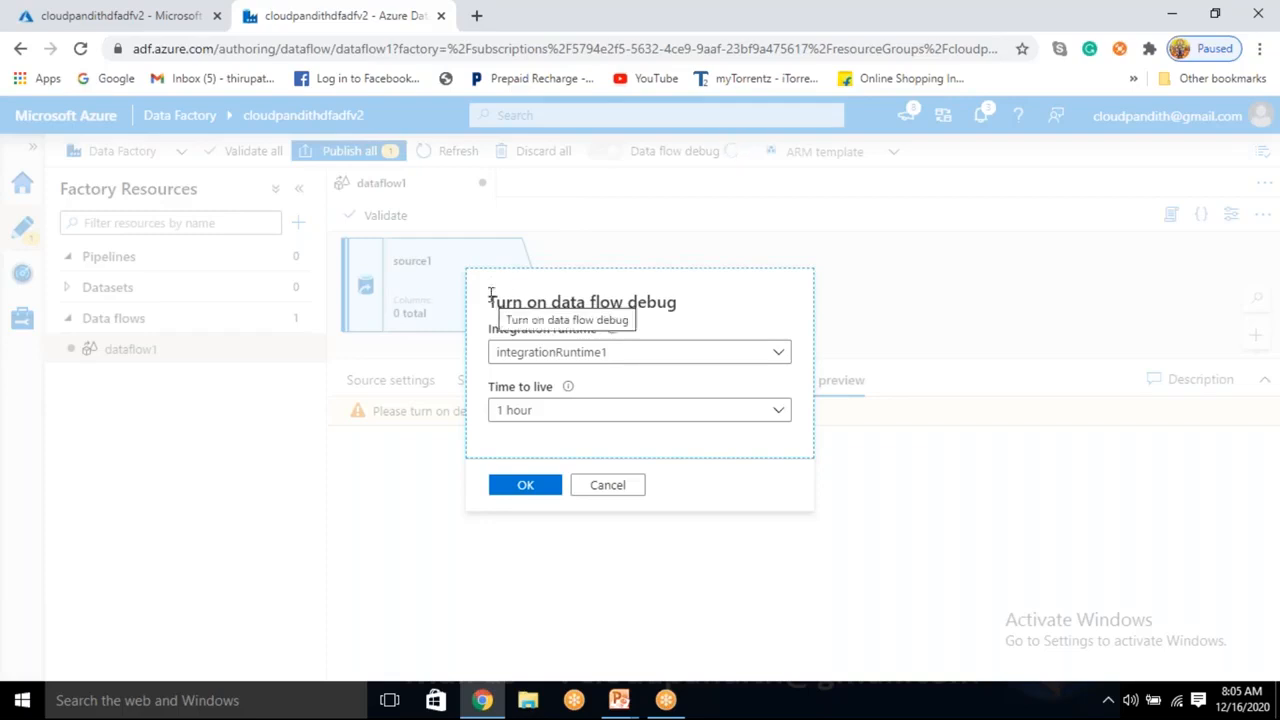
pyautogui.moveTo(631, 365); pyautogui.dragTo(491, 368)
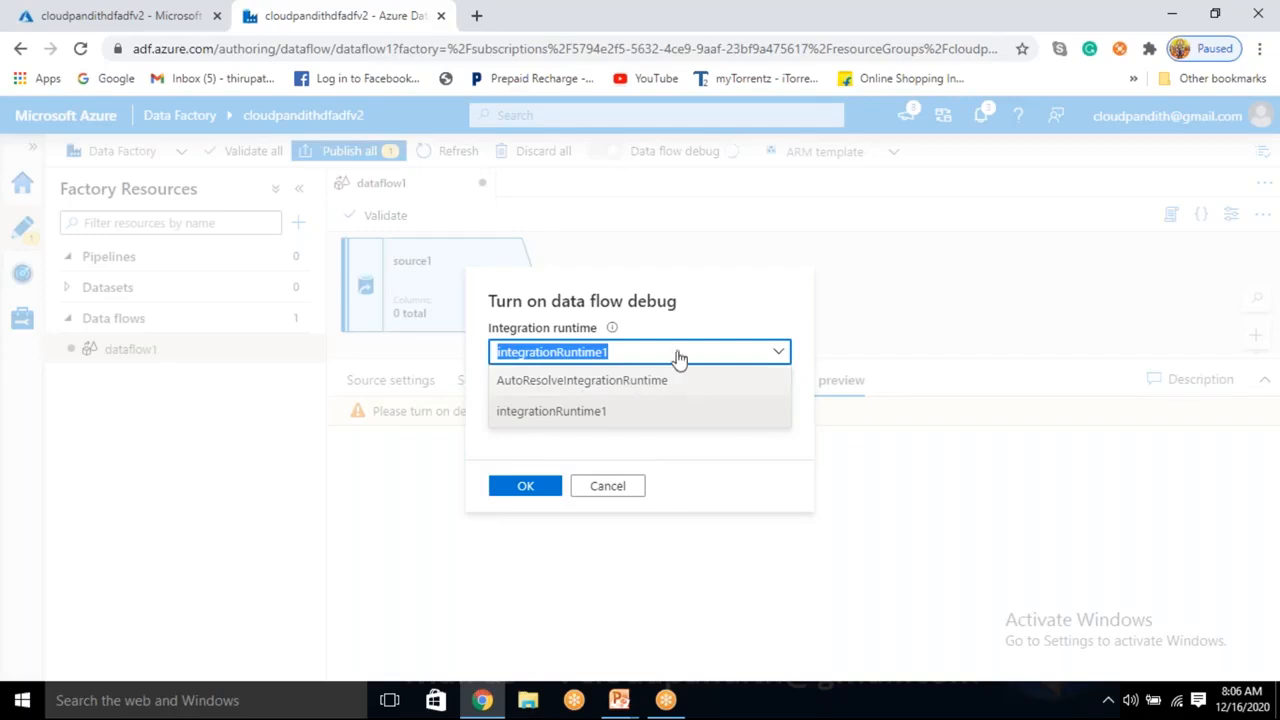
pyautogui.click(683, 313)
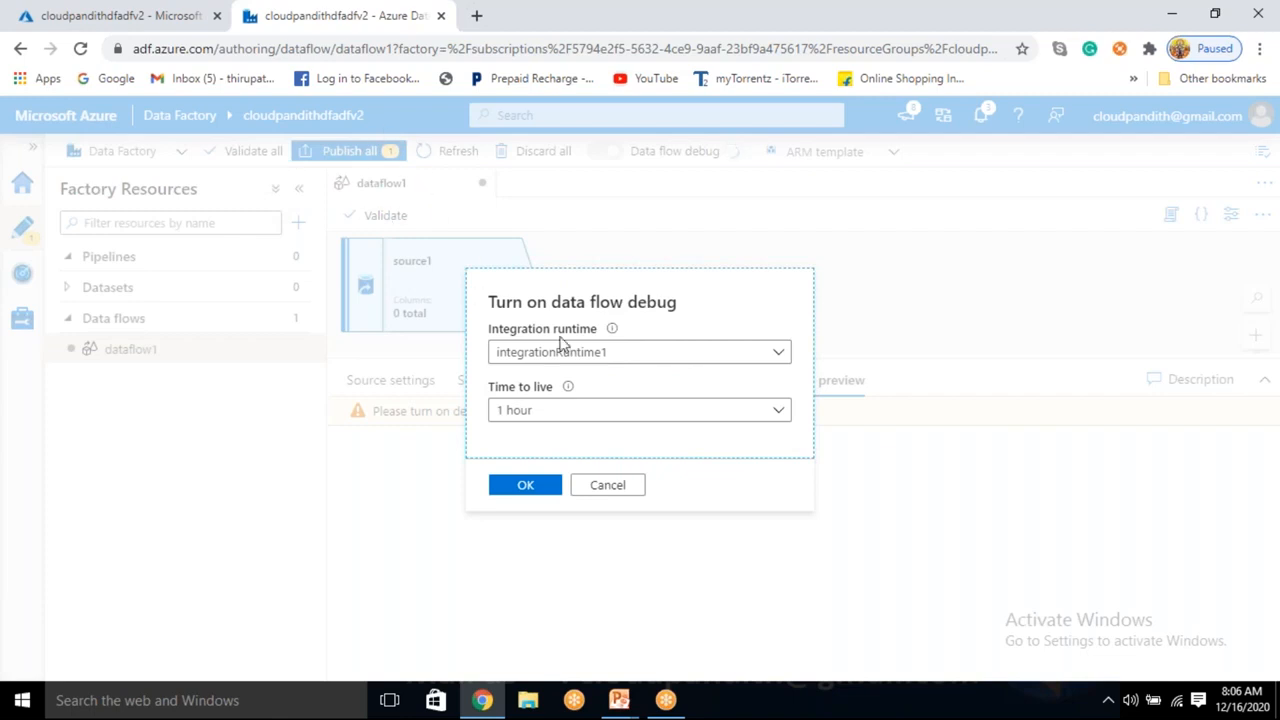
pyautogui.moveTo(620, 360); pyautogui.dragTo(486, 360)
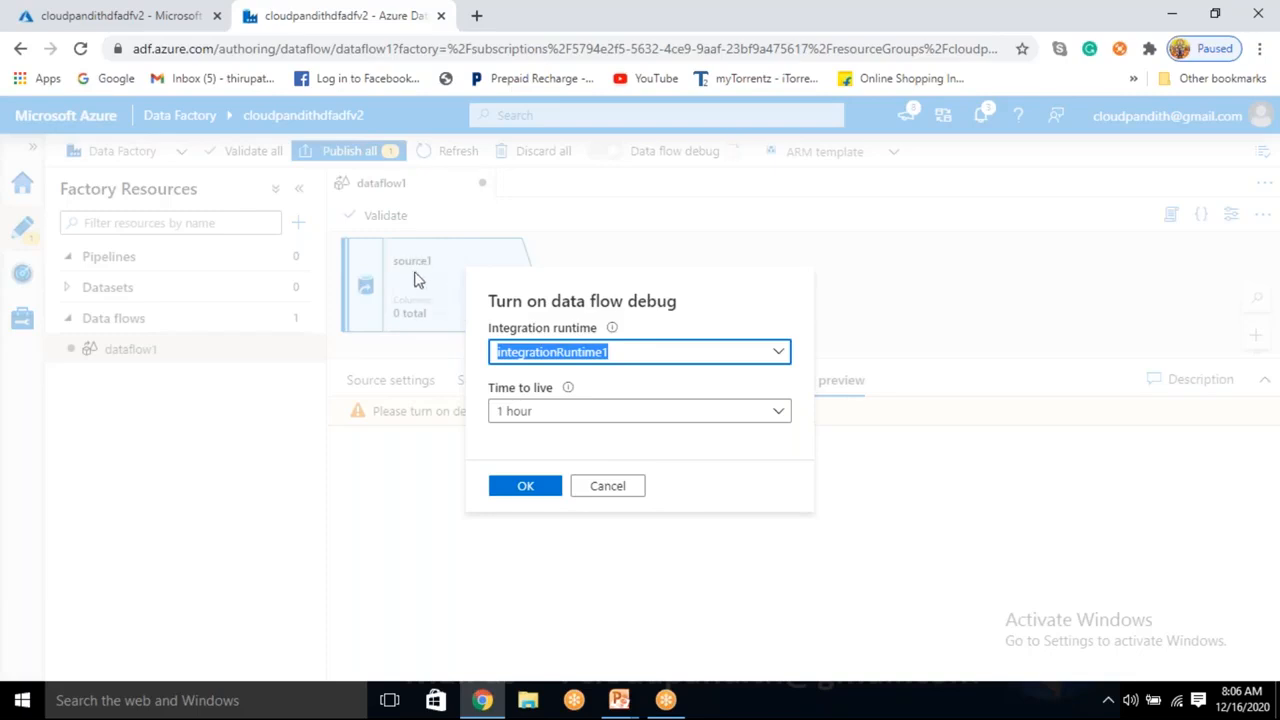
pyautogui.moveTo(574, 411); pyautogui.dragTo(484, 420)
pyautogui.click(554, 437)
pyautogui.click(537, 448)
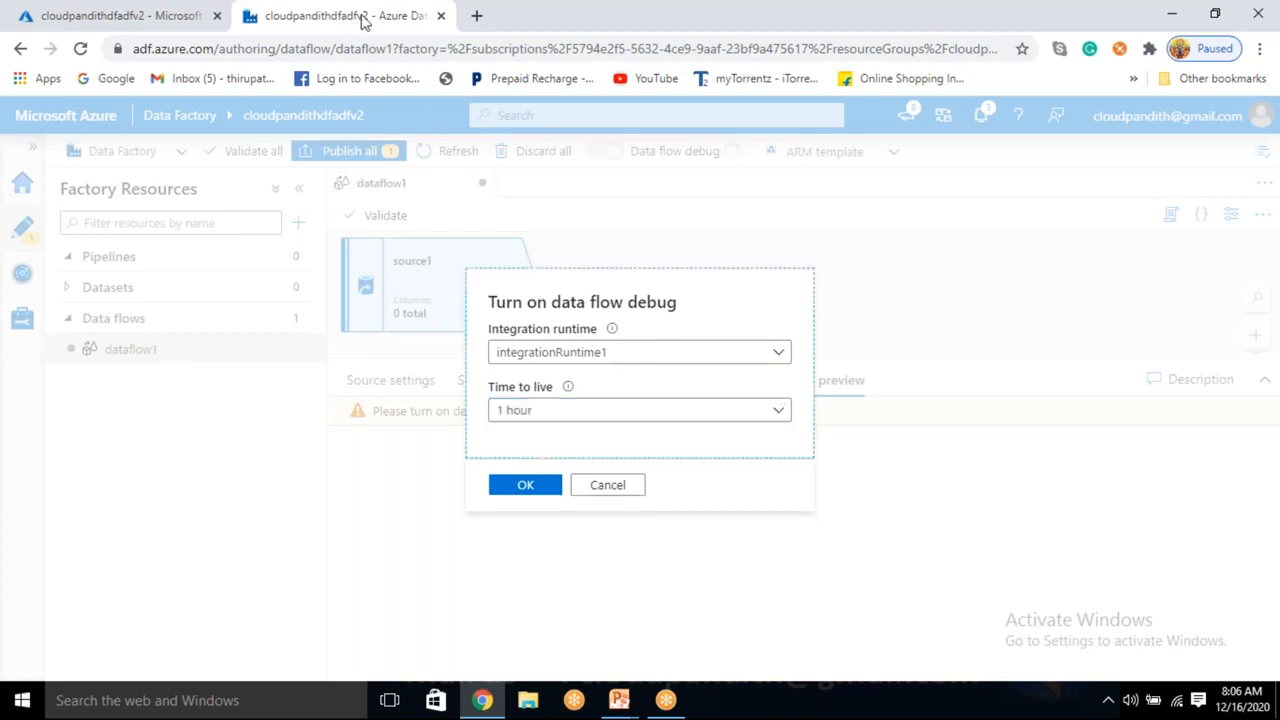